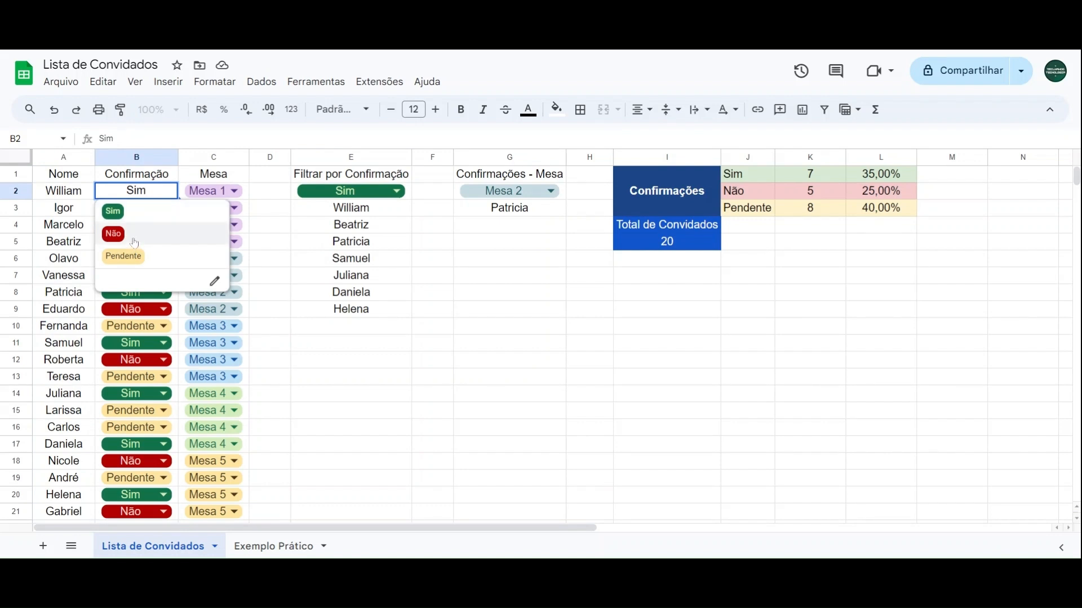
# Step: Review the Mesa options for the first guest and the Filtrar por Confirmação and Confirmações - Mesa lists
pyautogui.click(264, 192)
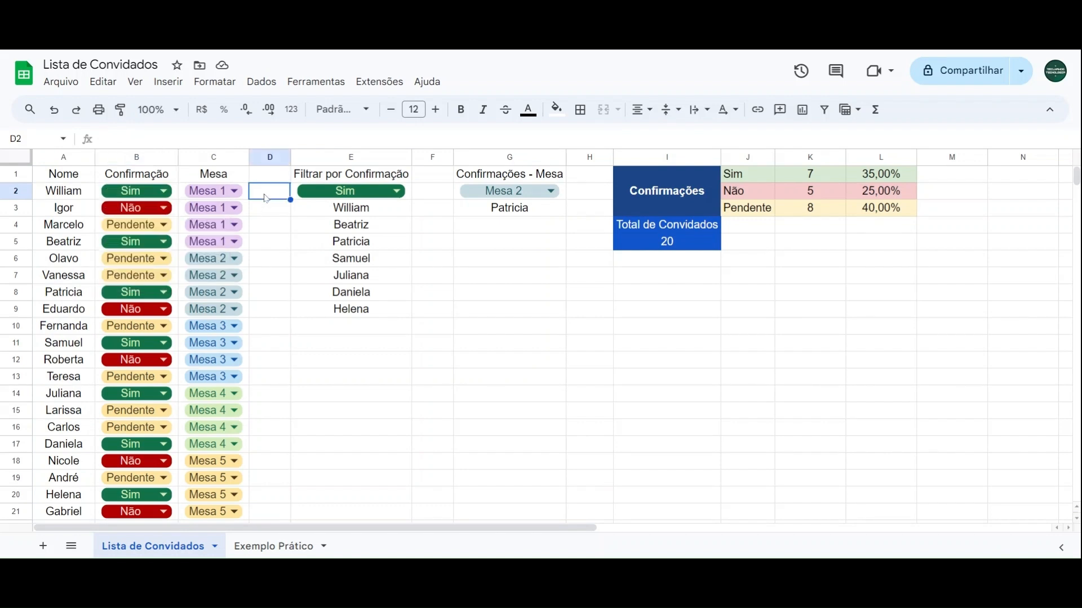
pyautogui.click(234, 191)
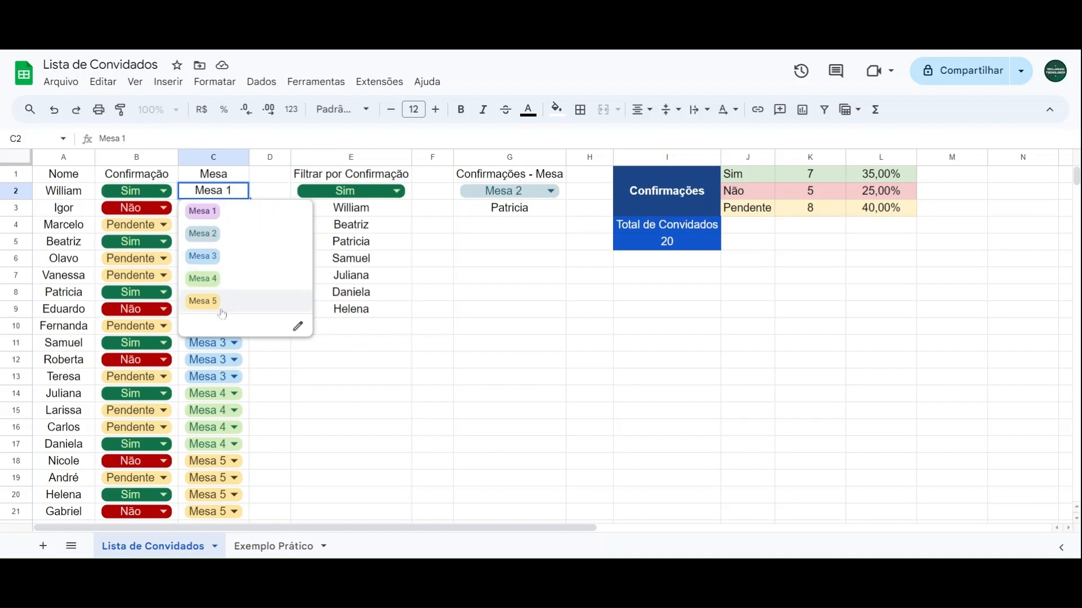
pyautogui.click(271, 197)
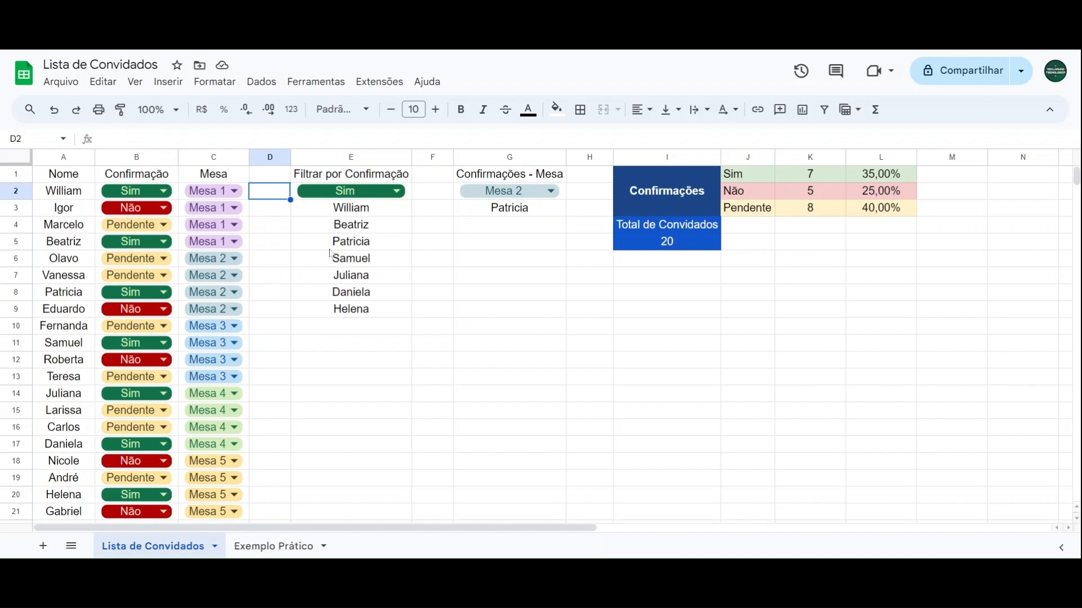
pyautogui.moveTo(363, 176); pyautogui.dragTo(538, 314)
pyautogui.click(515, 343)
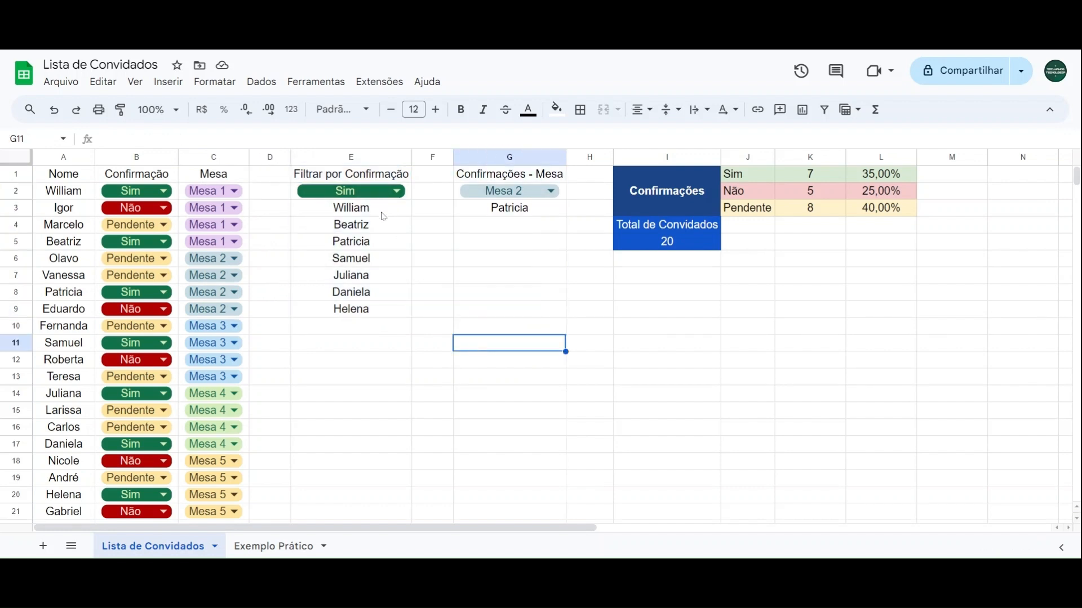
pyautogui.moveTo(373, 309); pyautogui.dragTo(388, 219)
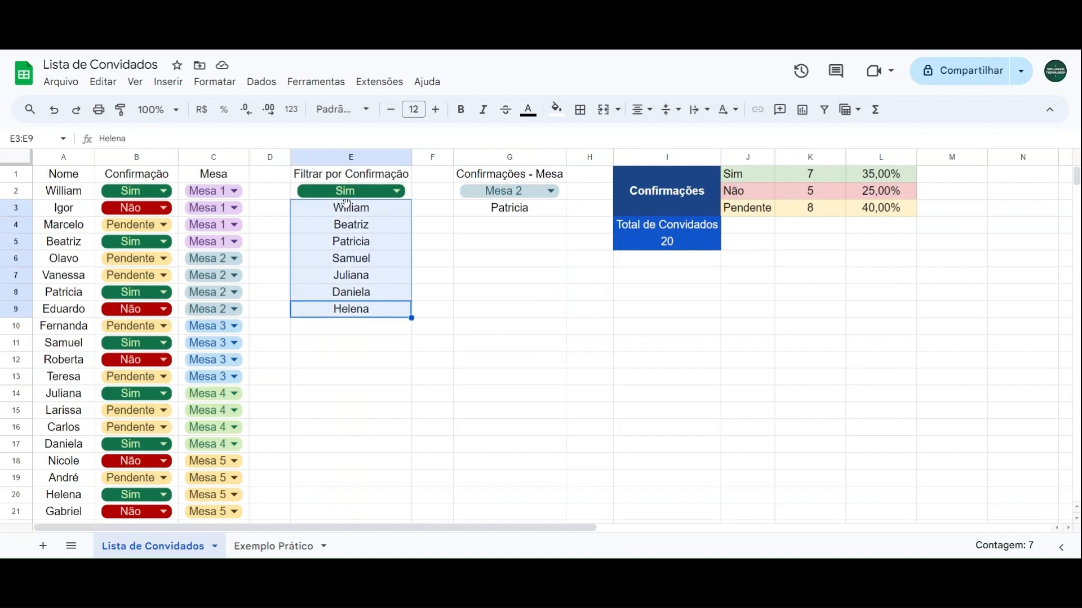
pyautogui.click(271, 231)
# Step: Try the Filtrar por Confirmação selector in E2 with Não and with Pendente
pyautogui.click(339, 197)
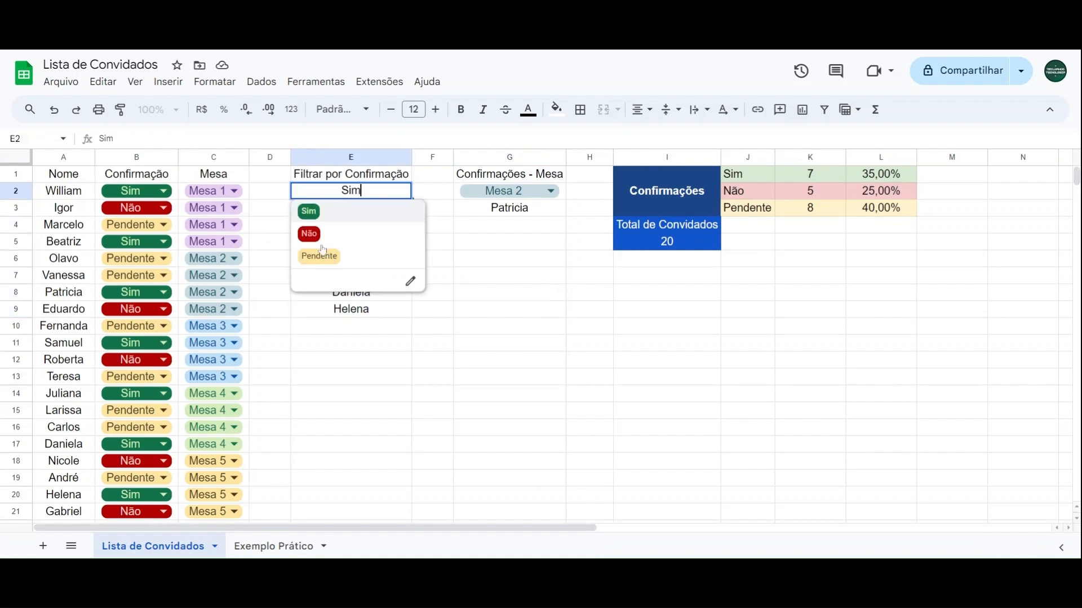
pyautogui.click(318, 235)
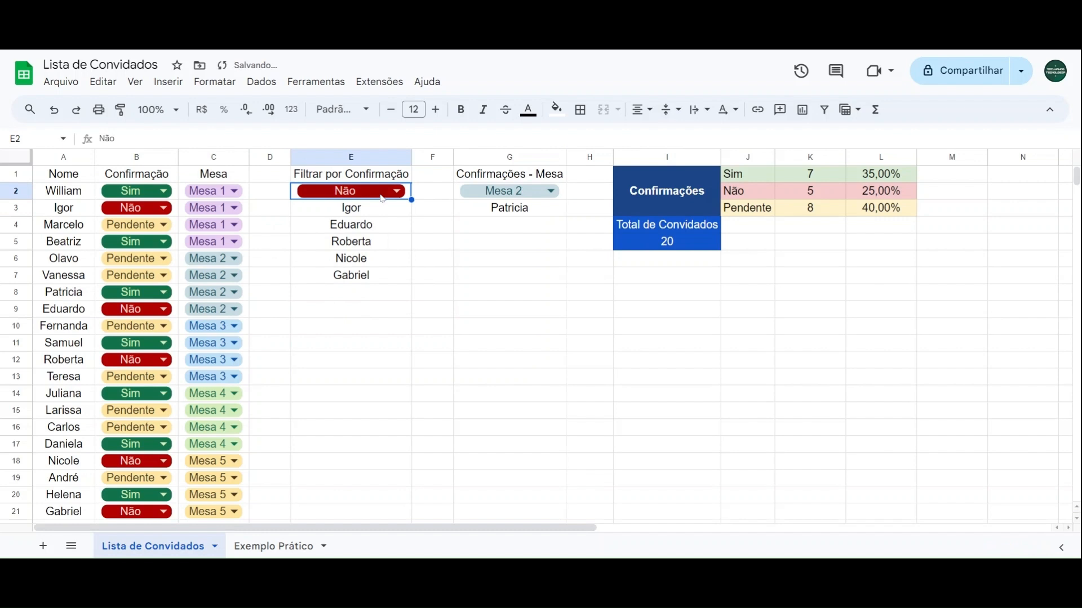
pyautogui.click(382, 198)
pyautogui.click(317, 254)
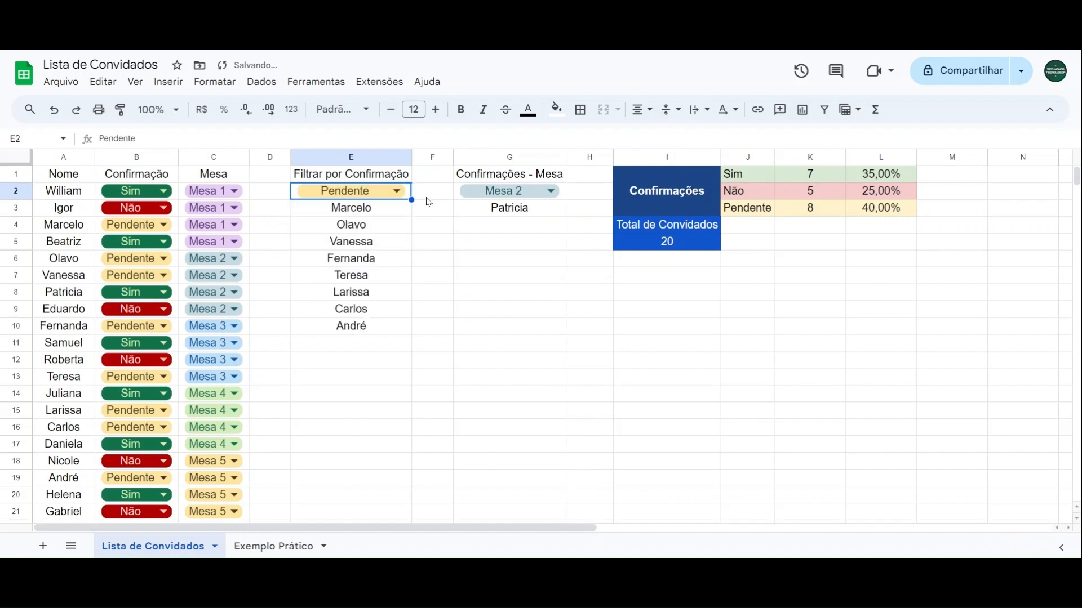
pyautogui.click(427, 198)
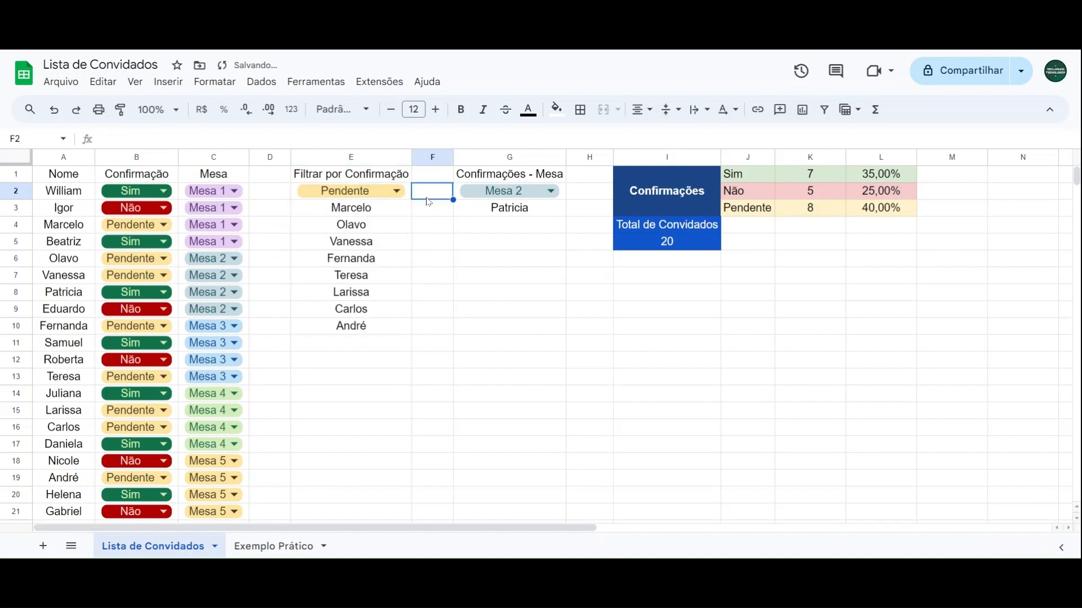
# Step: Set the Confirmações - Mesa selector in G2 to Mesa 1 and compare it with guest rows 2 and 5
pyautogui.click(492, 195)
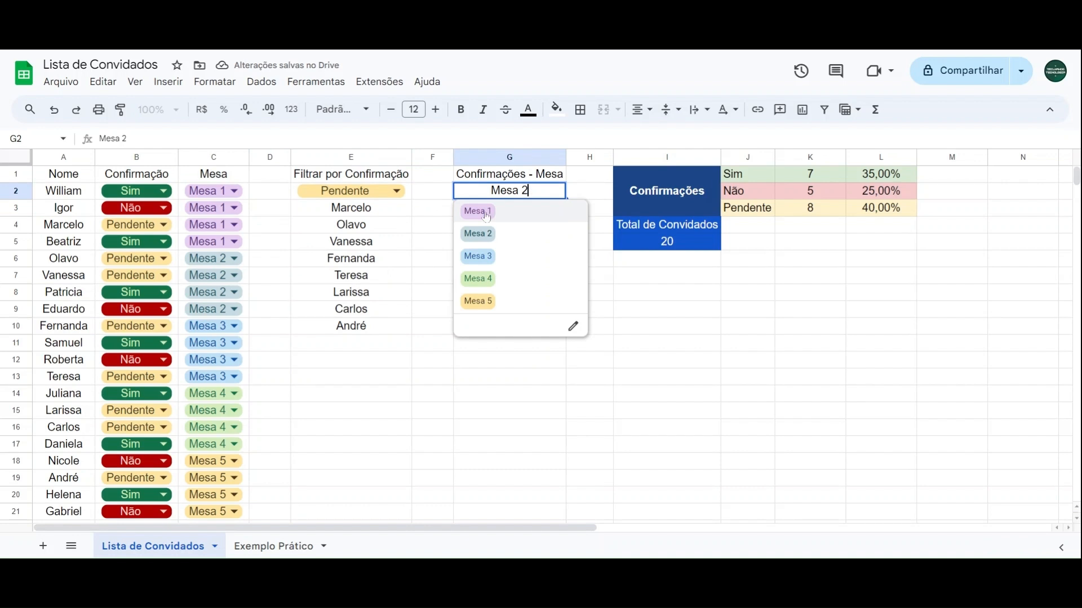
pyautogui.click(487, 216)
pyautogui.click(437, 196)
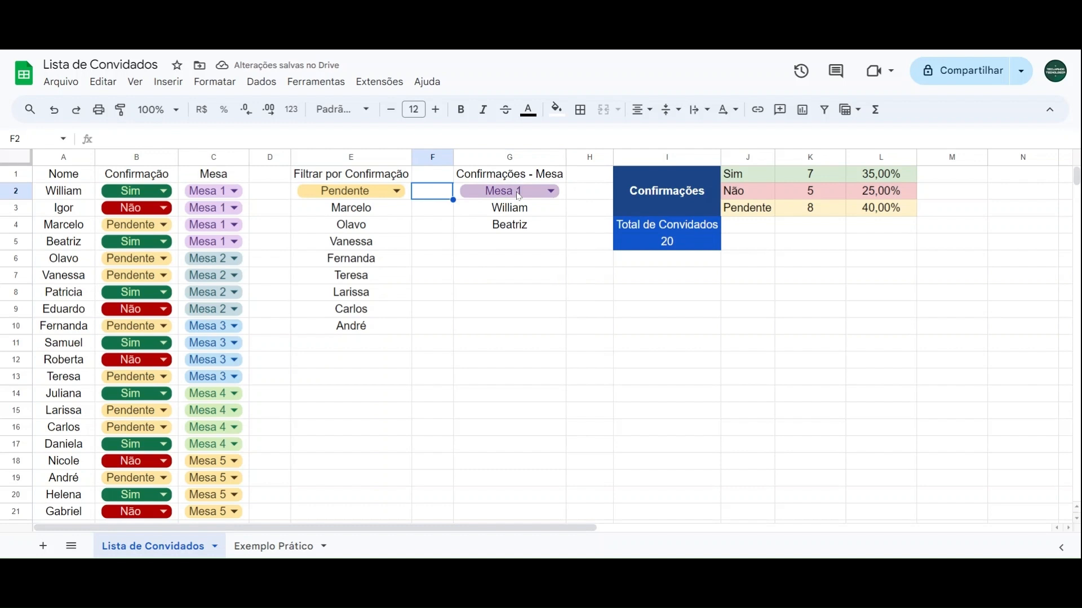
pyautogui.moveTo(79, 194); pyautogui.dragTo(141, 195)
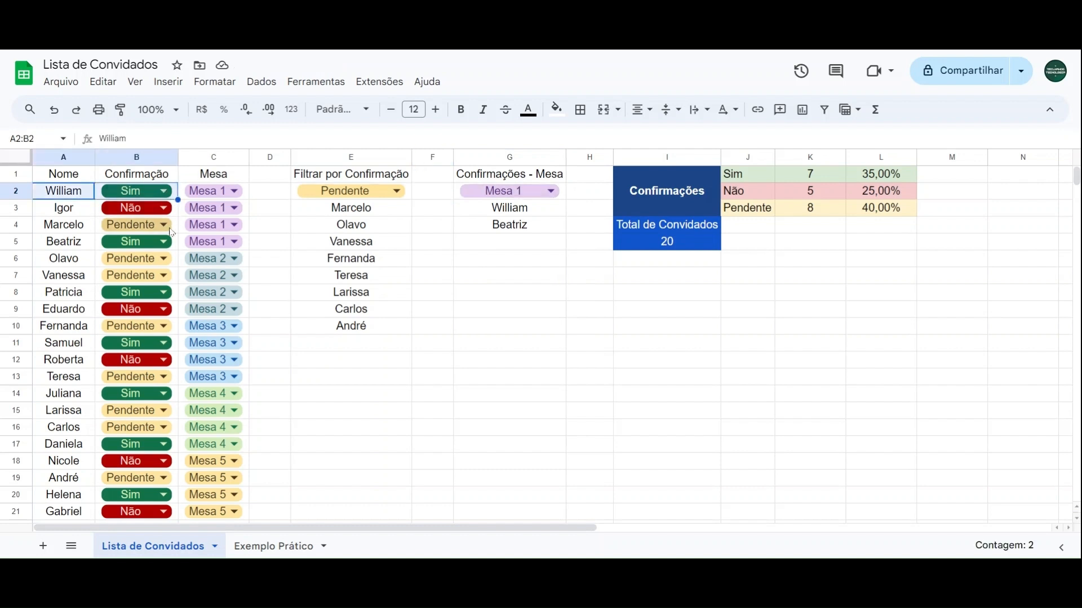
pyautogui.moveTo(81, 248); pyautogui.dragTo(164, 254)
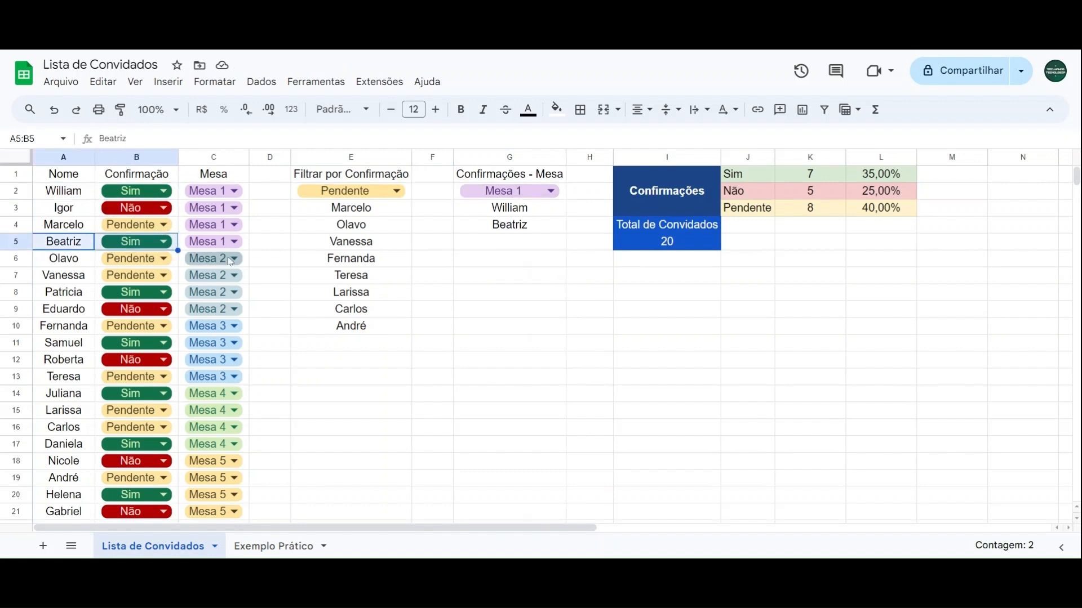
pyautogui.click(433, 194)
# Step: Set the Filtrar por Confirmação selector in E2 to Sim
pyautogui.click(351, 192)
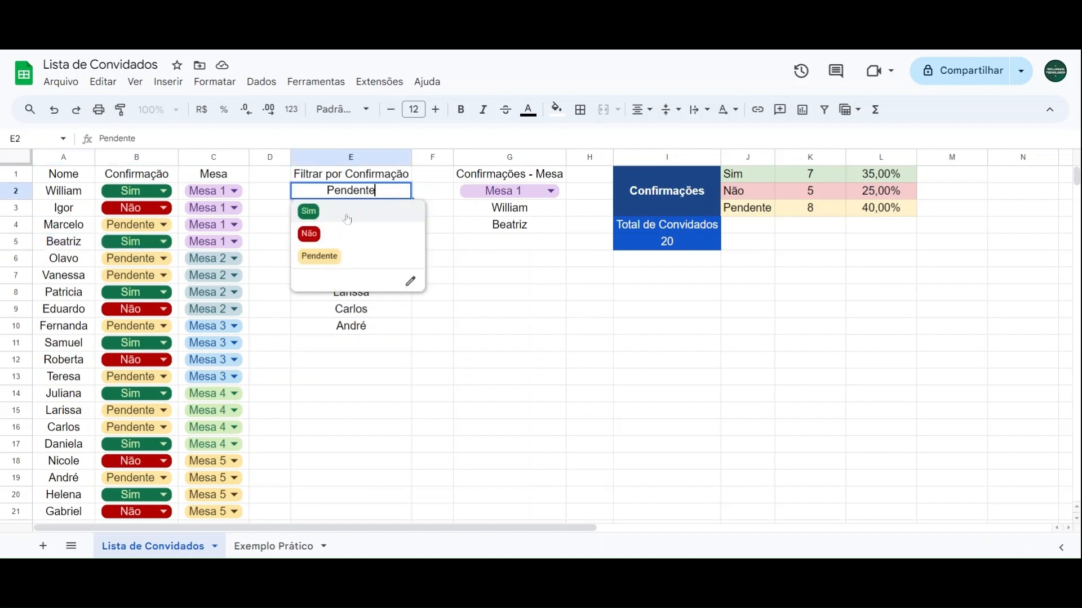
pyautogui.click(350, 217)
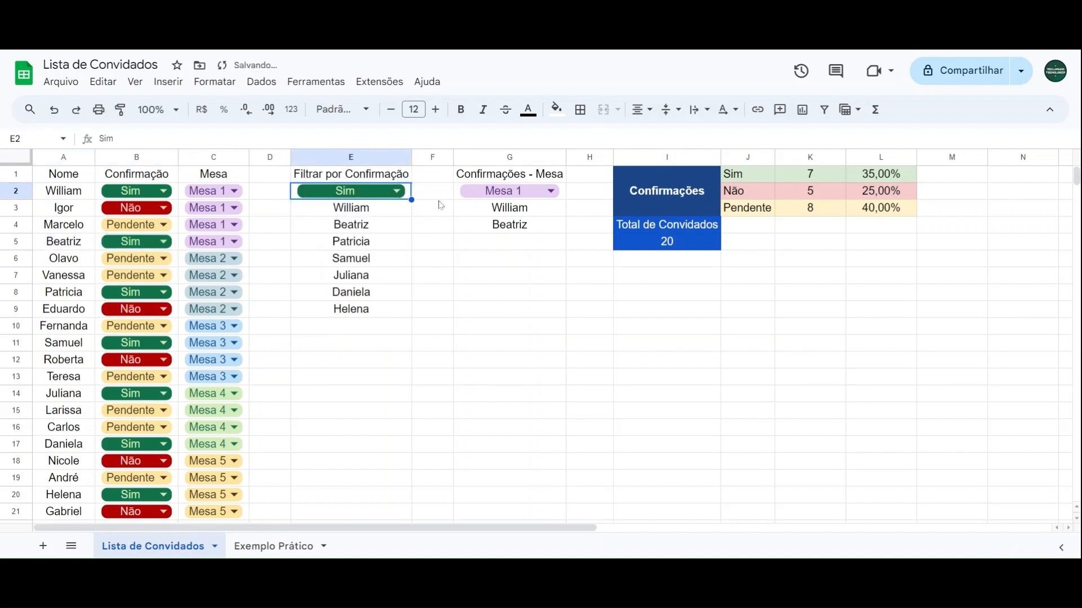
pyautogui.click(434, 179)
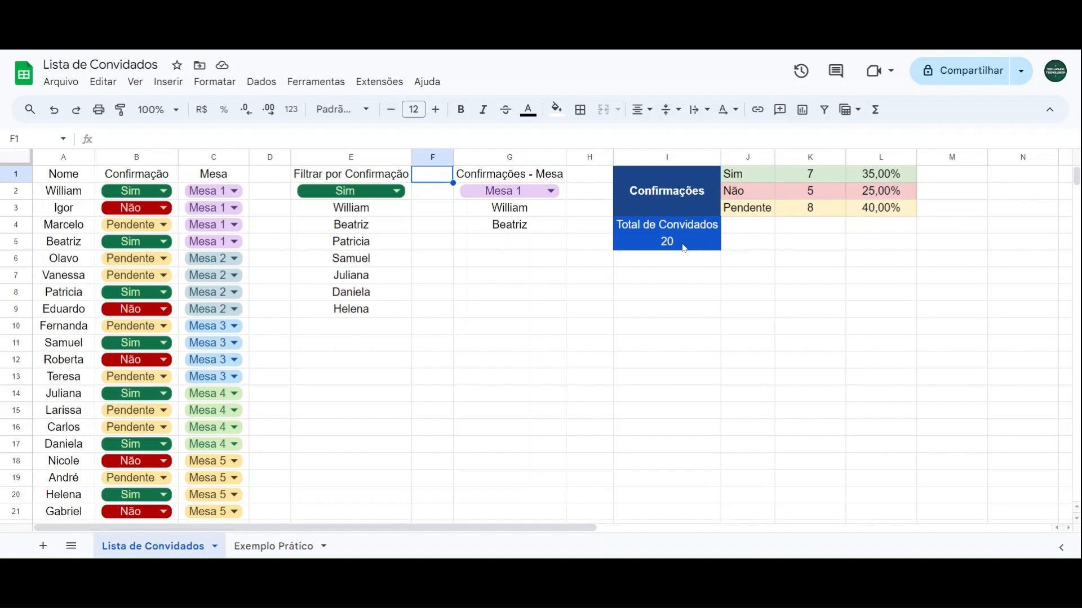
# Step: Inspect the first guest's Confirmação options in B2 and the filtered names in E3:E9
pyautogui.click(134, 191)
pyautogui.click(265, 195)
pyautogui.moveTo(383, 313); pyautogui.dragTo(383, 210)
pyautogui.click(509, 283)
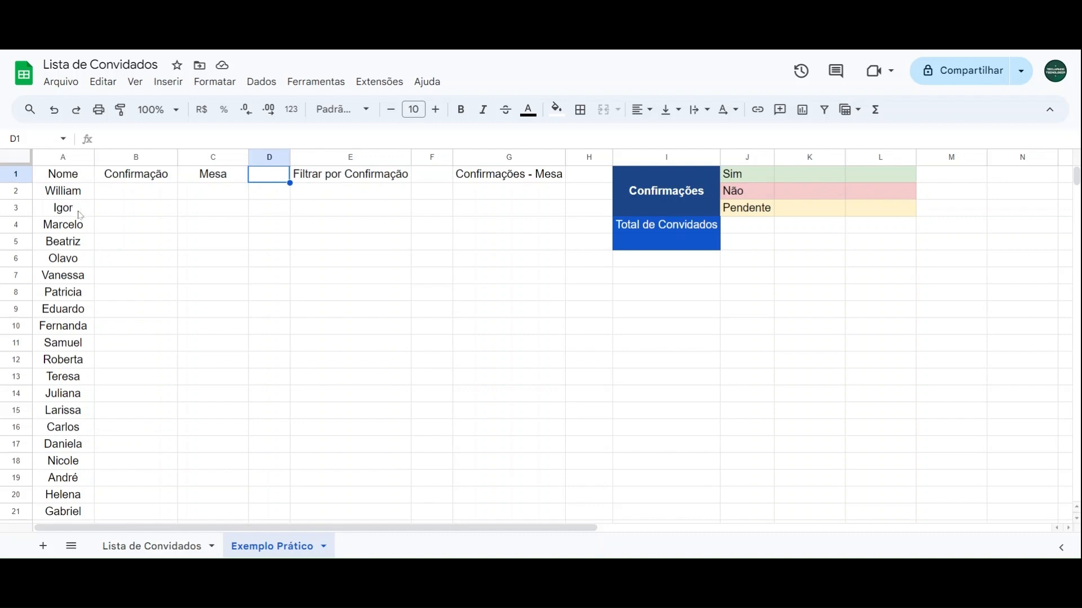
# Step: On the Exemplo Prático sheet, enter Sim, Não and Pendente as plain text in B2, B3 and B4
pyautogui.moveTo(79, 197); pyautogui.dragTo(79, 371)
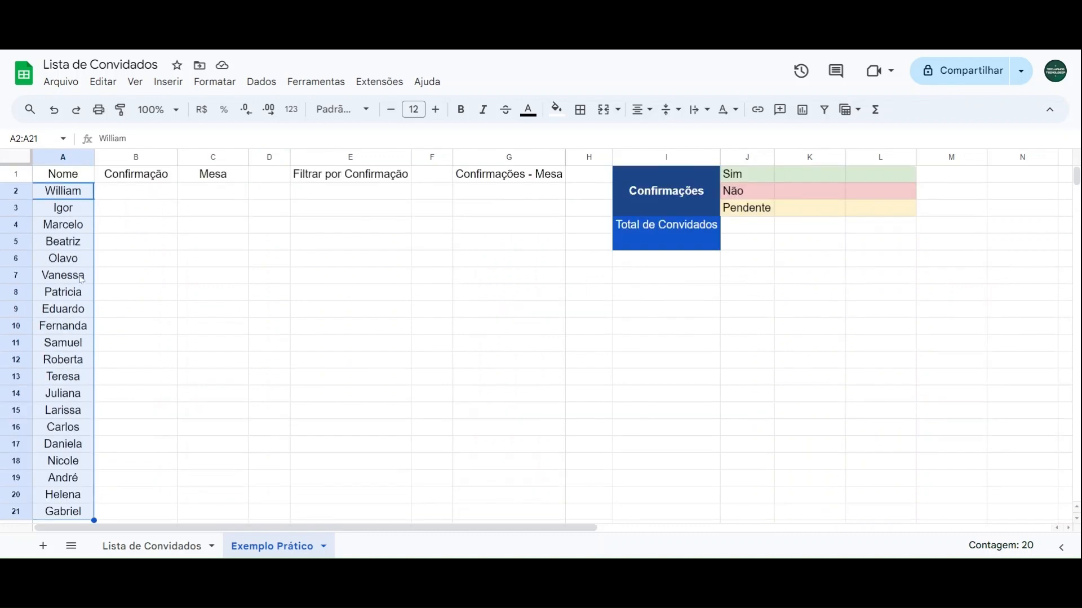
pyautogui.click(131, 178)
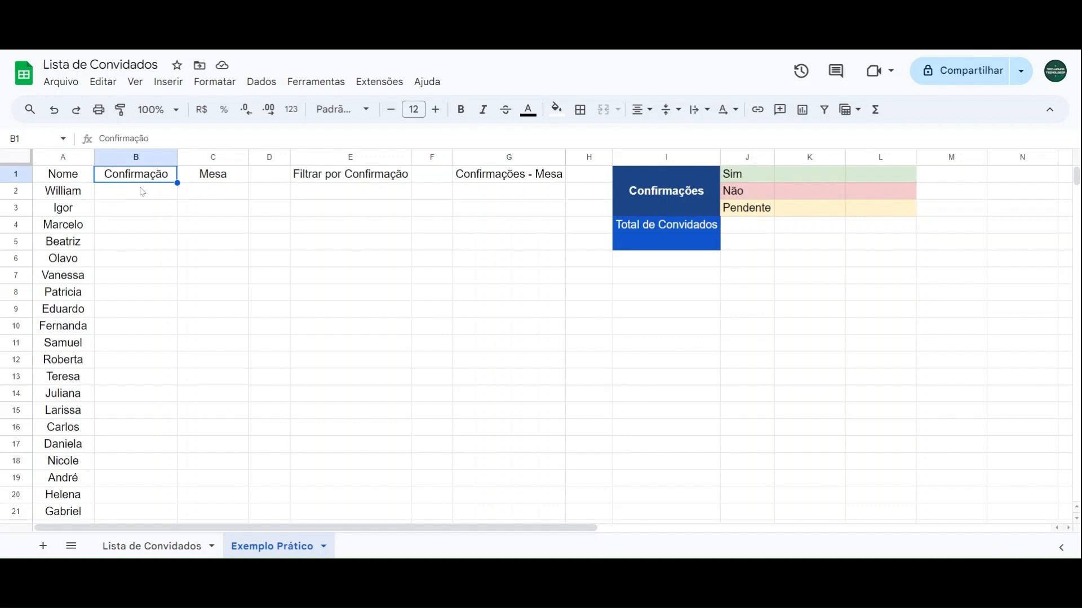
pyautogui.click(136, 194)
pyautogui.write('Sim')
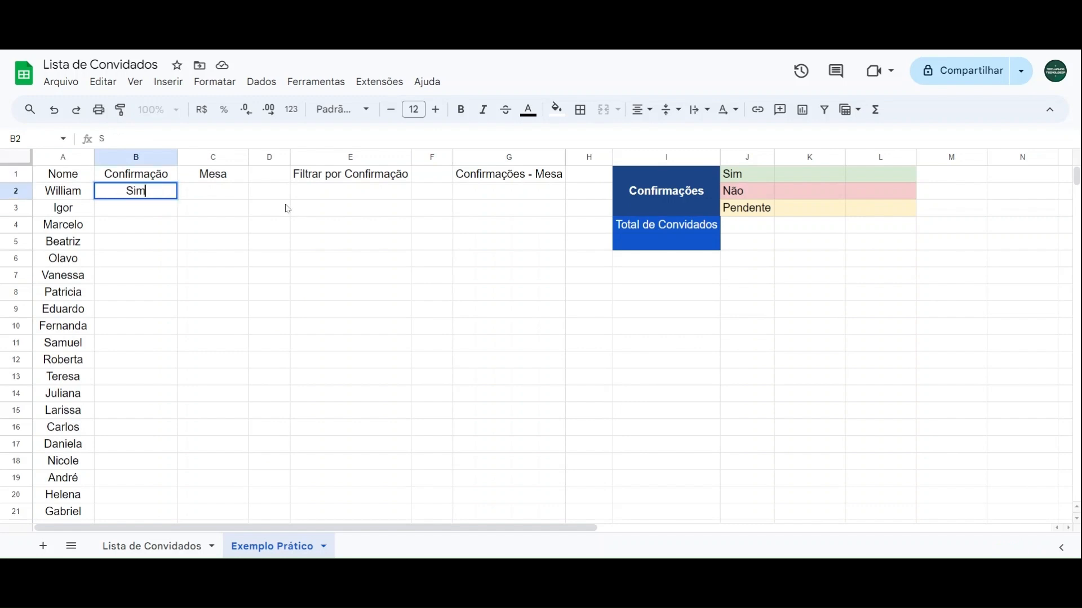
pyautogui.press('Return')
pyautogui.write('Não')
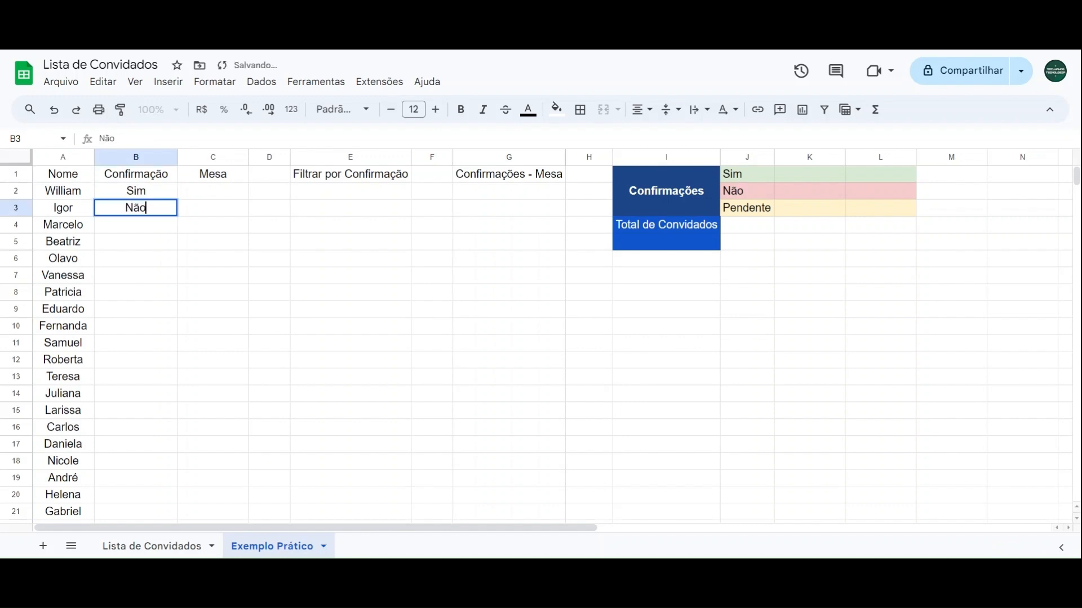
pyautogui.press('Return')
pyautogui.write('P')
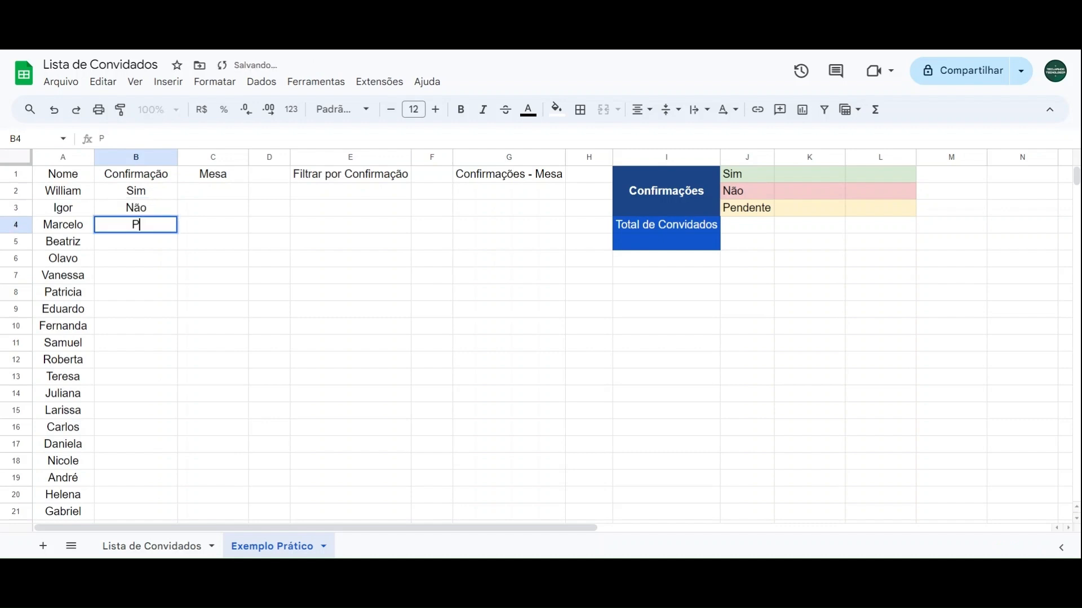
pyautogui.write('endente')
pyautogui.press('Return')
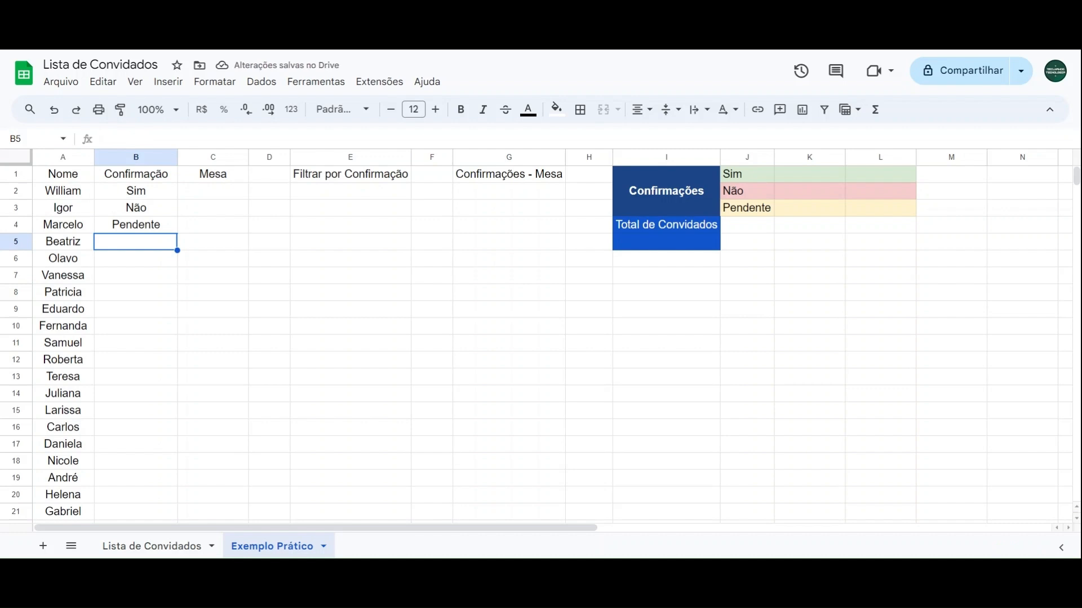
# Step: Undo the three plain-text confirmation entries in B2:B4
pyautogui.hotkey('ctrl', 'z')
pyautogui.hotkey('ctrl', 'z')
pyautogui.hotkey('ctrl', 'z')
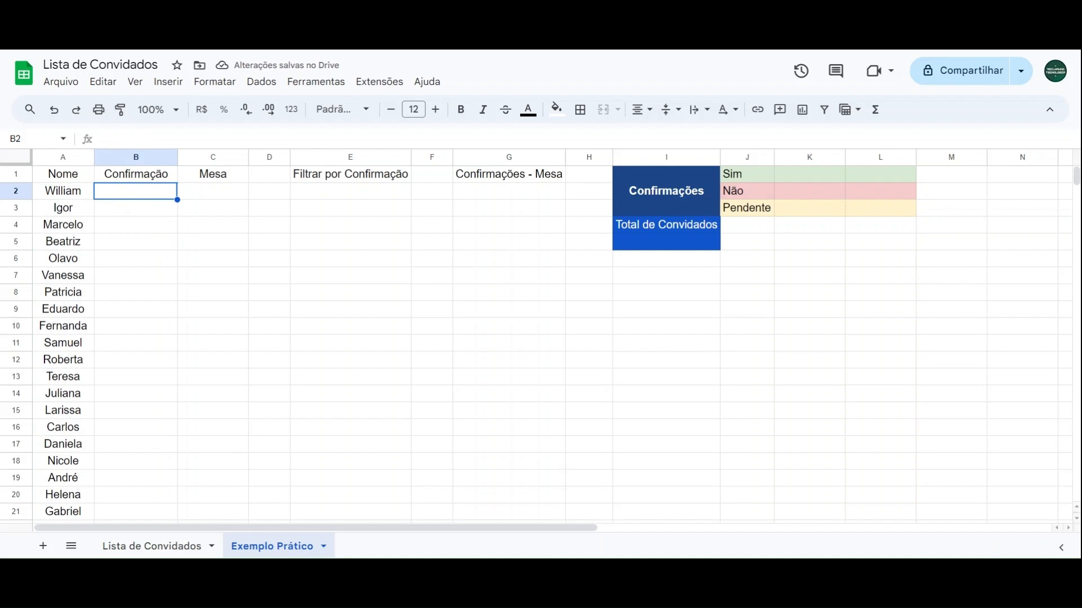
# Step: Insert a dropdown list (Lista suspensa) in the Confirmação cells B2:B21
pyautogui.moveTo(152, 198); pyautogui.dragTo(137, 372)
pyautogui.scroll(-3, 150, 279)
pyautogui.scroll(3, 138, 371)
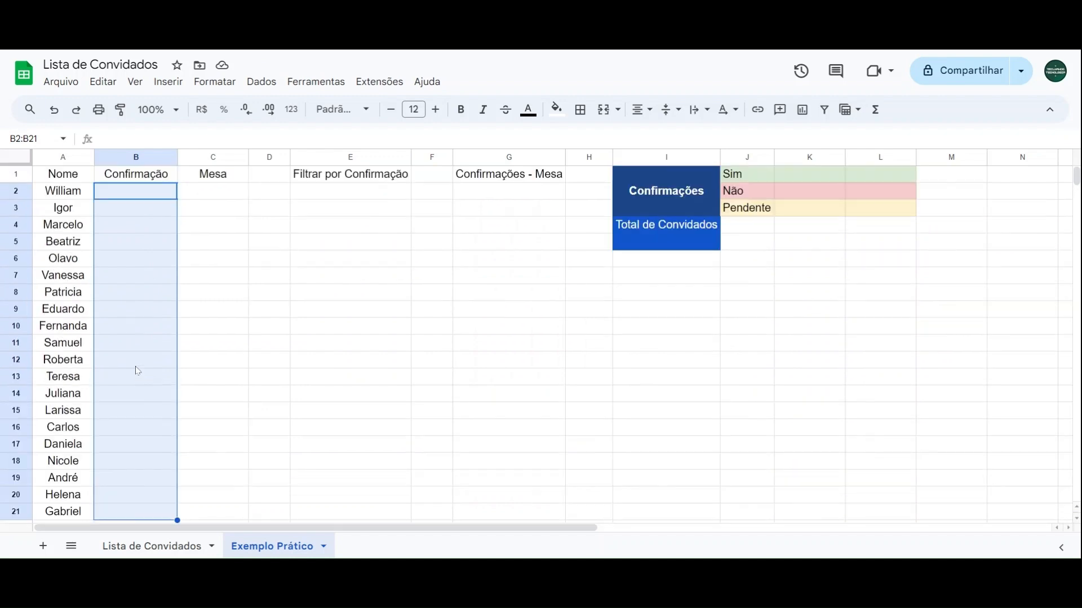
pyautogui.click(163, 83)
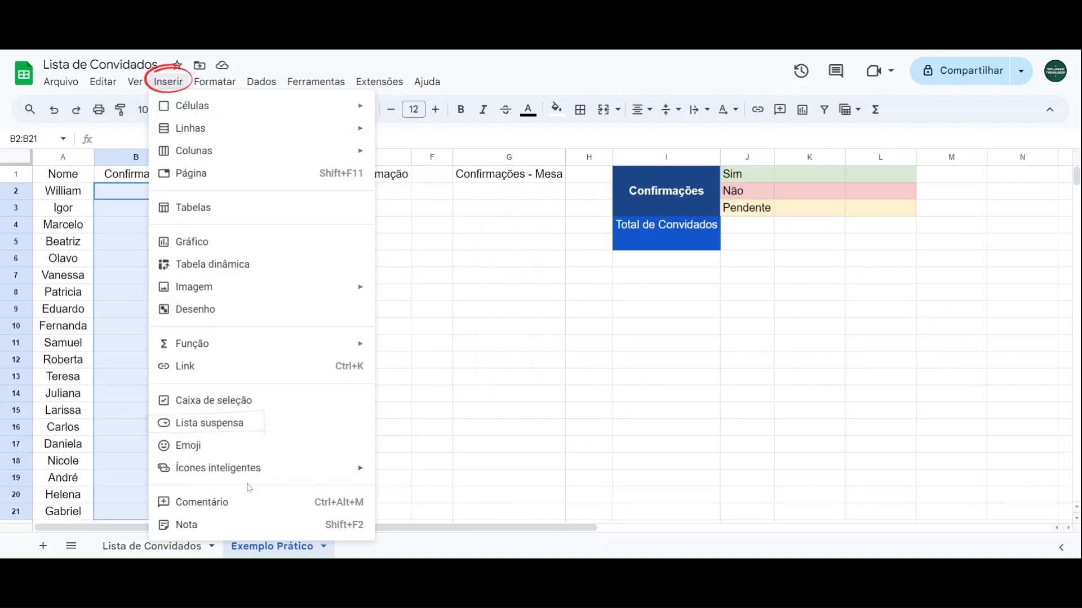
pyautogui.click(215, 427)
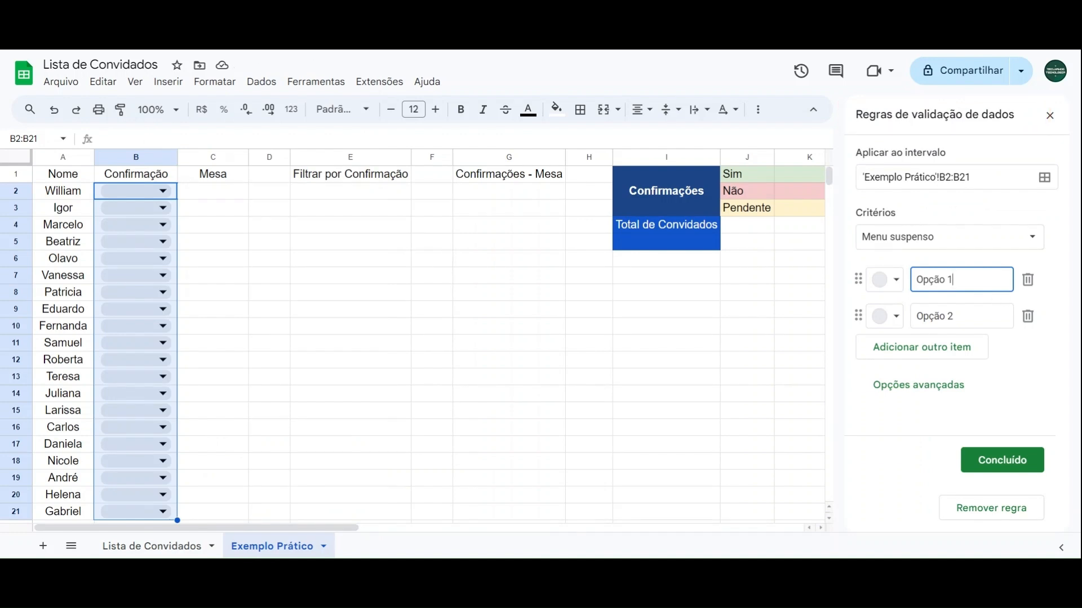
# Step: Define three items for the B2:B21 dropdown rule: Sim, Não and Pendente
pyautogui.click(982, 315)
pyautogui.click(981, 280)
pyautogui.click(981, 315)
pyautogui.click(957, 279)
pyautogui.click(955, 312)
pyautogui.tripleClick(959, 271)
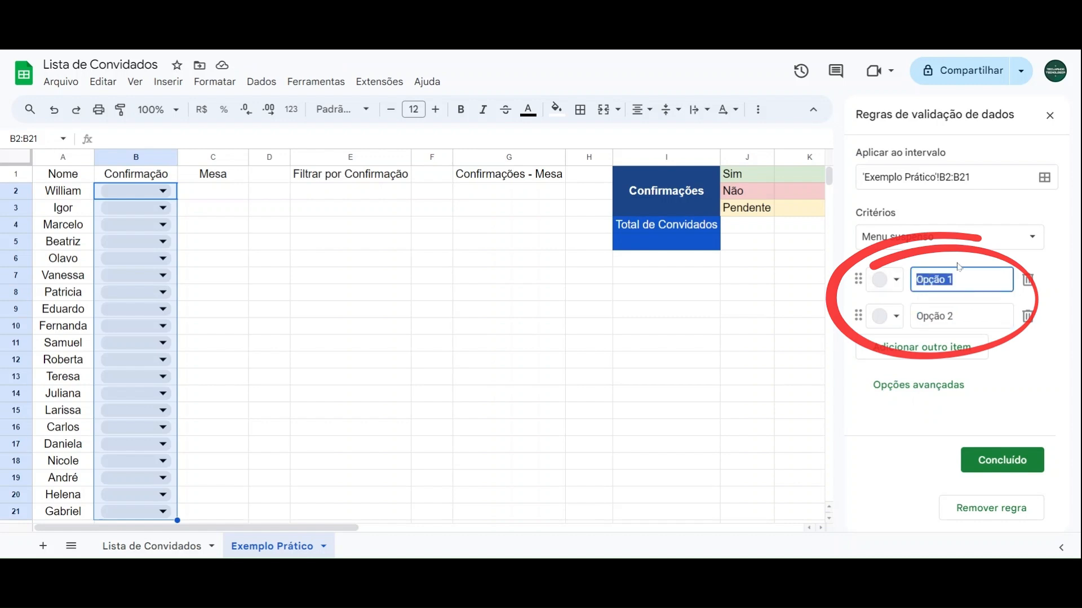
pyautogui.write('Sim')
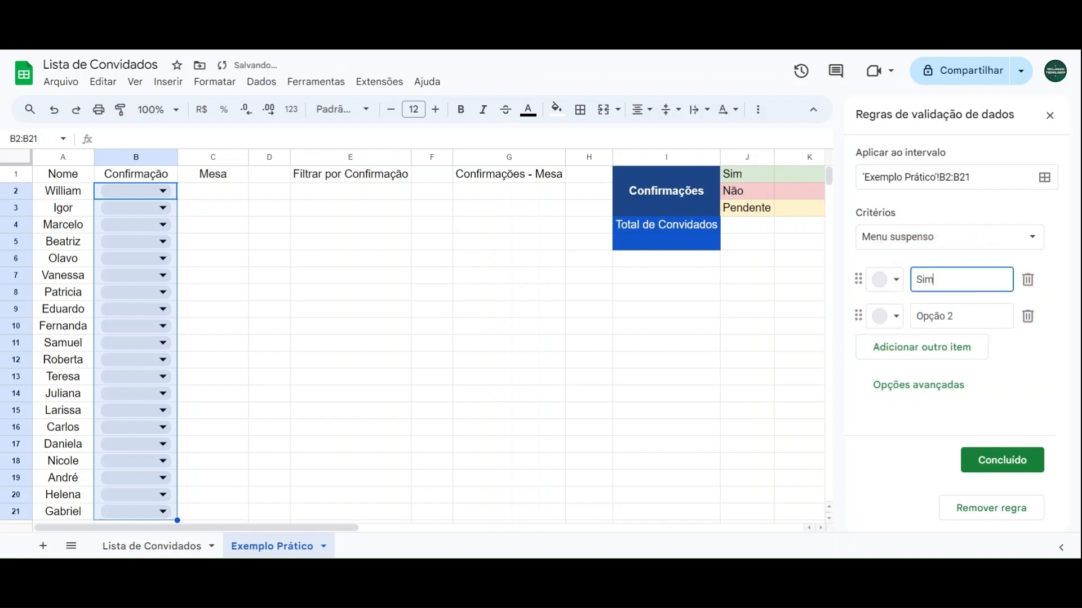
pyautogui.press('Tab')
pyautogui.moveTo(961, 317); pyautogui.dragTo(905, 327)
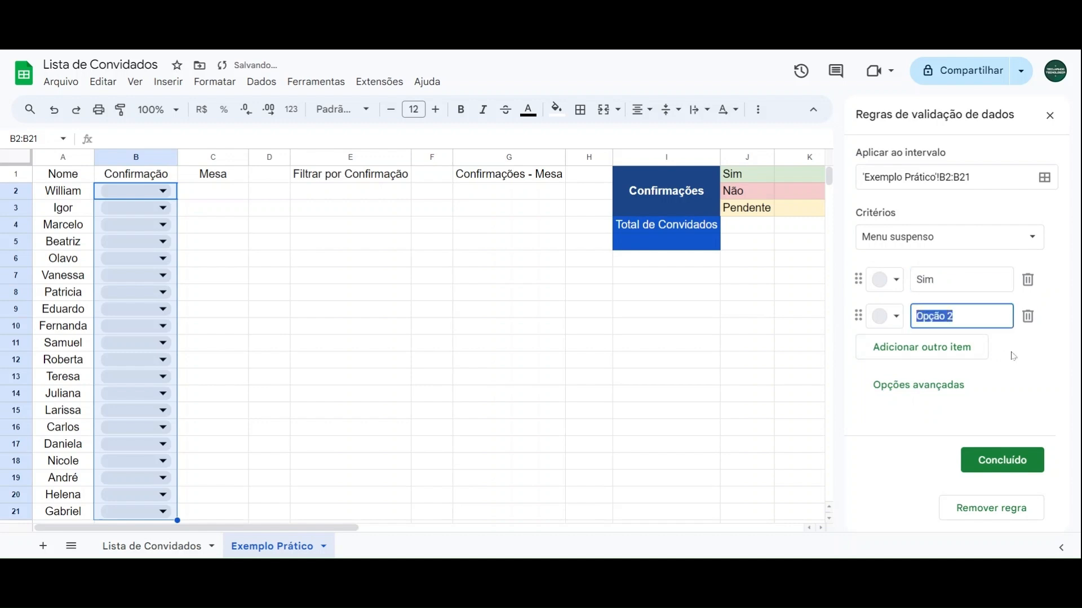
pyautogui.write('Não')
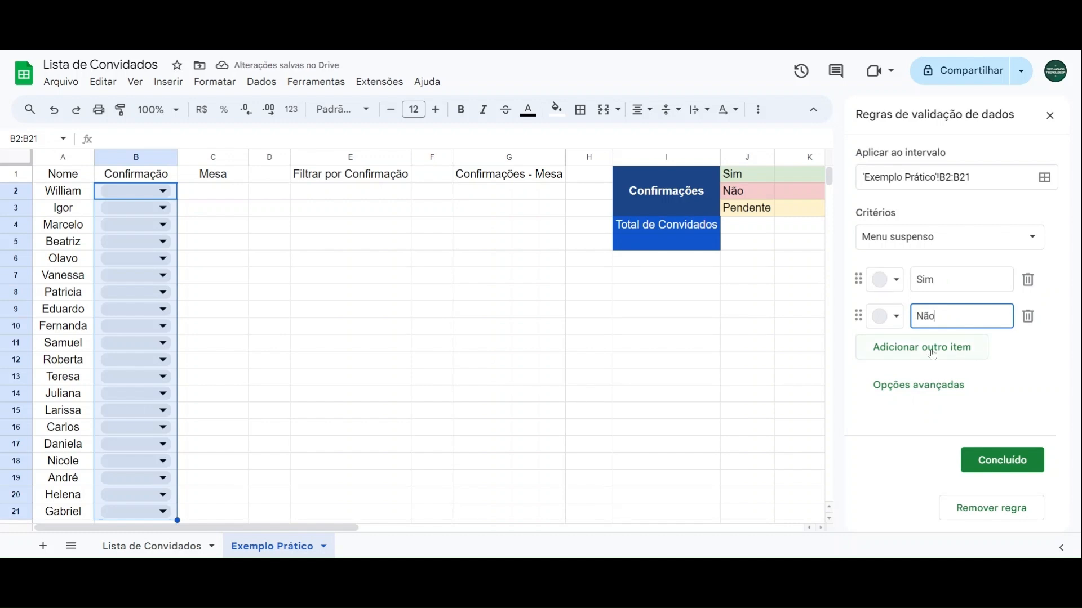
pyautogui.click(914, 350)
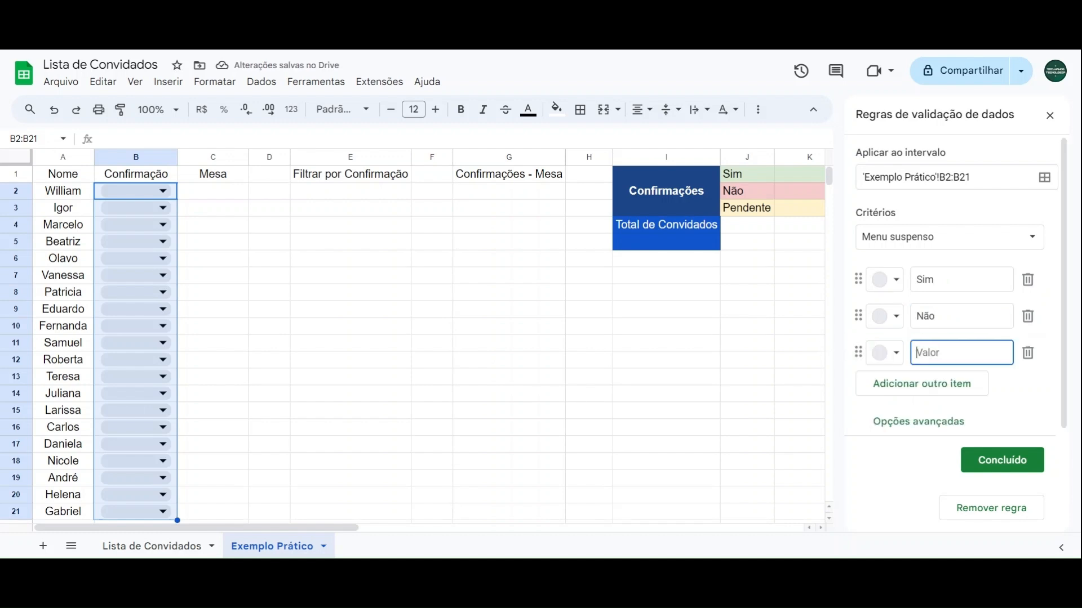
pyautogui.write('Pendente')
# Step: Colour the dropdown items dark green for Sim, dark red for Não and light yellow for Pendente, and save the rule
pyautogui.click(935, 280)
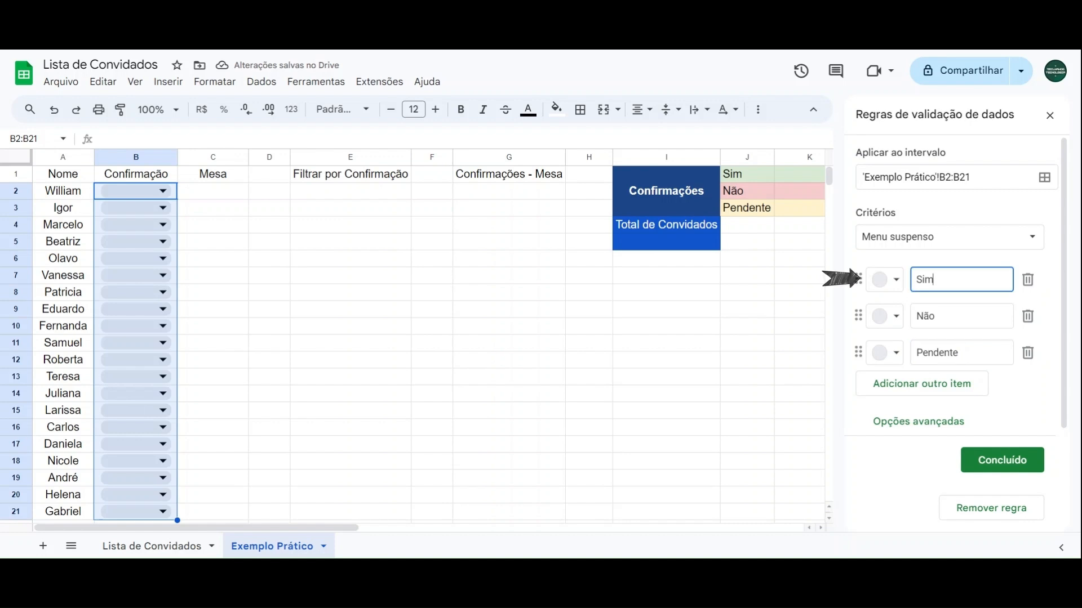
pyautogui.click(896, 280)
pyautogui.click(981, 355)
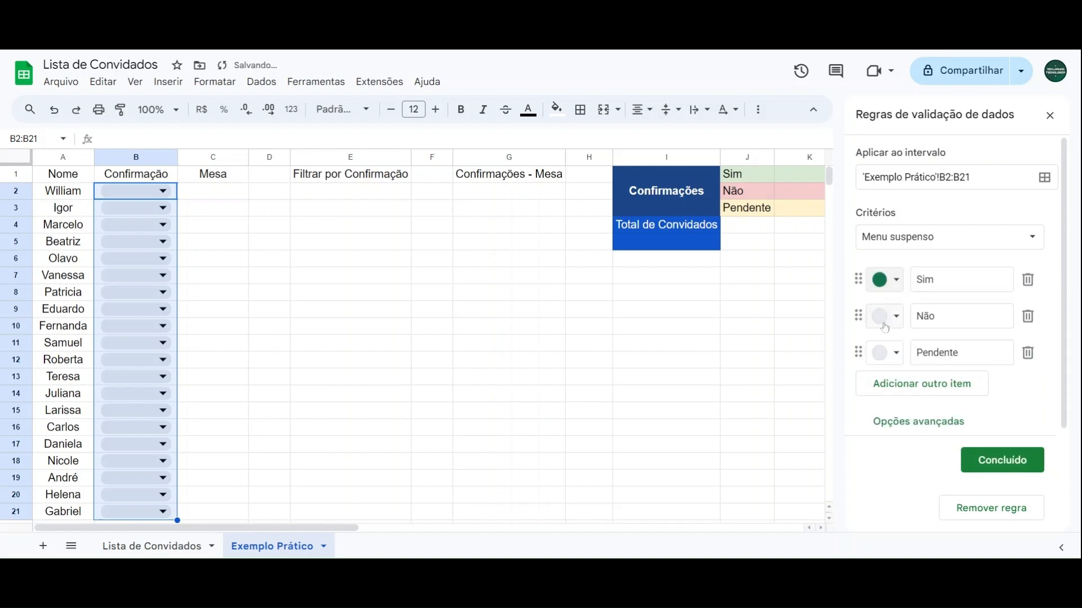
pyautogui.click(886, 316)
pyautogui.click(910, 393)
pyautogui.click(882, 365)
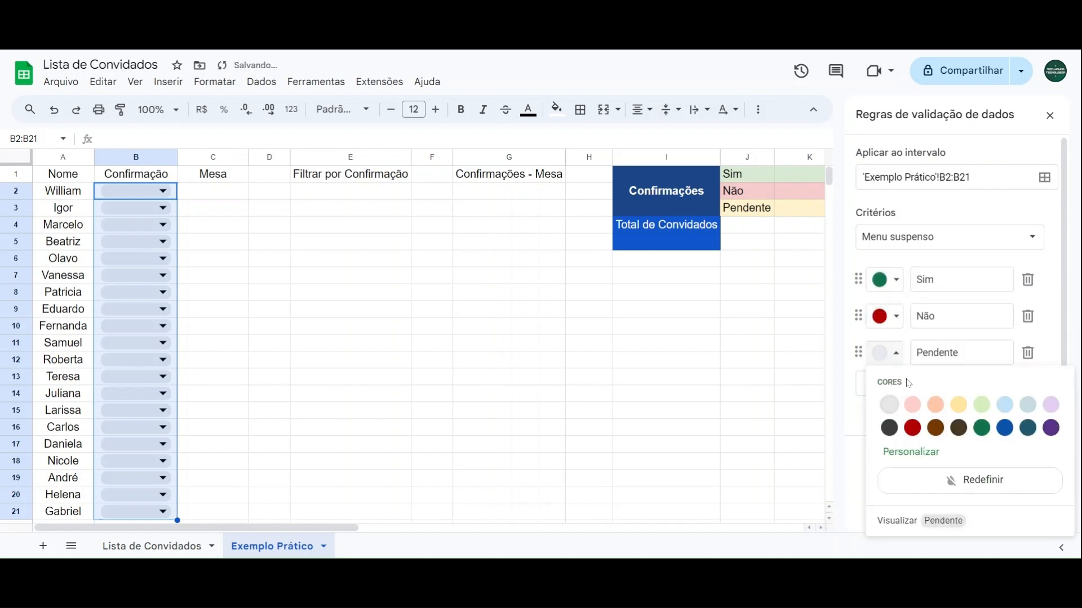
pyautogui.click(961, 407)
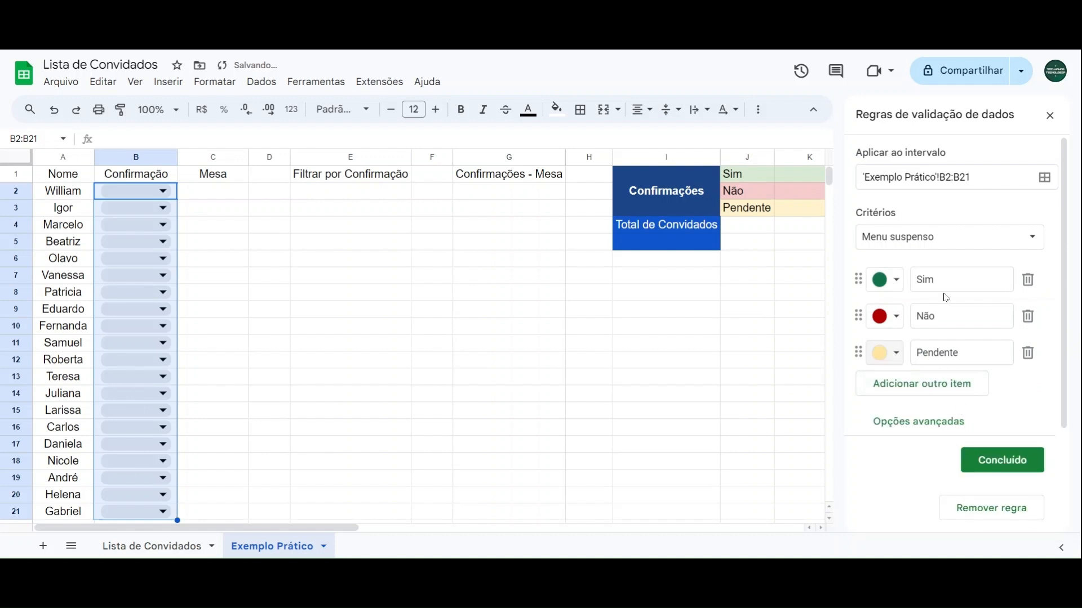
pyautogui.click(1001, 460)
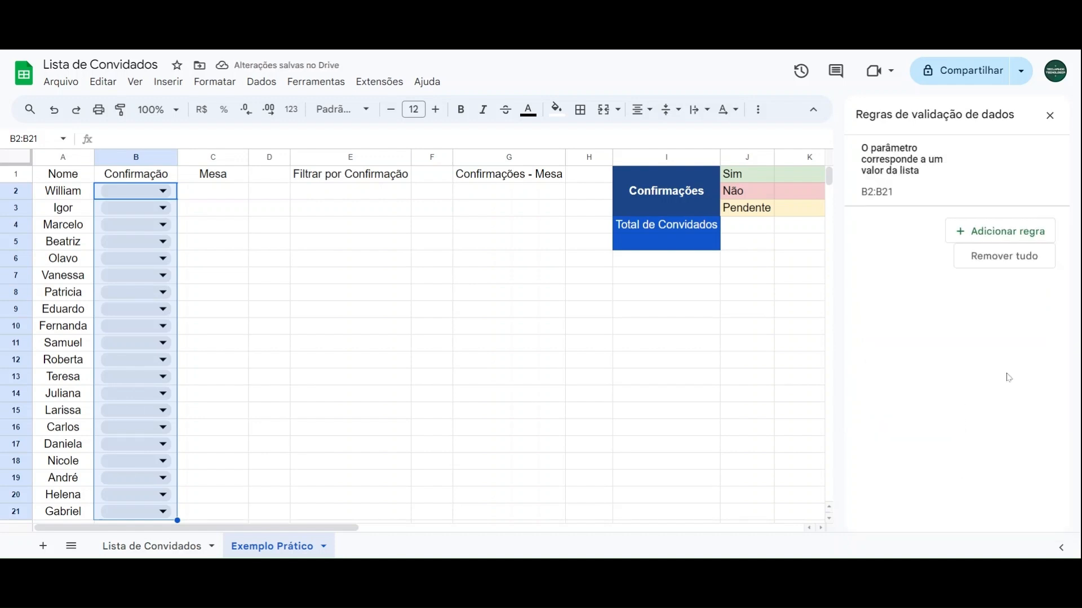
pyautogui.click(1050, 116)
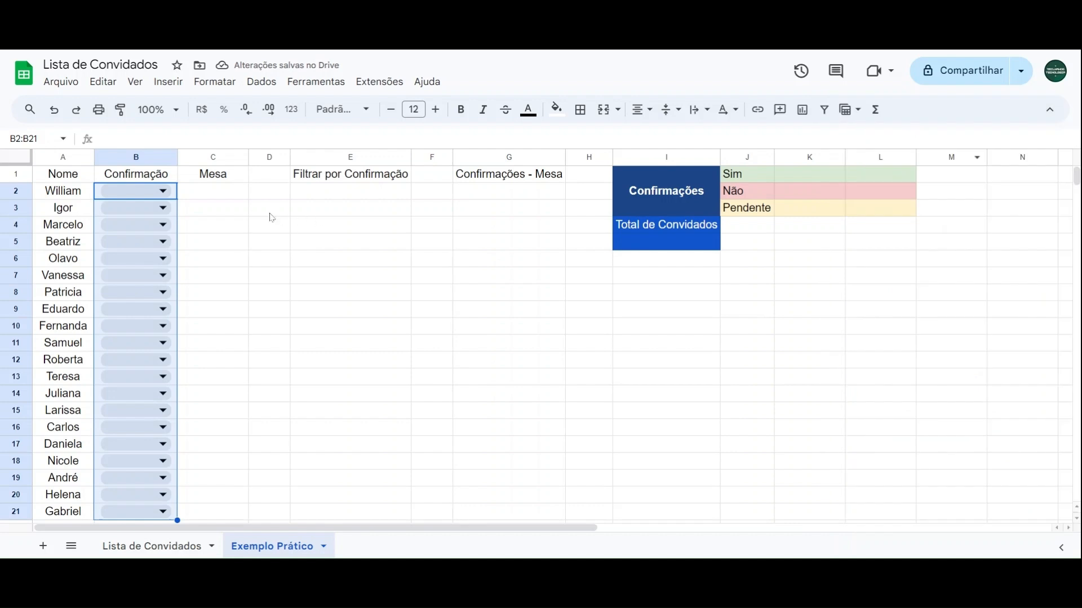
# Step: Fill the Confirmação dropdowns in B2:B21 by repeating Sim, Não and Pendente in turn down the guest list
pyautogui.click(213, 192)
pyautogui.scroll(-5, 122, 245)
pyautogui.scroll(5, 134, 264)
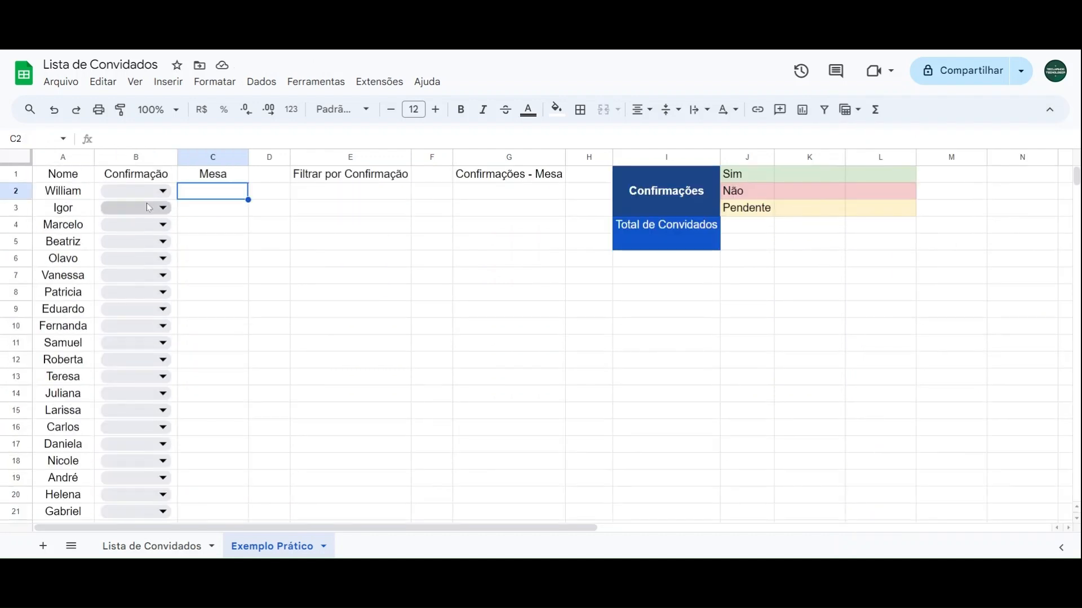
pyautogui.click(157, 197)
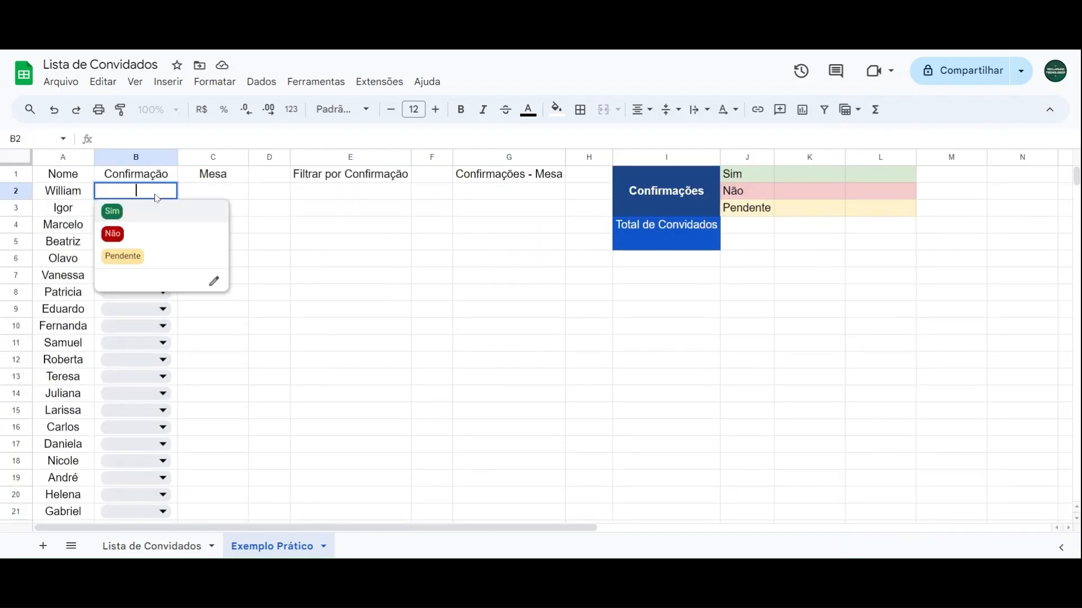
pyautogui.click(137, 211)
pyautogui.click(137, 210)
pyautogui.click(117, 257)
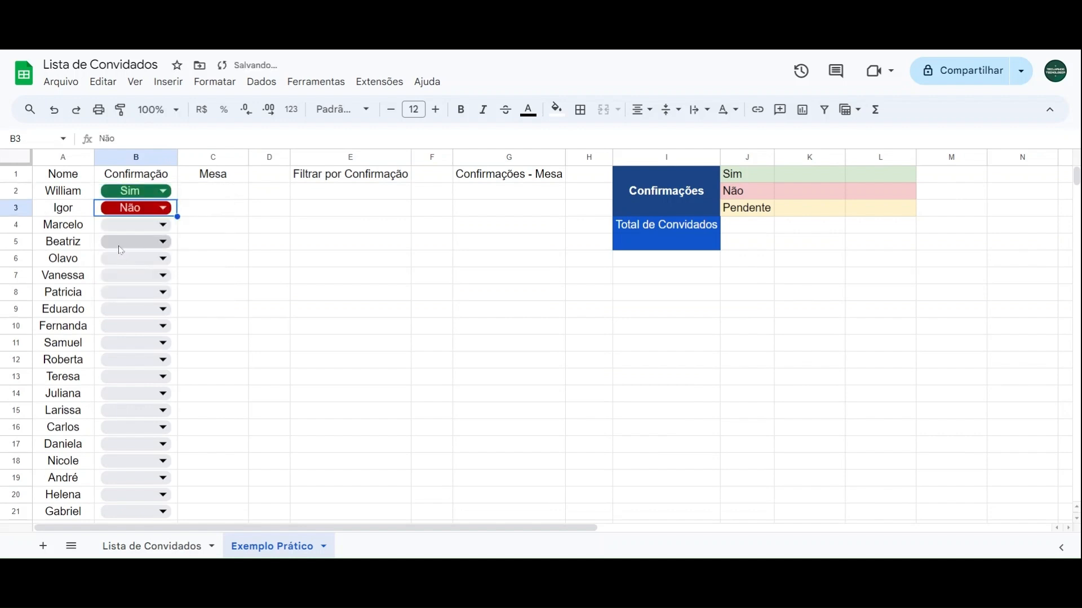
pyautogui.click(137, 225)
pyautogui.click(122, 273)
pyautogui.click(140, 249)
pyautogui.click(125, 259)
pyautogui.click(127, 260)
pyautogui.click(127, 299)
pyautogui.click(132, 275)
pyautogui.click(126, 340)
pyautogui.click(134, 292)
pyautogui.click(129, 313)
pyautogui.click(134, 310)
pyautogui.click(134, 350)
pyautogui.scroll(-1, 133, 350)
pyautogui.click(133, 256)
pyautogui.click(130, 320)
pyautogui.click(133, 273)
pyautogui.click(129, 293)
pyautogui.click(132, 290)
pyautogui.click(130, 332)
pyautogui.click(133, 307)
pyautogui.click(121, 441)
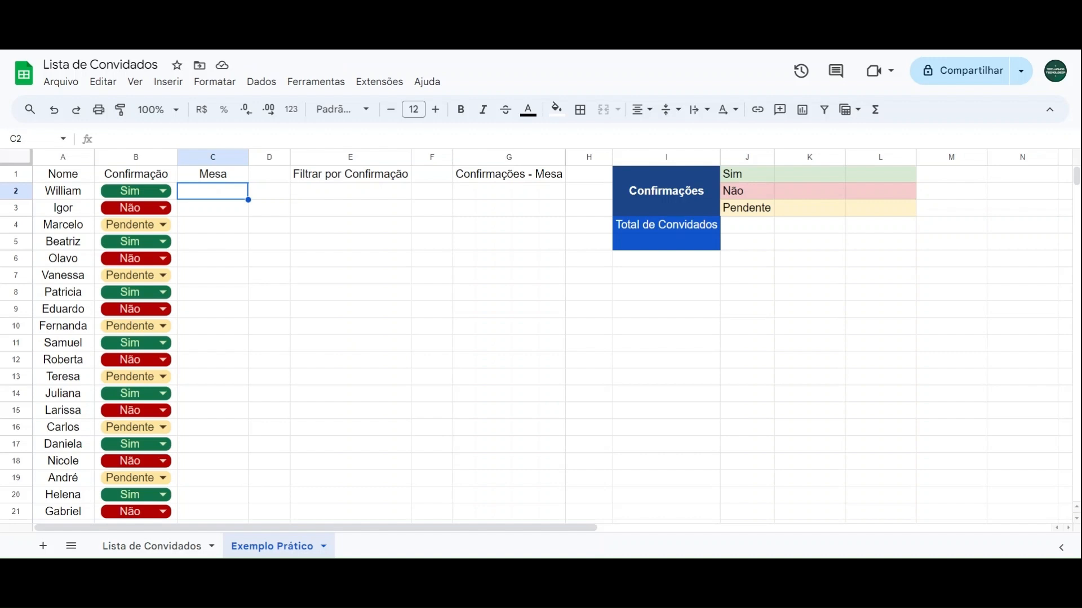
# Step: Insert a dropdown list (Lista suspensa) in the Mesa cells C2:C21
pyautogui.moveTo(222, 197); pyautogui.dragTo(214, 374)
pyautogui.scroll(-3, 214, 329)
pyautogui.scroll(3, 215, 374)
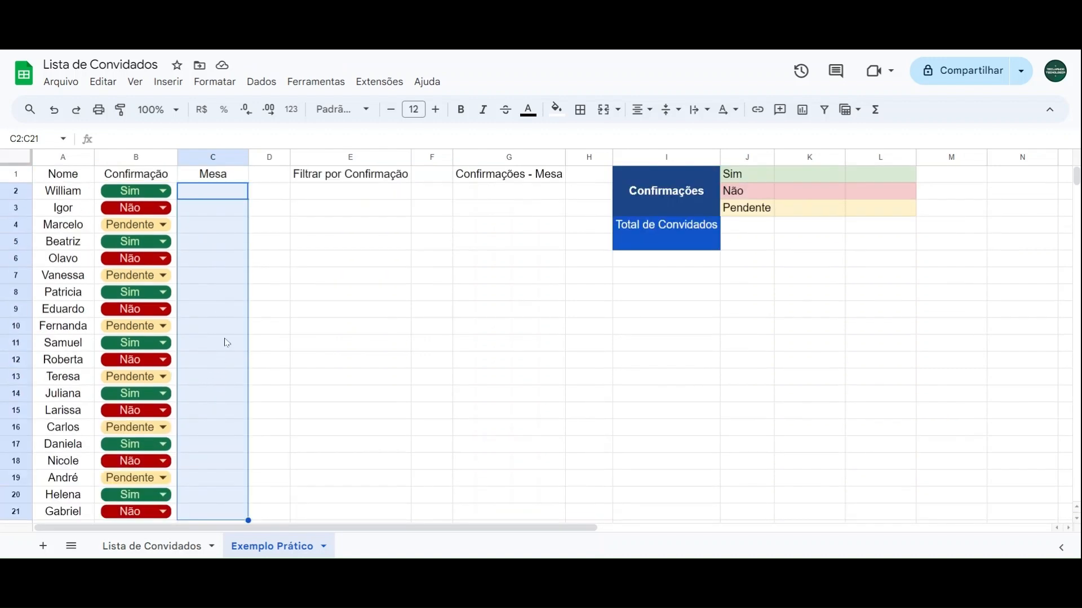
pyautogui.click(172, 86)
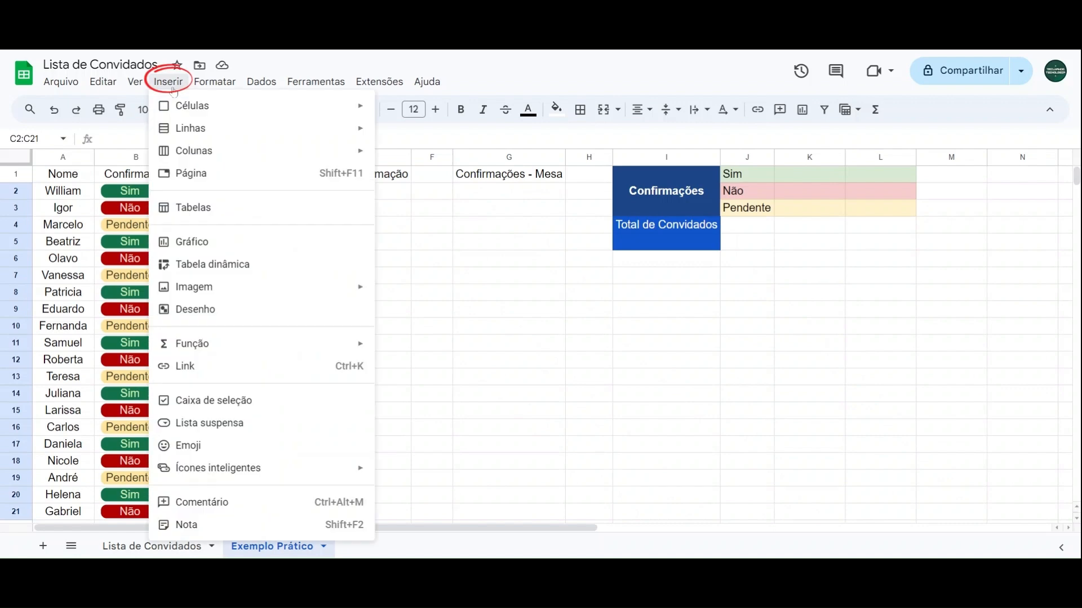
pyautogui.click(216, 426)
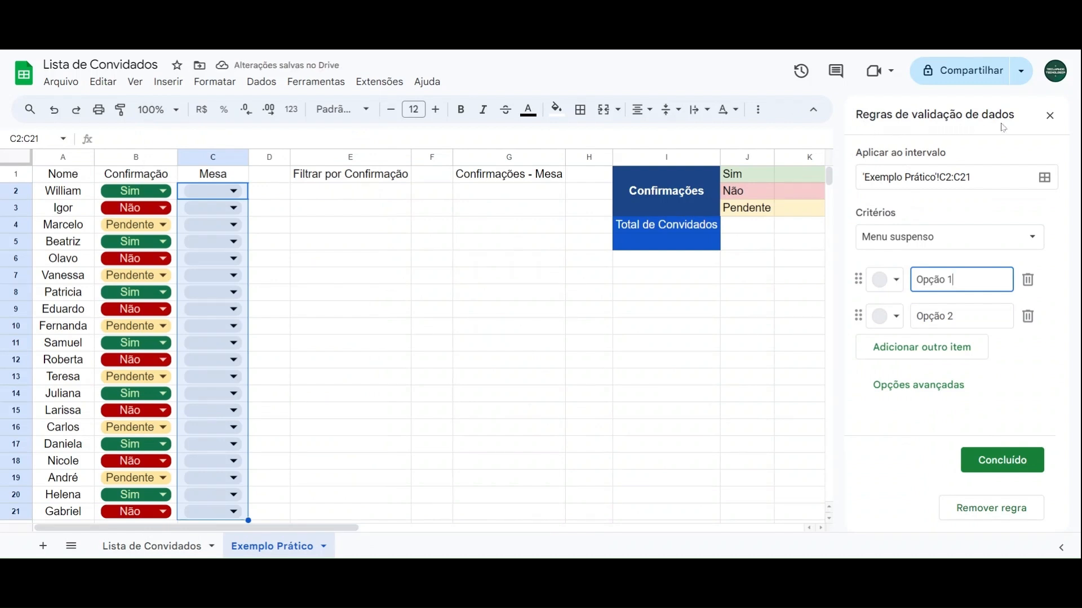
# Step: Define five items for the C2:C21 dropdown rule: Mesa 1, Mesa 2, Mesa 3, Mesa 4 and Mesa 5
pyautogui.moveTo(952, 280); pyautogui.dragTo(899, 285)
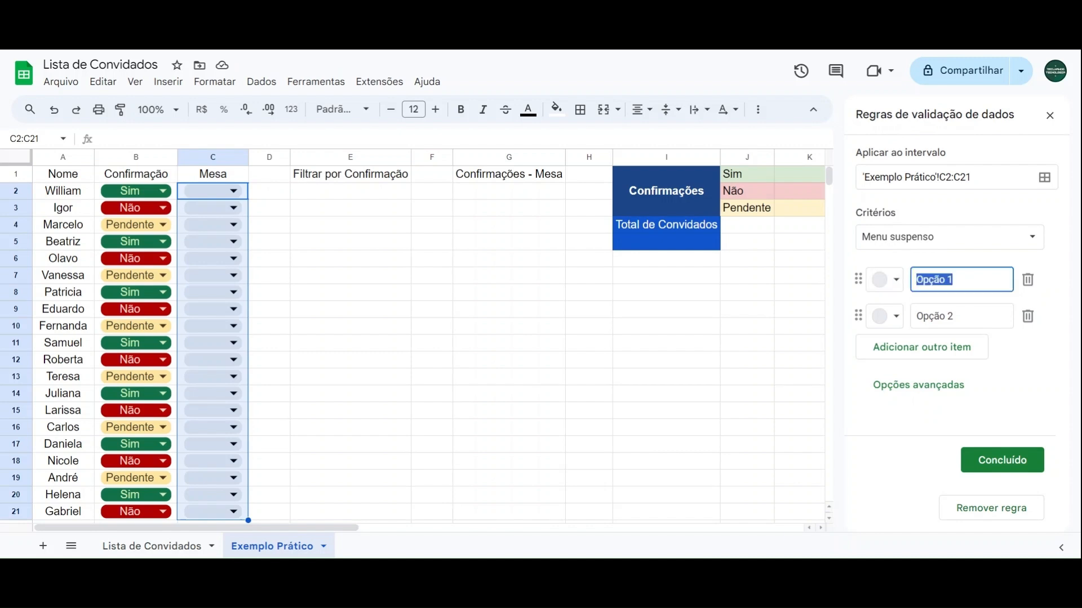
pyautogui.write('Mesa 1')
pyautogui.press('Tab')
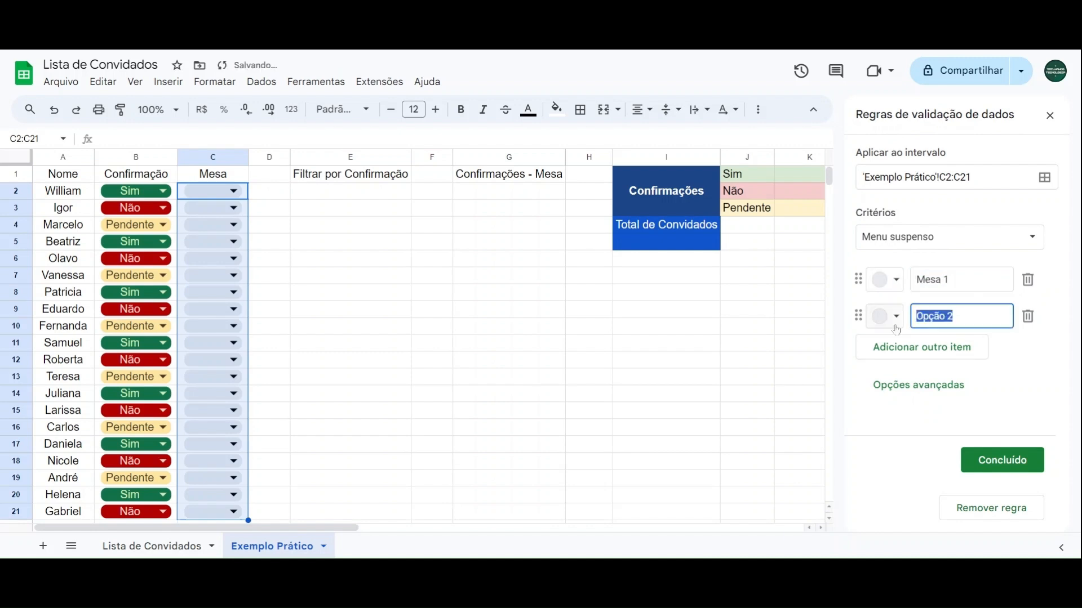
pyautogui.write('Mesa 2')
pyautogui.click(911, 354)
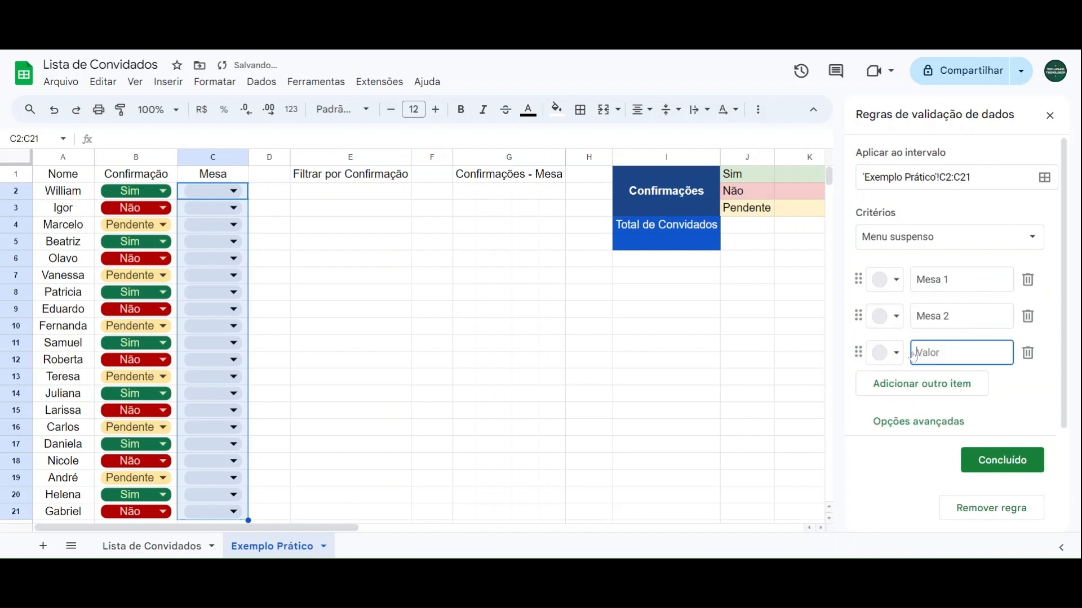
pyautogui.write('Mesa 3')
pyautogui.click(945, 394)
pyautogui.write('Mesa 4')
pyautogui.press('Return')
pyautogui.write('Mesa 5')
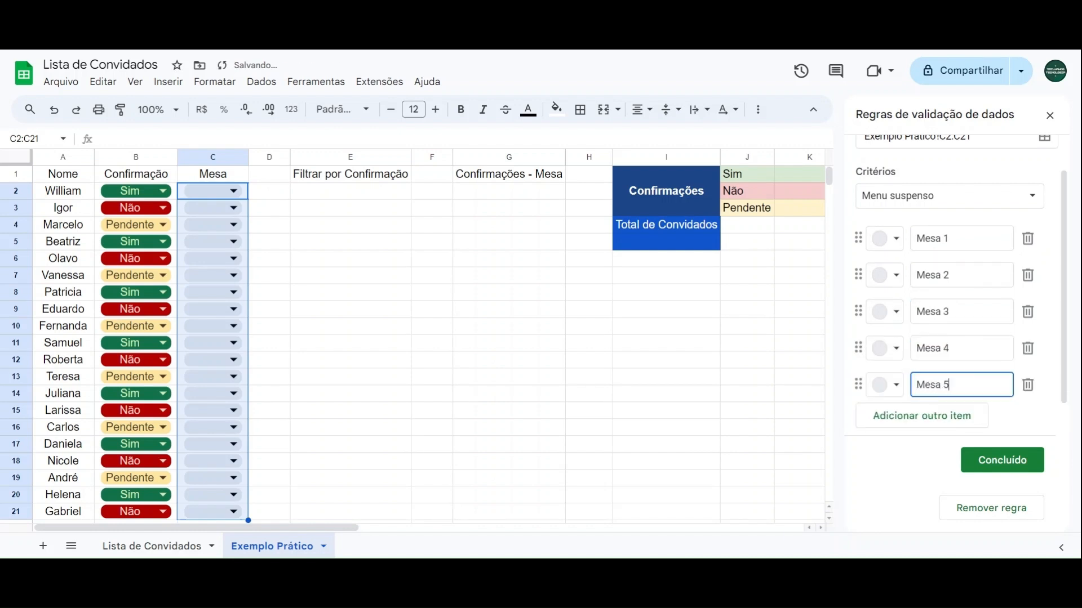
# Step: Colour Mesa 1 to Mesa 5 light purple, grey-blue, light blue, light green and light yellow respectively, and save the rule
pyautogui.click(889, 243)
pyautogui.click(1052, 291)
pyautogui.click(889, 275)
pyautogui.click(1028, 327)
pyautogui.click(884, 311)
pyautogui.click(1004, 364)
pyautogui.click(890, 348)
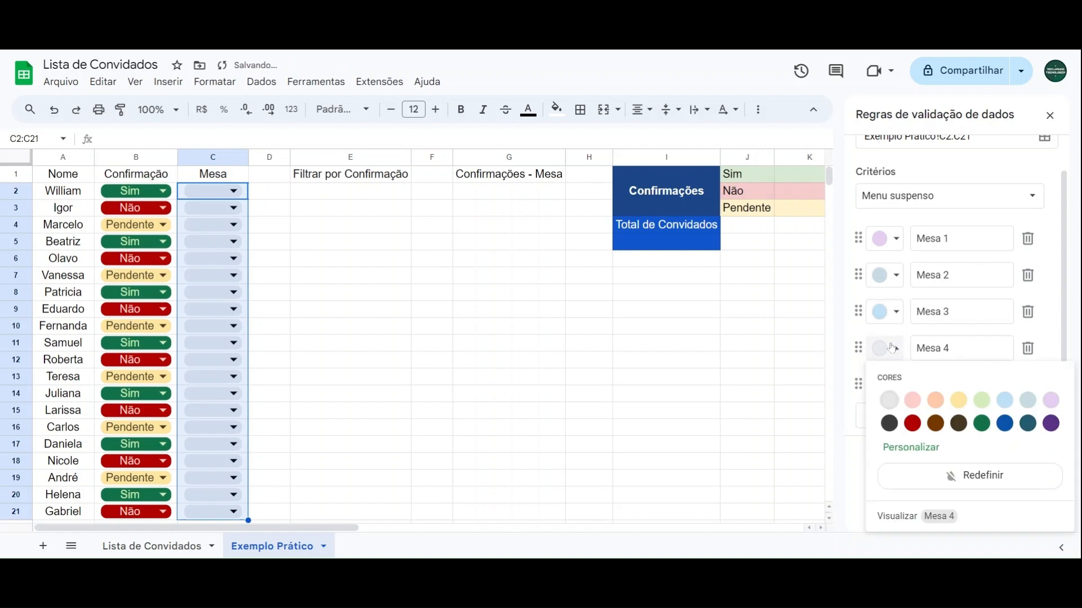
pyautogui.click(981, 400)
pyautogui.click(888, 384)
pyautogui.click(960, 243)
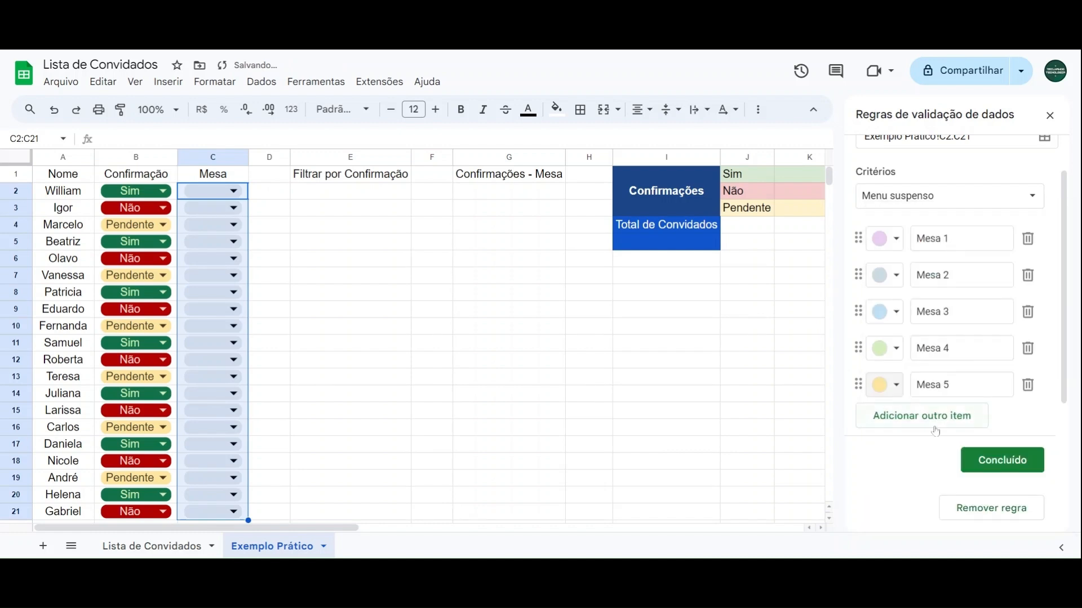
pyautogui.click(974, 460)
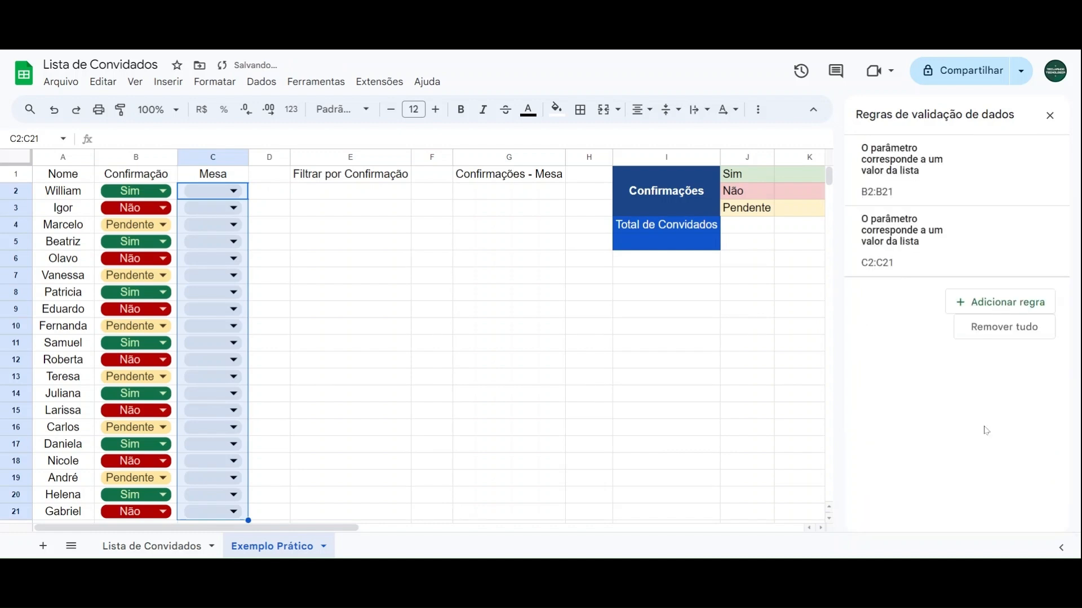
pyautogui.click(1050, 115)
# Step: Assign Mesa 1 to the first four guests in C2:C5
pyautogui.click(266, 196)
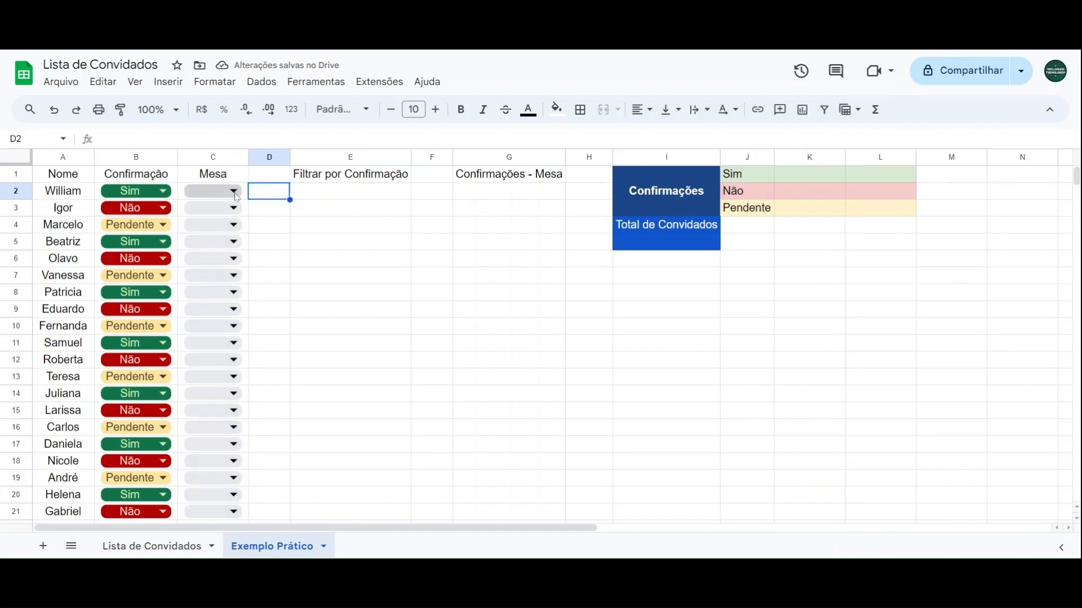
pyautogui.click(234, 192)
pyautogui.click(226, 213)
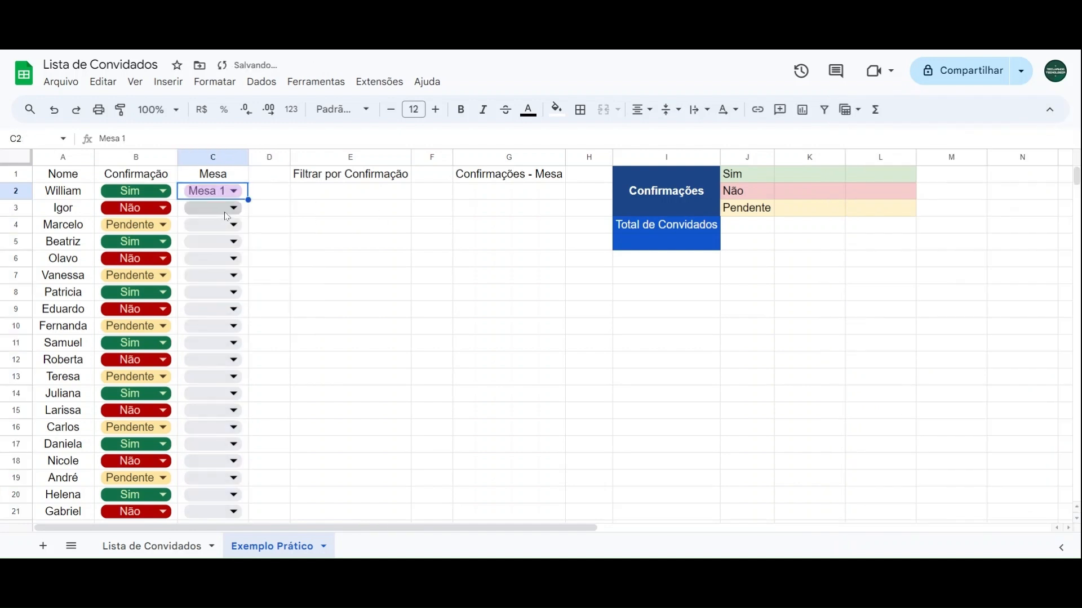
pyautogui.click(224, 212)
pyautogui.click(212, 233)
pyautogui.click(214, 229)
pyautogui.click(210, 241)
pyautogui.click(214, 243)
pyautogui.click(210, 262)
# Step: Assign Mesa 2 to the next four guests in C6:C9
pyautogui.click(213, 259)
pyautogui.click(212, 299)
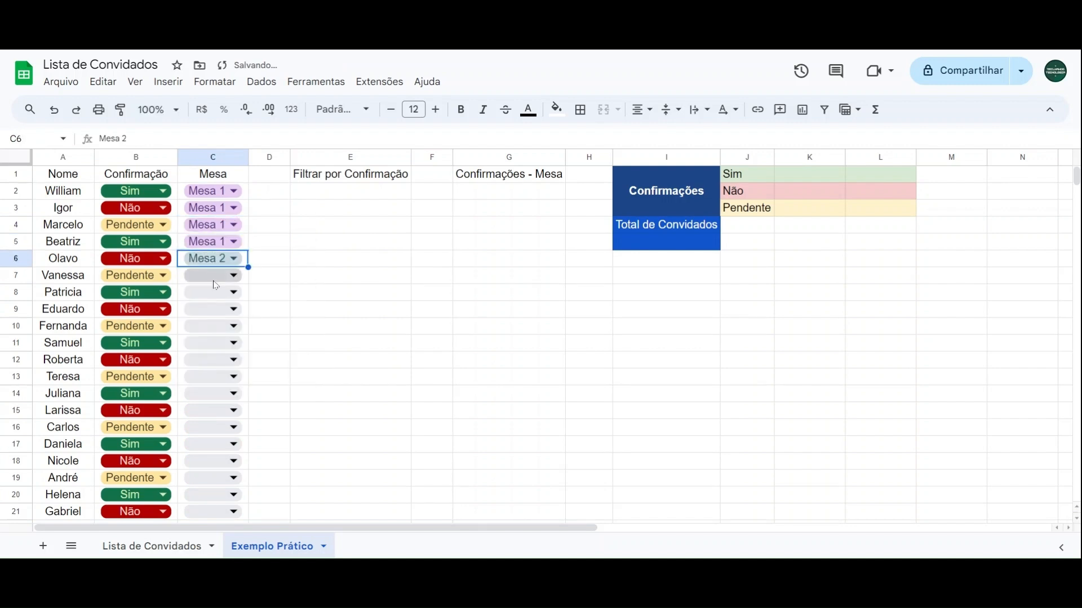
pyautogui.click(213, 281)
pyautogui.click(215, 316)
pyautogui.click(214, 298)
pyautogui.click(215, 335)
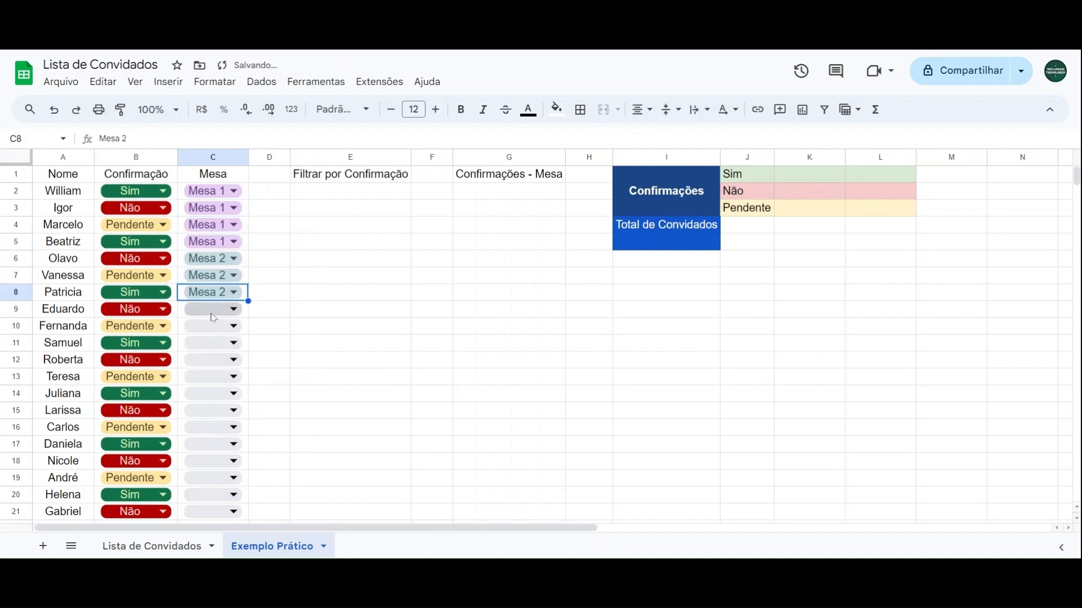
pyautogui.click(213, 311)
pyautogui.click(214, 353)
# Step: Assign Mesa 3 to the remaining guests in C10:C21
pyautogui.click(213, 329)
pyautogui.click(214, 391)
pyautogui.click(214, 344)
pyautogui.click(215, 408)
pyautogui.scroll(-1, 220, 304)
pyautogui.click(215, 290)
pyautogui.click(214, 355)
pyautogui.click(214, 306)
pyautogui.click(215, 371)
pyautogui.click(214, 323)
pyautogui.click(214, 389)
pyautogui.click(214, 341)
pyautogui.click(214, 405)
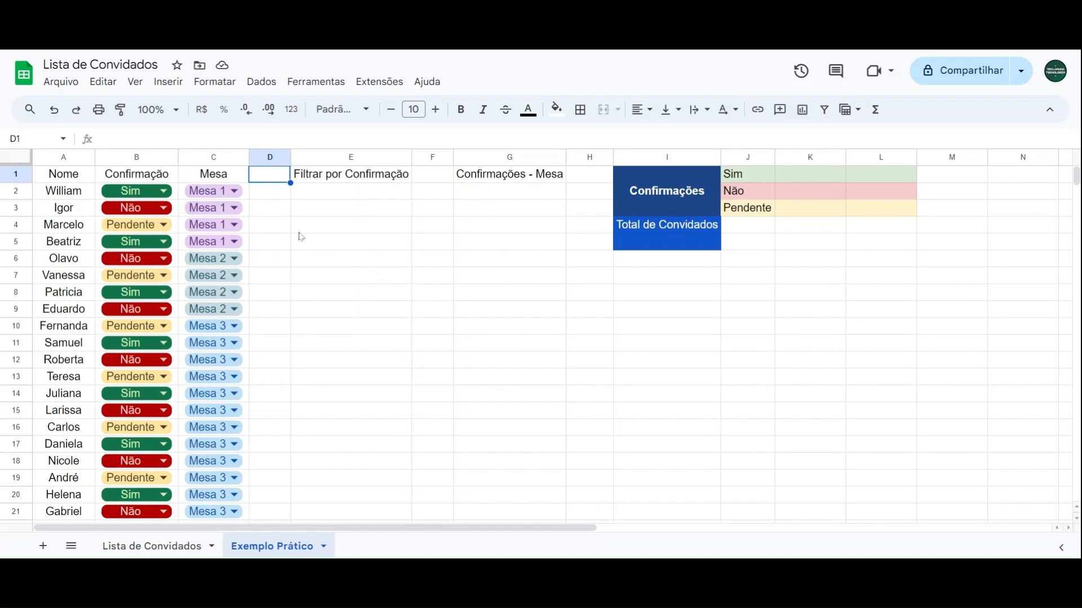
# Step: Add two more guest names below the list in A22 and A23
pyautogui.scroll(-3, 304, 241)
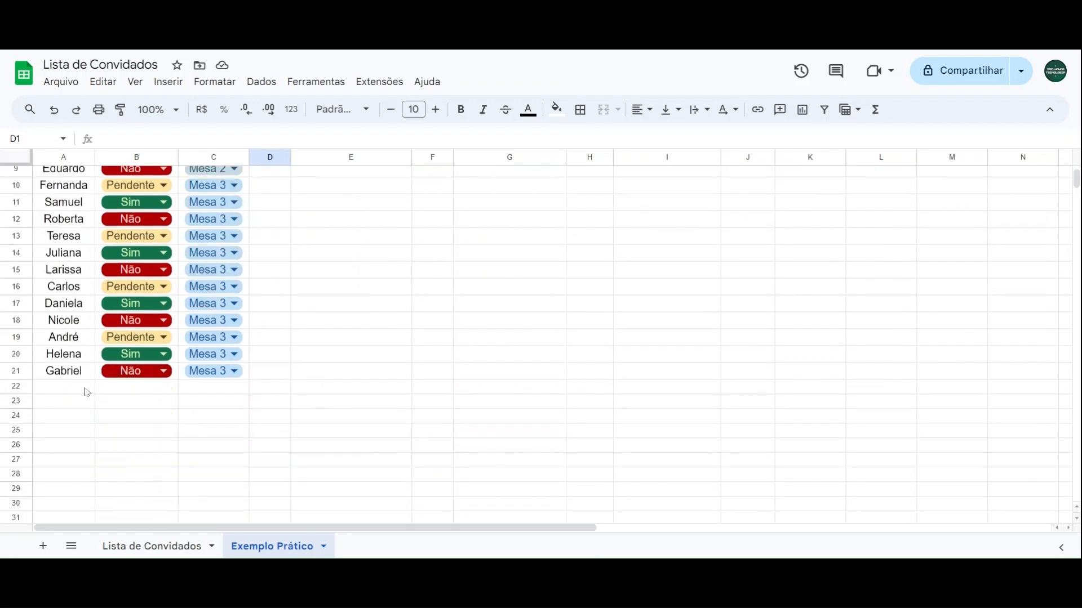
pyautogui.click(86, 388)
pyautogui.write('João')
pyautogui.press('Return')
pyautogui.write('Pietra')
pyautogui.press('Return')
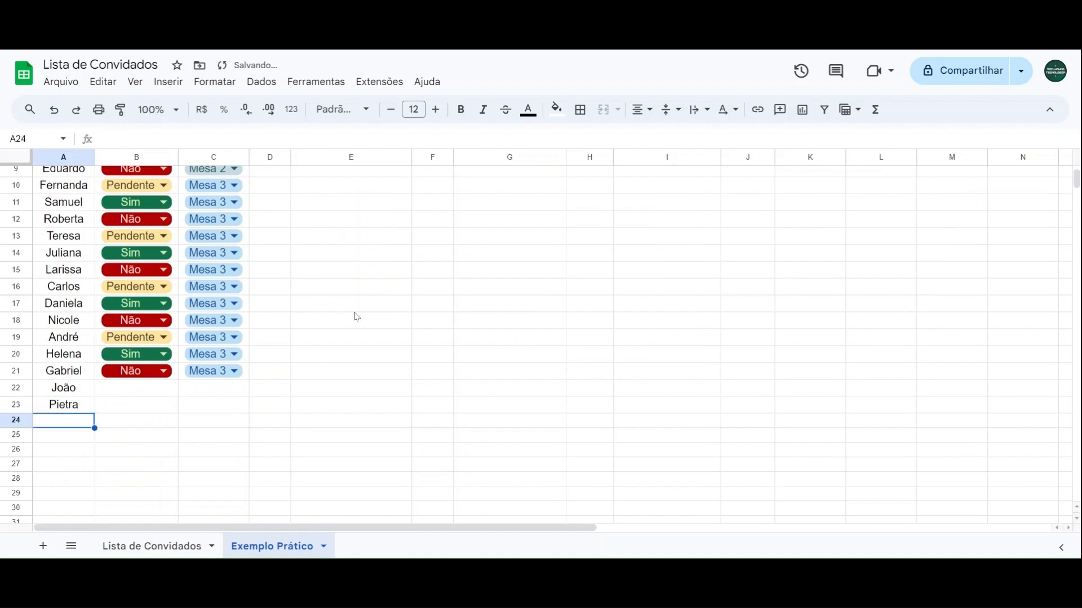
# Step: Check the Confirmação and Mesa cells of the two added guests in rows 22 and 23 for dropdowns
pyautogui.click(126, 394)
pyautogui.click(192, 395)
pyautogui.click(107, 410)
pyautogui.click(198, 409)
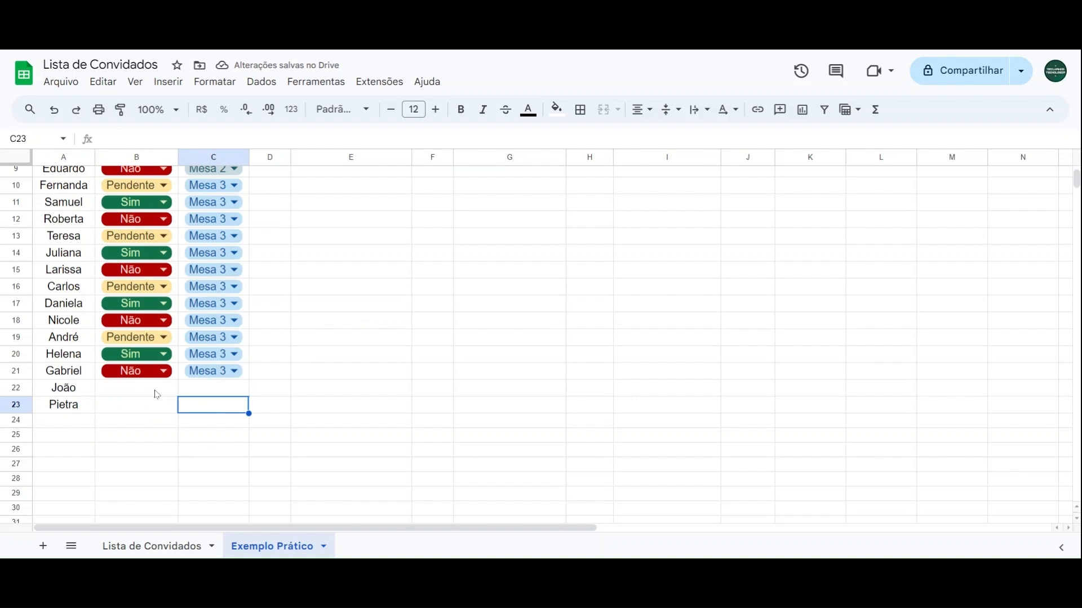
pyautogui.click(150, 393)
pyautogui.click(194, 406)
pyautogui.click(170, 409)
pyautogui.click(162, 393)
pyautogui.click(264, 395)
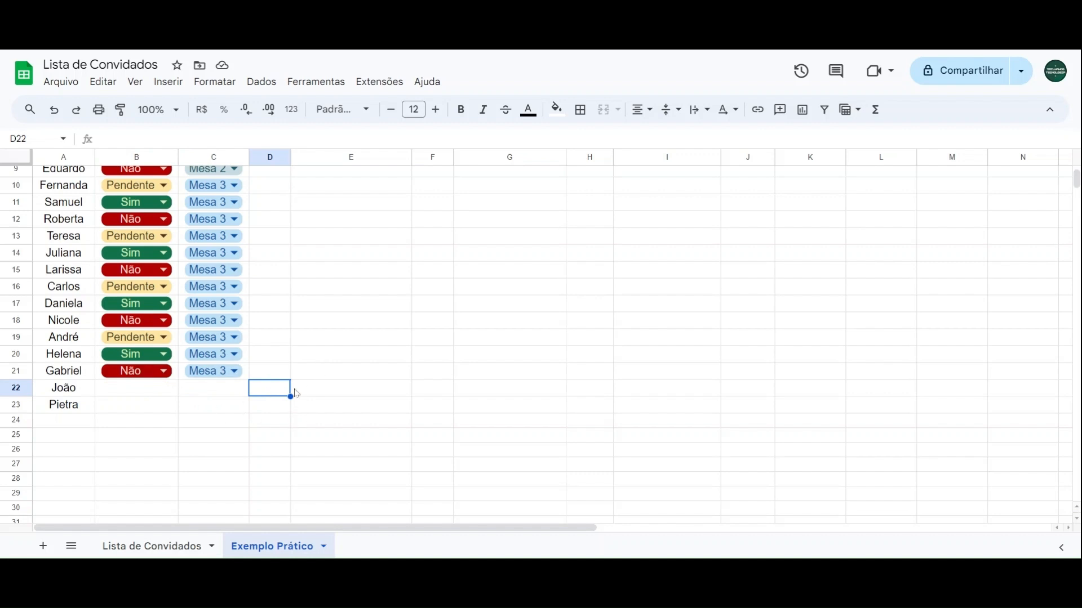
# Step: Extend the Confirmação dropdown's data validation rule to the range B2:B23 and save it
pyautogui.click(261, 81)
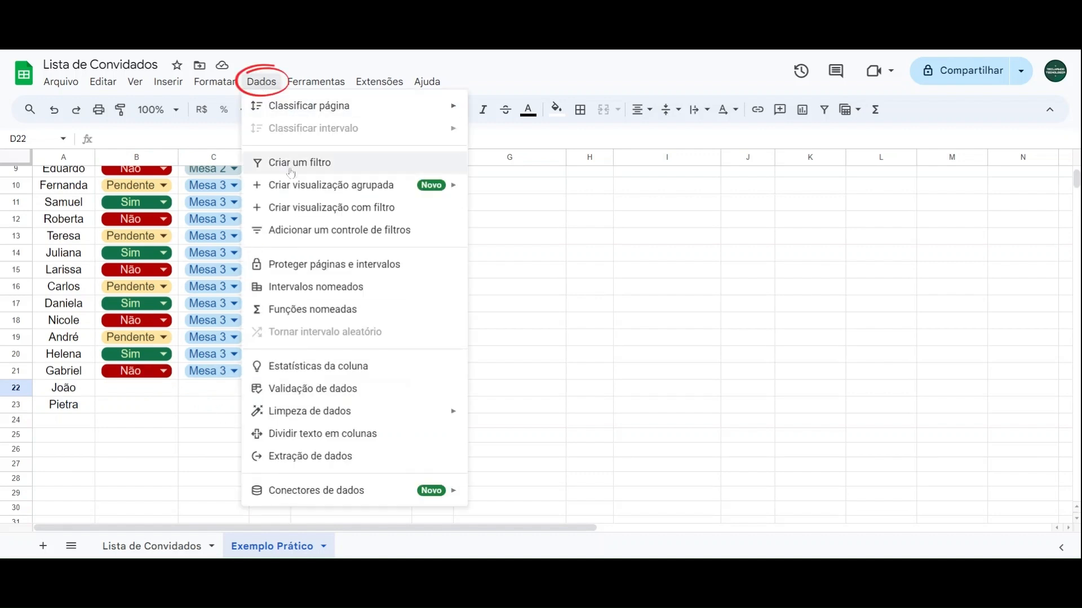
pyautogui.click(307, 396)
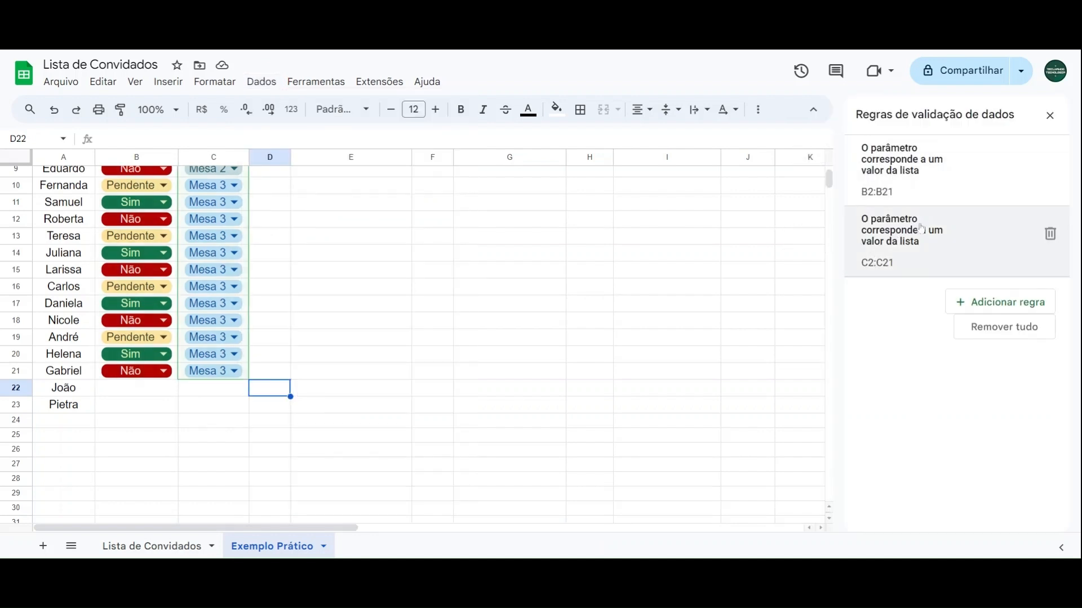
pyautogui.click(925, 192)
pyautogui.moveTo(971, 178); pyautogui.dragTo(942, 192)
pyautogui.click(984, 179)
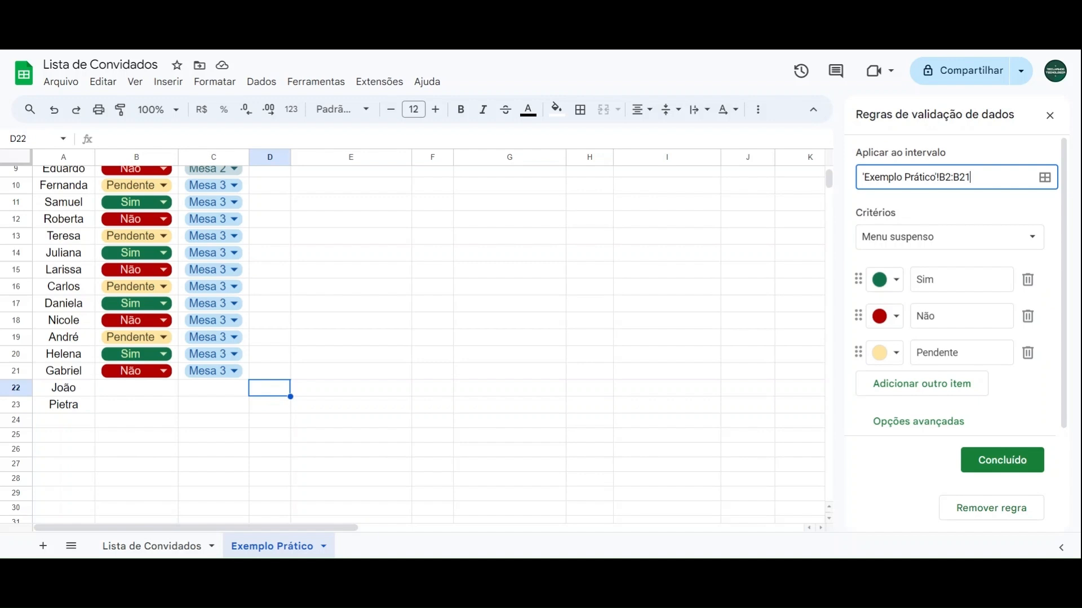
pyautogui.scroll(3, 327, 327)
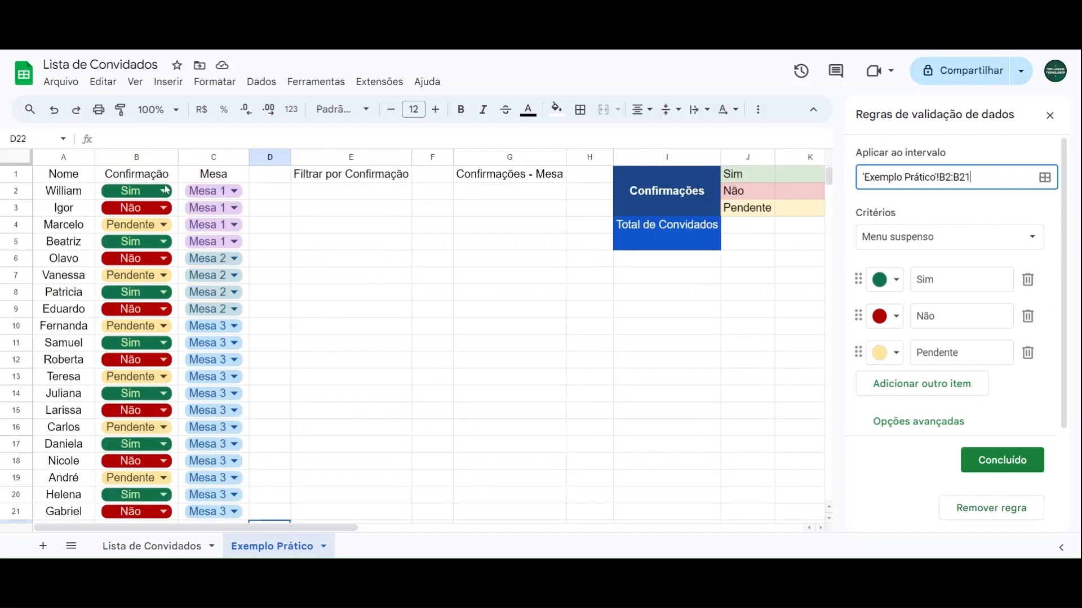
pyautogui.scroll(-4, 136, 197)
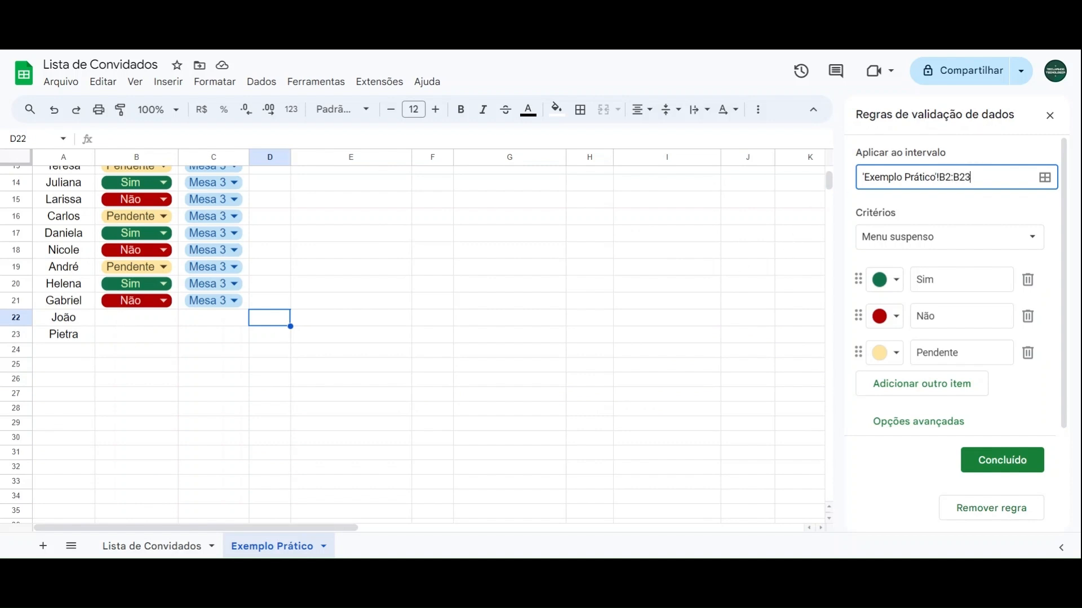
pyautogui.click(1008, 461)
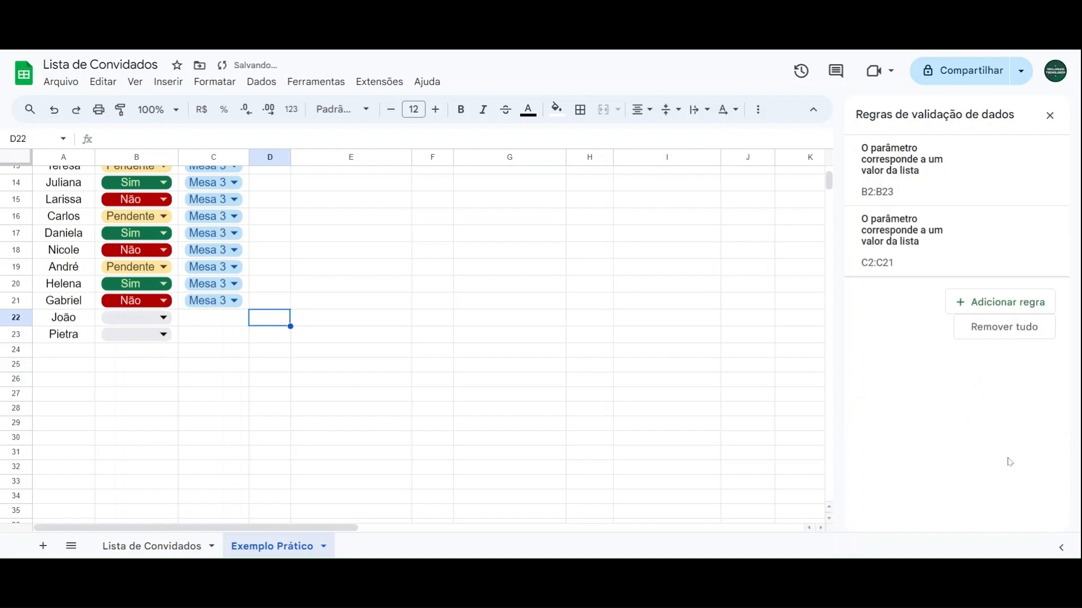
# Step: Extend the Mesa dropdown's data validation rule to the range C2:C23, save it and close the validation rules
pyautogui.click(892, 251)
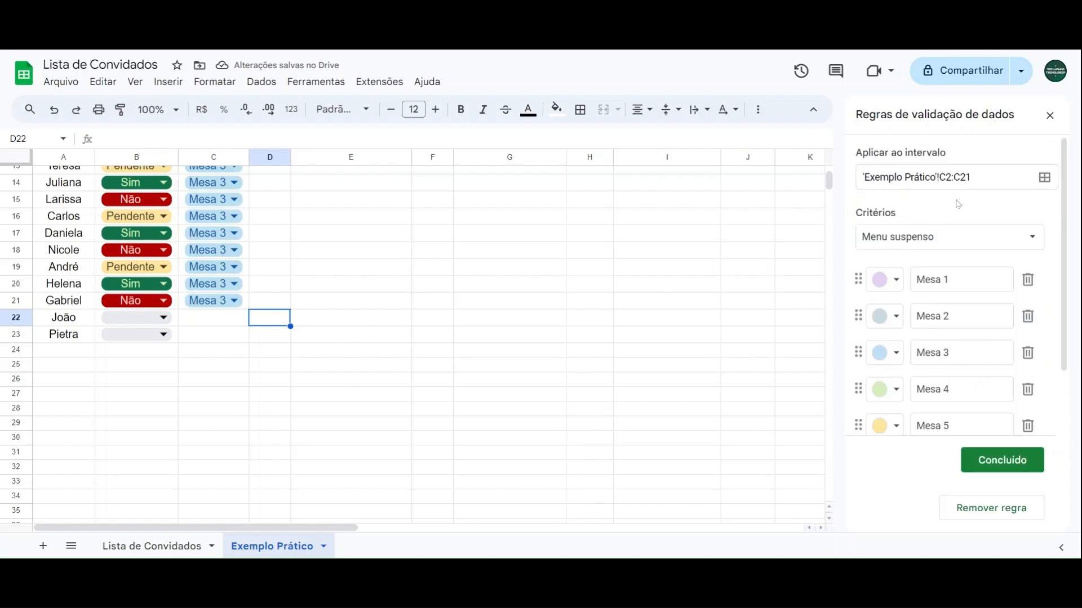
pyautogui.press('BackSpace')
pyautogui.write('3')
pyautogui.click(1002, 462)
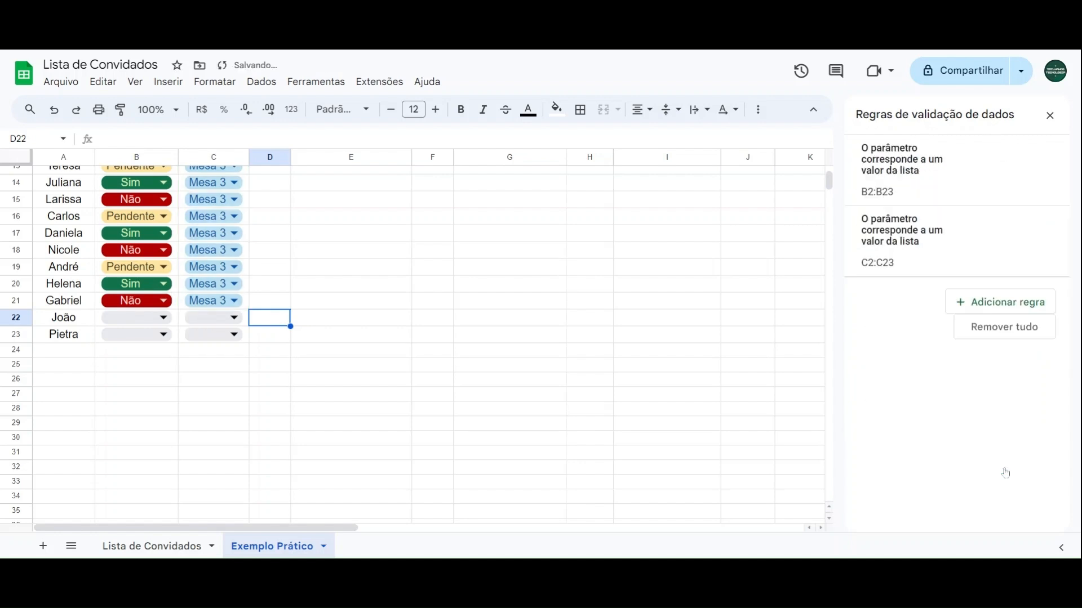
pyautogui.click(1048, 116)
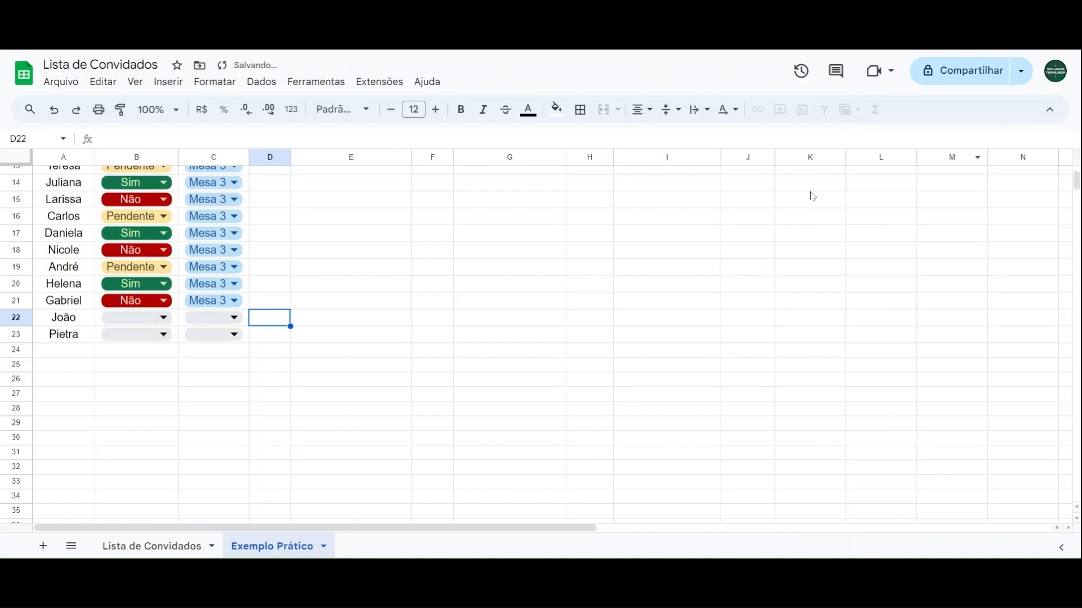
pyautogui.click(265, 186)
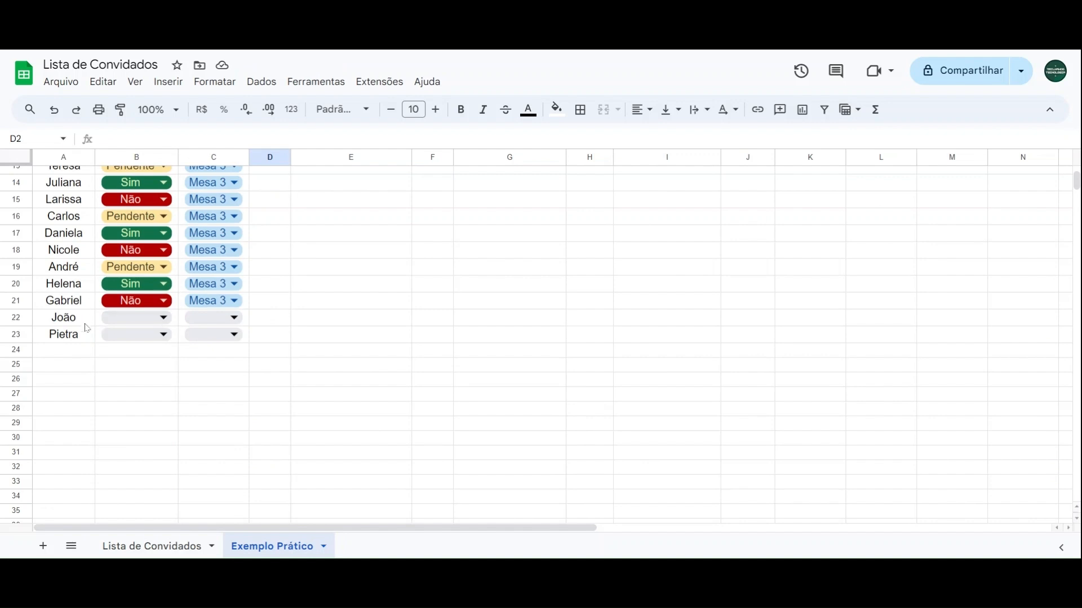
# Step: Fill in the two added guests: Sim and Mesa 1 in row 22, Não and Mesa 2 in row 23
pyautogui.click(130, 318)
pyautogui.click(115, 338)
pyautogui.click(136, 335)
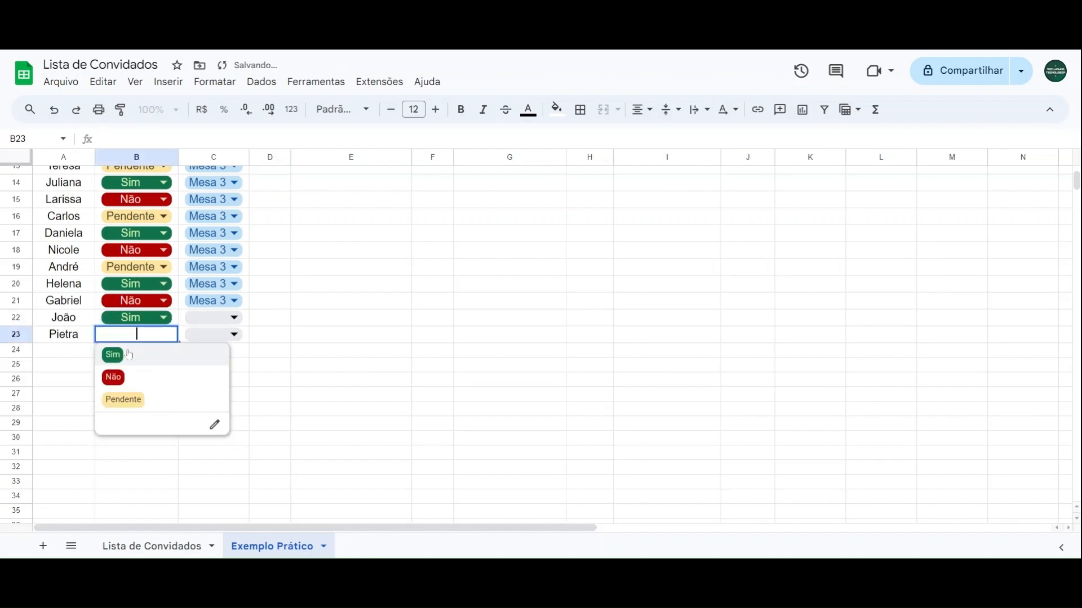
pyautogui.click(129, 383)
pyautogui.click(217, 318)
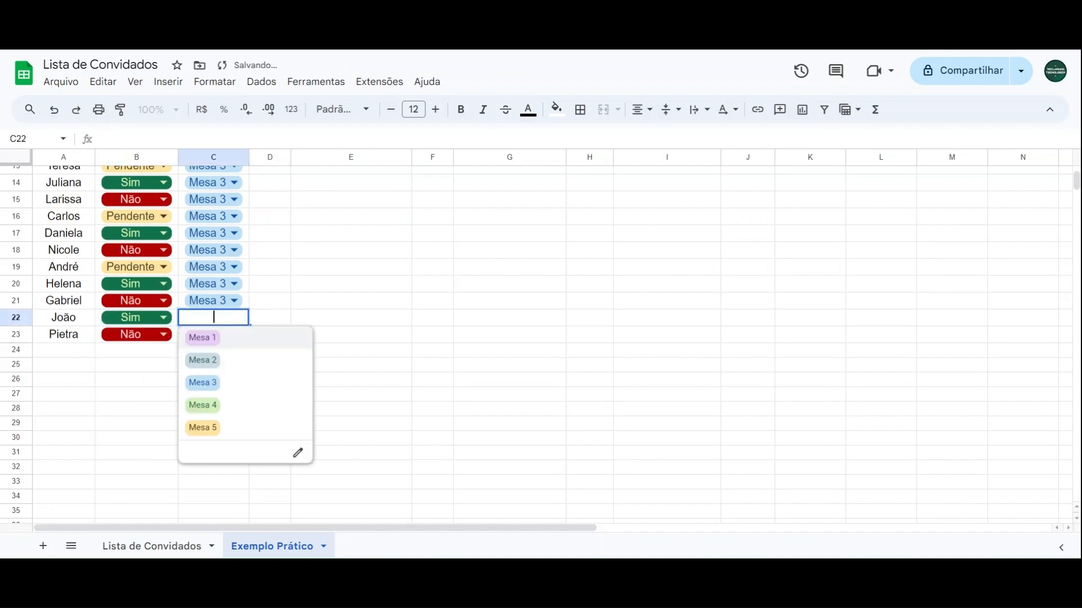
pyautogui.click(220, 346)
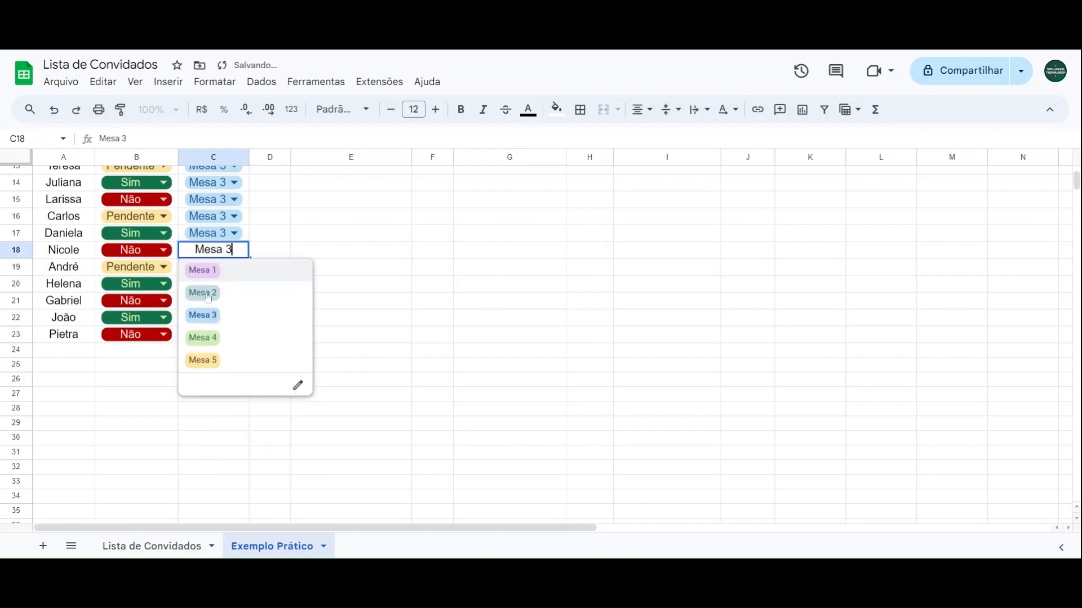
# Step: Change the table assignment in C18 to Mesa 4 and in C14 to Mesa 5
pyautogui.click(204, 338)
pyautogui.scroll(2, 214, 293)
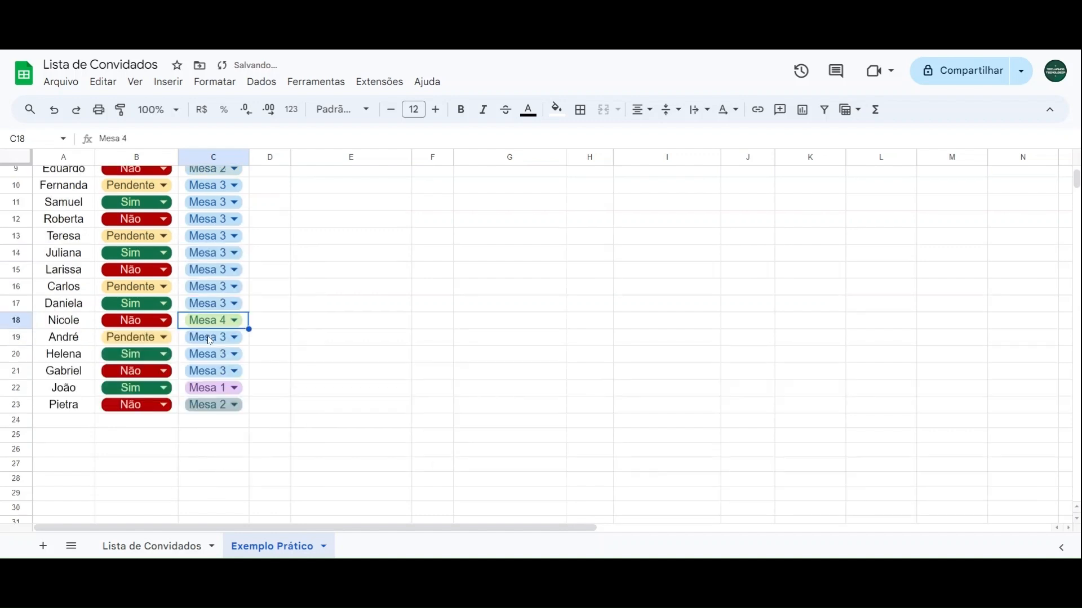
pyautogui.click(220, 255)
pyautogui.click(204, 363)
pyautogui.click(287, 254)
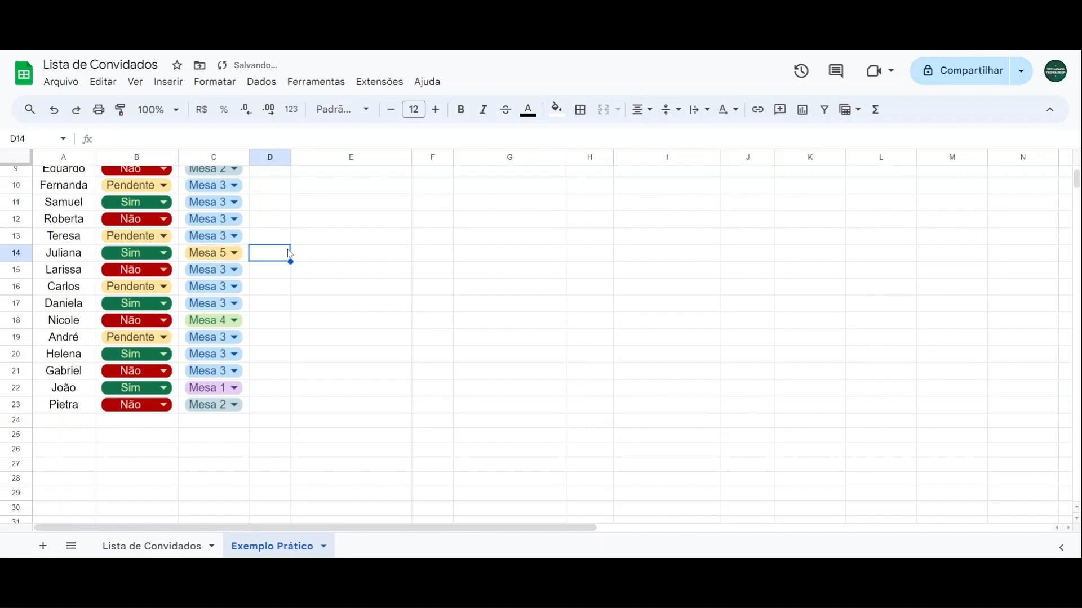
pyautogui.scroll(4, 278, 197)
pyautogui.click(276, 174)
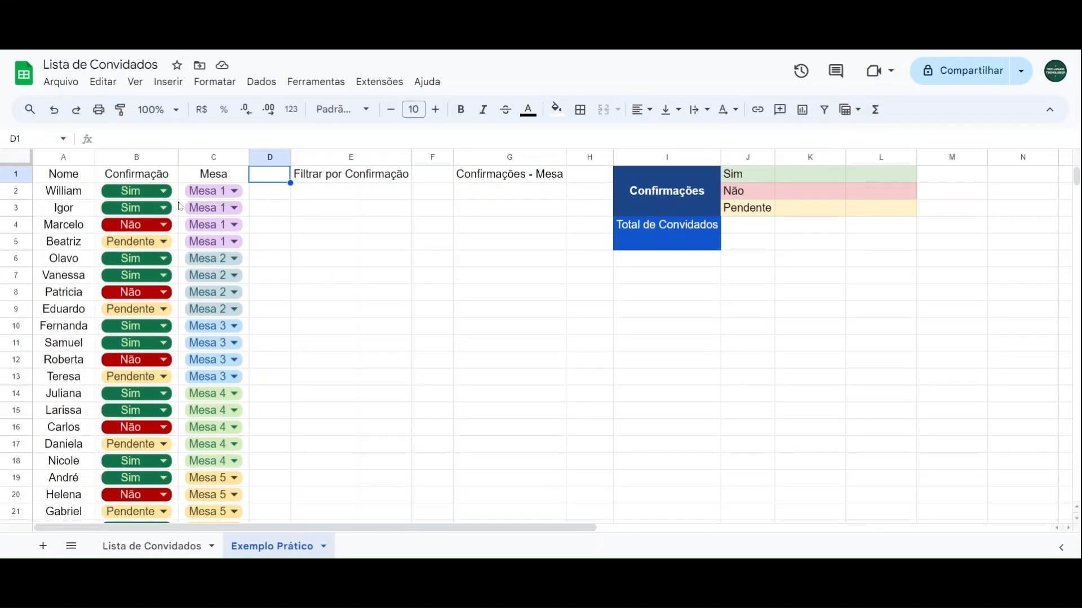
# Step: Try the Não and Pendente options in the confirmation dropdown of B2, and set it back to Sim
pyautogui.click(160, 191)
pyautogui.click(112, 235)
pyautogui.click(158, 193)
pyautogui.click(133, 255)
pyautogui.click(157, 193)
pyautogui.click(141, 217)
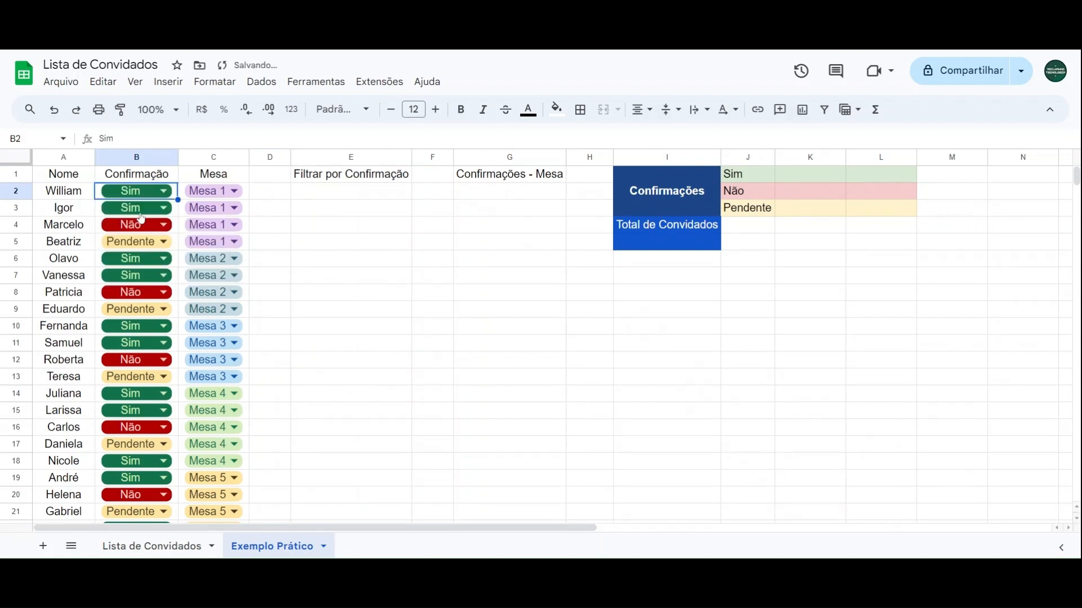
pyautogui.click(263, 182)
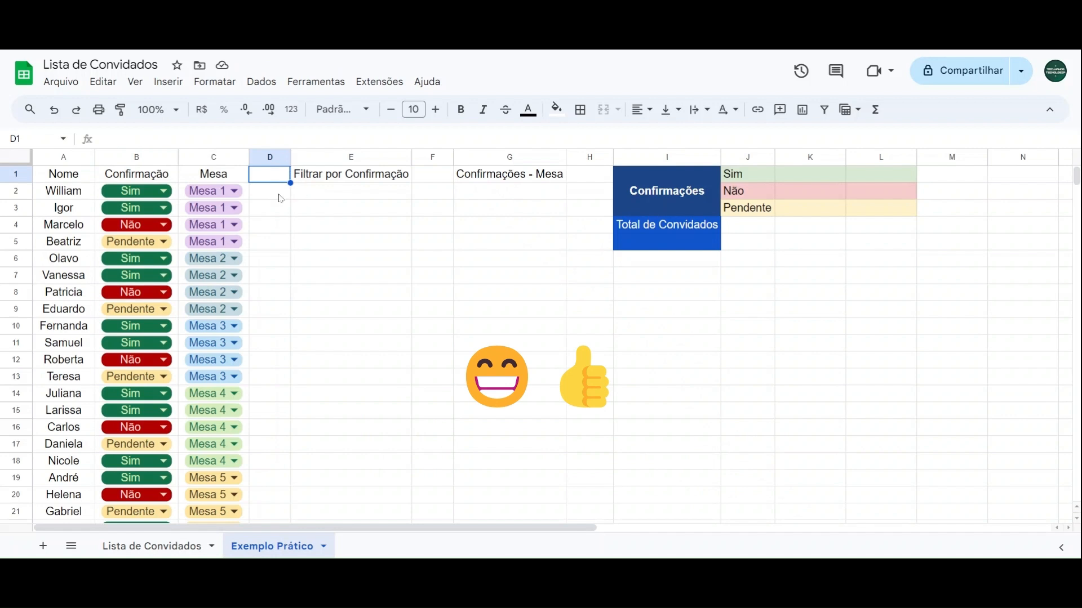
pyautogui.click(338, 196)
pyautogui.click(514, 199)
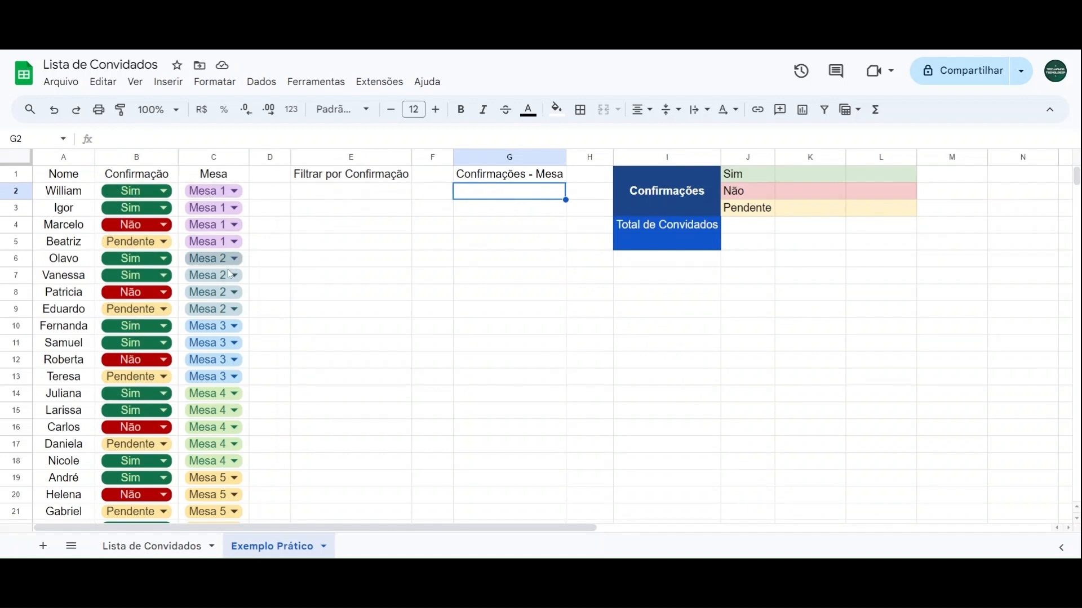
pyautogui.click(339, 197)
pyautogui.click(479, 198)
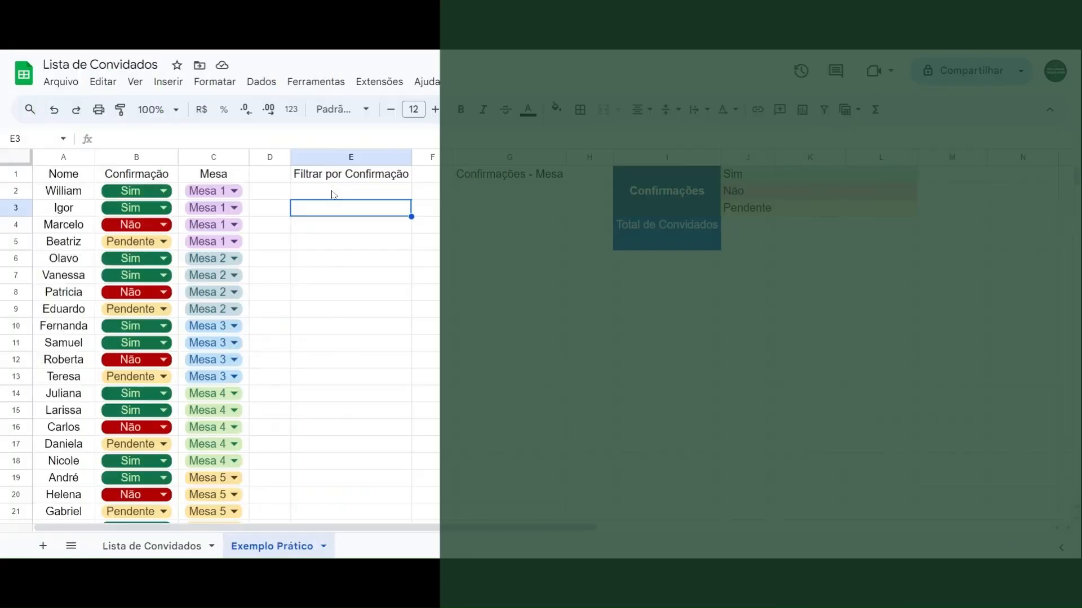
# Step: Insert a dropdown list in E2 under Filtrar por Confirmação with the options Sim, Não and Pendente
pyautogui.click(336, 193)
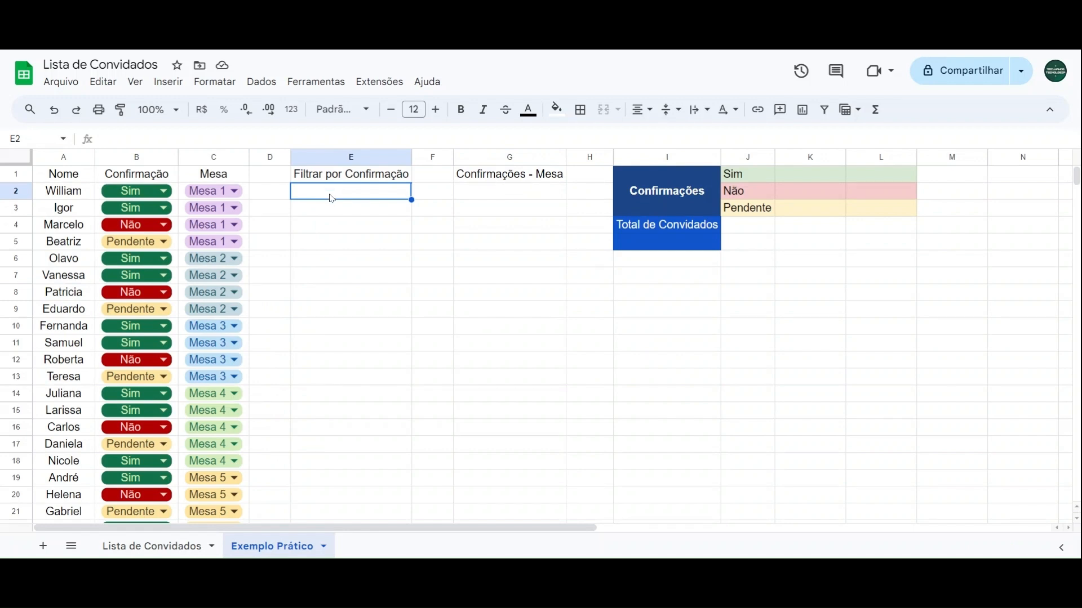
pyautogui.click(168, 82)
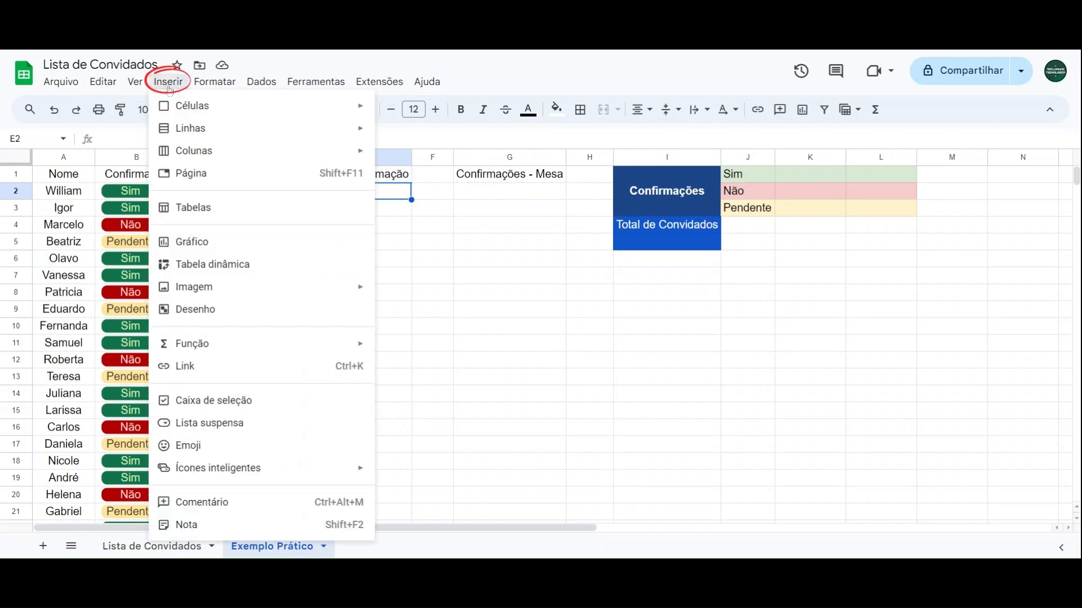
pyautogui.click(205, 433)
pyautogui.moveTo(953, 280); pyautogui.dragTo(911, 283)
pyautogui.write('Sim')
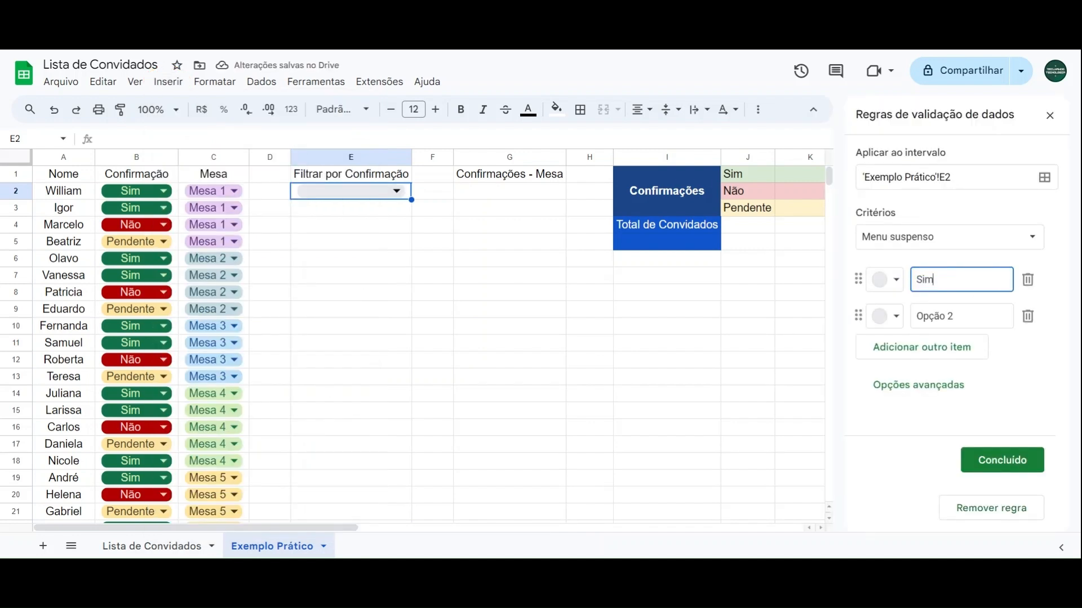
pyautogui.press('Return')
pyautogui.write('N')
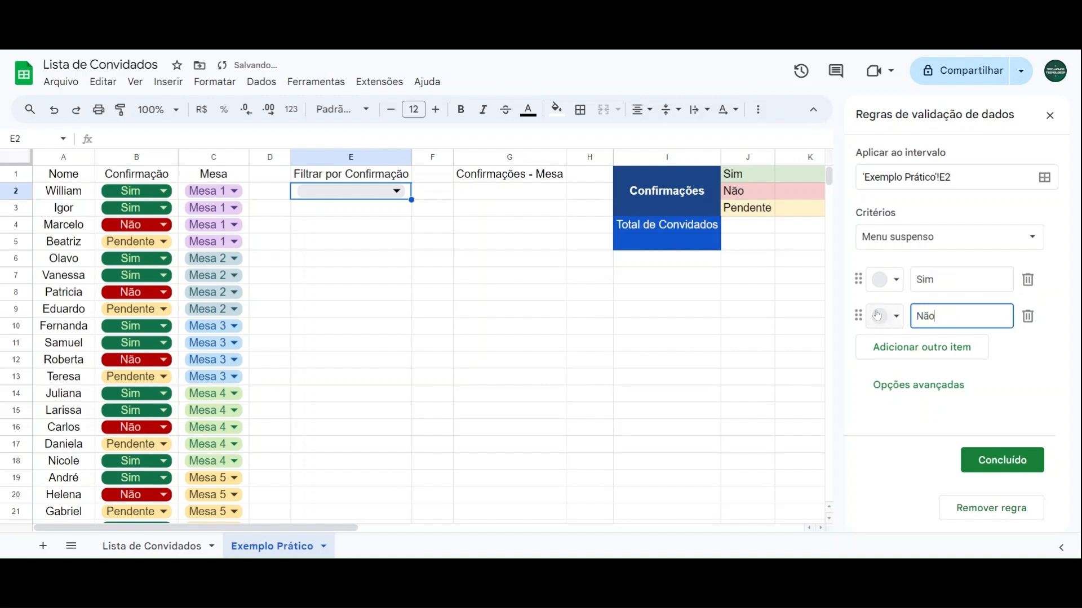
pyautogui.write('ão')
pyautogui.click(923, 348)
pyautogui.write('Pendente')
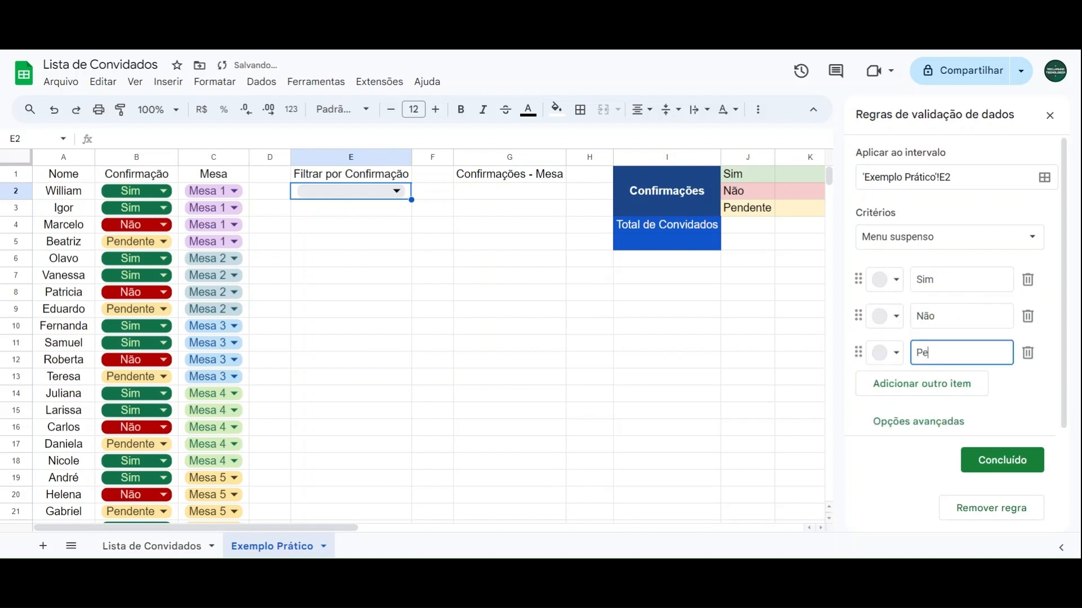
# Step: Colour the E2 dropdown options dark green for Sim, red for Não and light yellow for Pendente, and save the rule
pyautogui.click(893, 285)
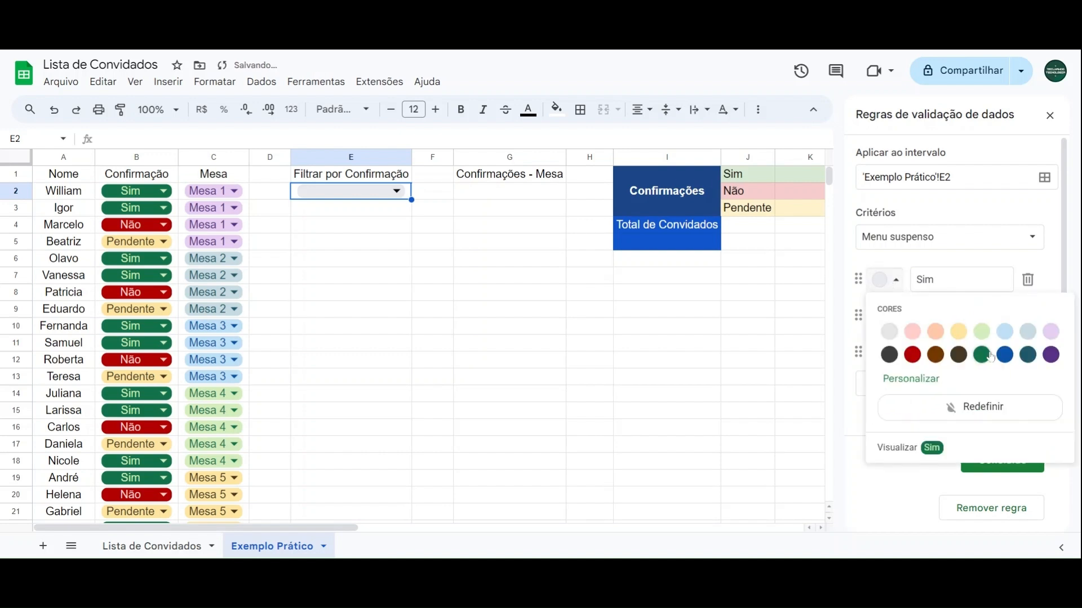
pyautogui.click(981, 354)
pyautogui.click(889, 317)
pyautogui.click(912, 391)
pyautogui.click(887, 353)
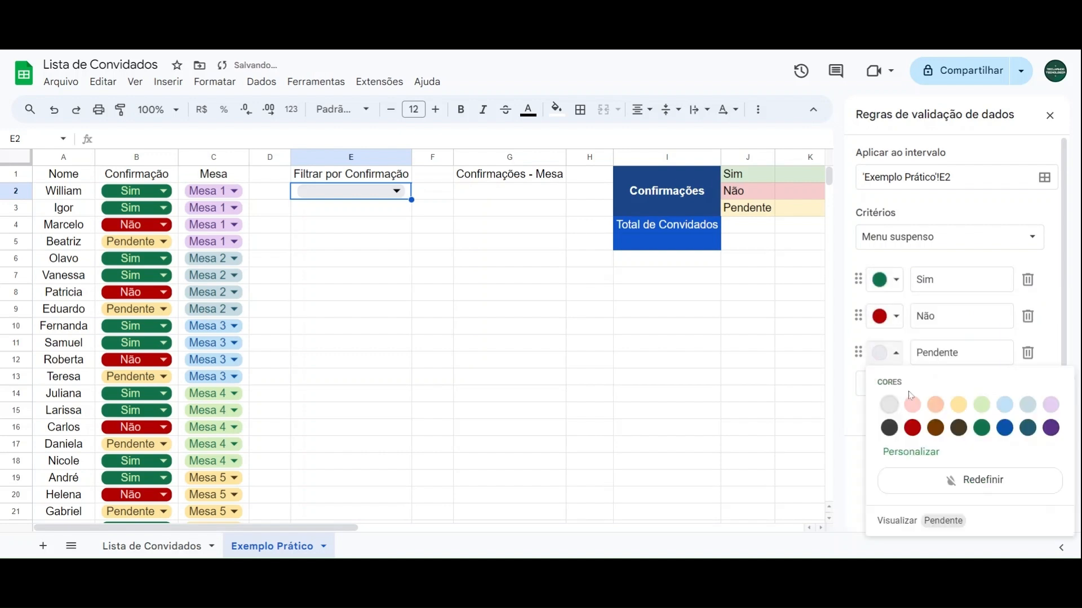
pyautogui.click(958, 404)
pyautogui.click(995, 460)
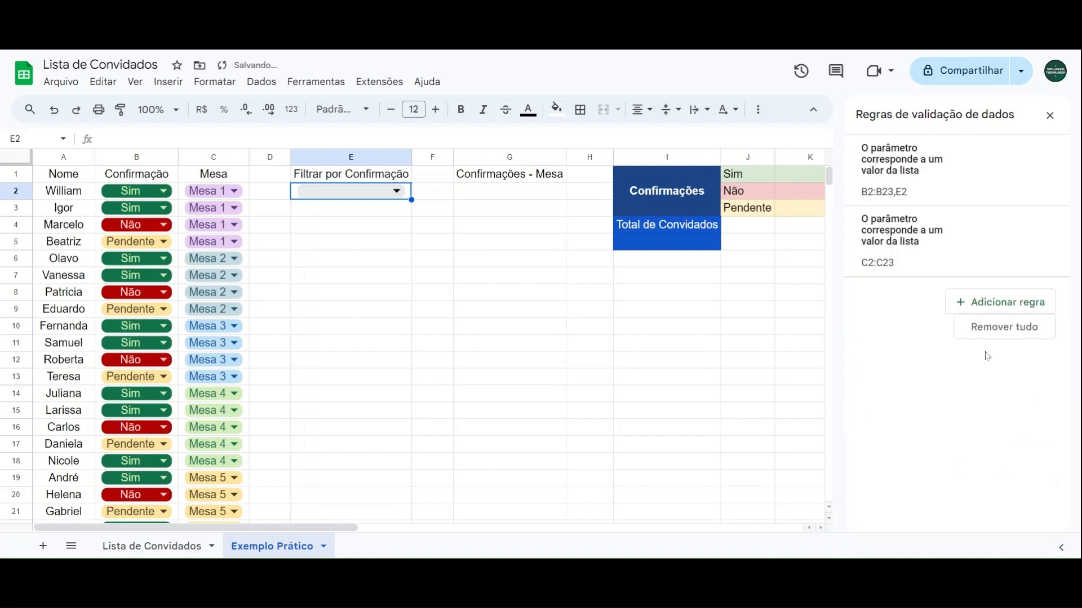
pyautogui.click(1050, 114)
# Step: Insert a dropdown list in G2 under Confirmações - Mesa with the options Mesa 1 through Mesa 5
pyautogui.click(524, 193)
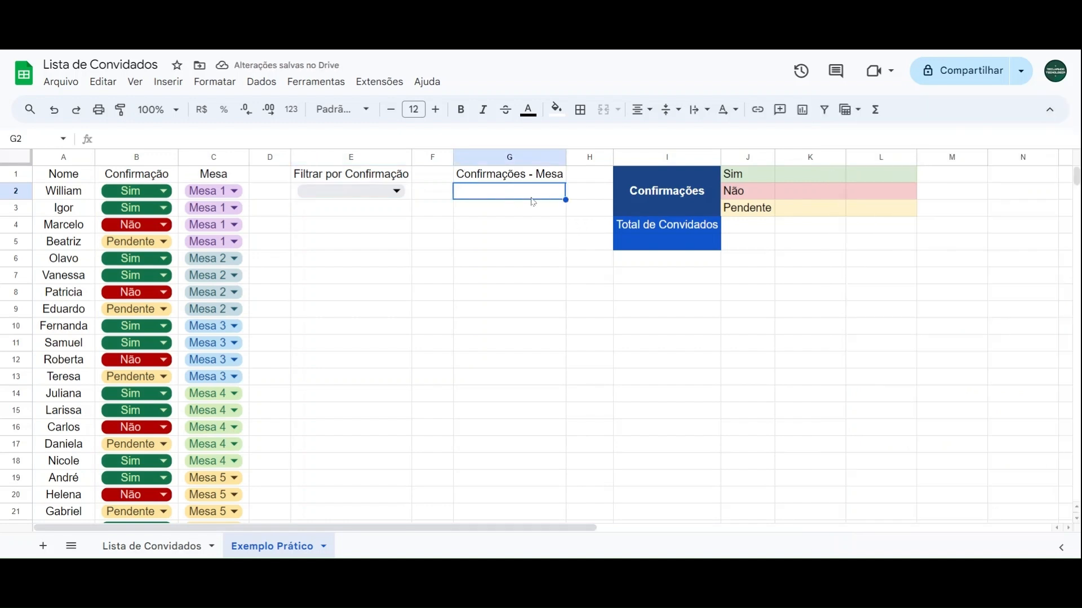
pyautogui.click(168, 82)
pyautogui.click(225, 421)
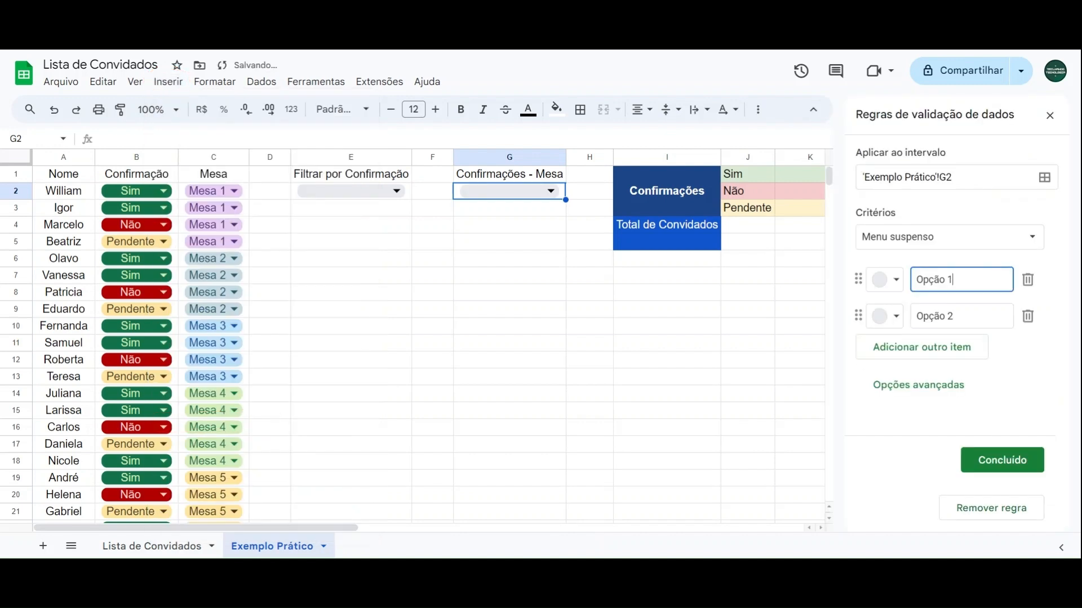
pyautogui.write('Mesa 1')
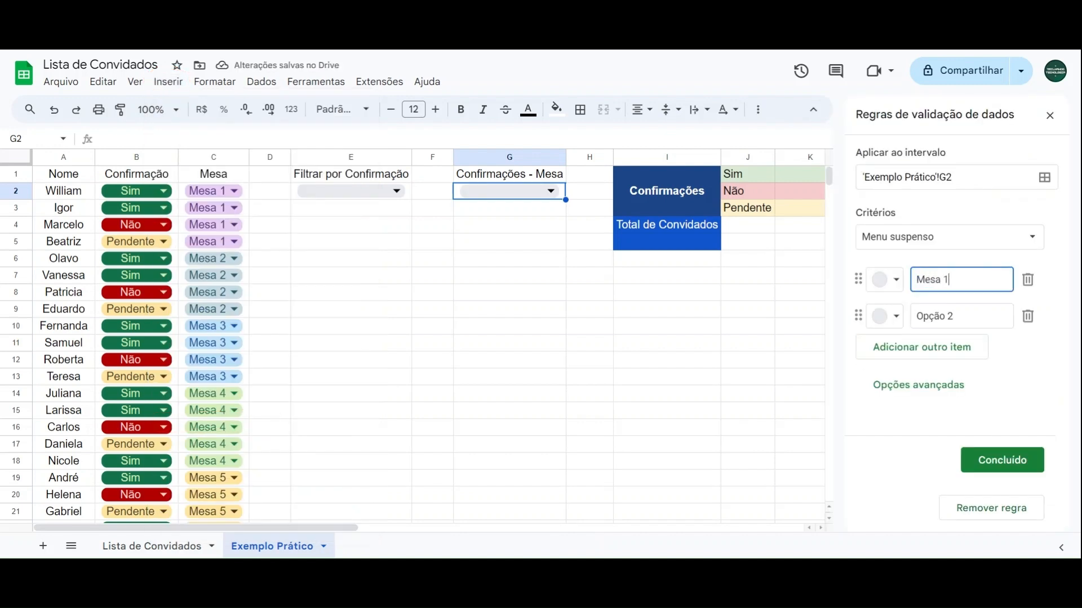
pyautogui.press('Tab')
pyautogui.write('Mes')
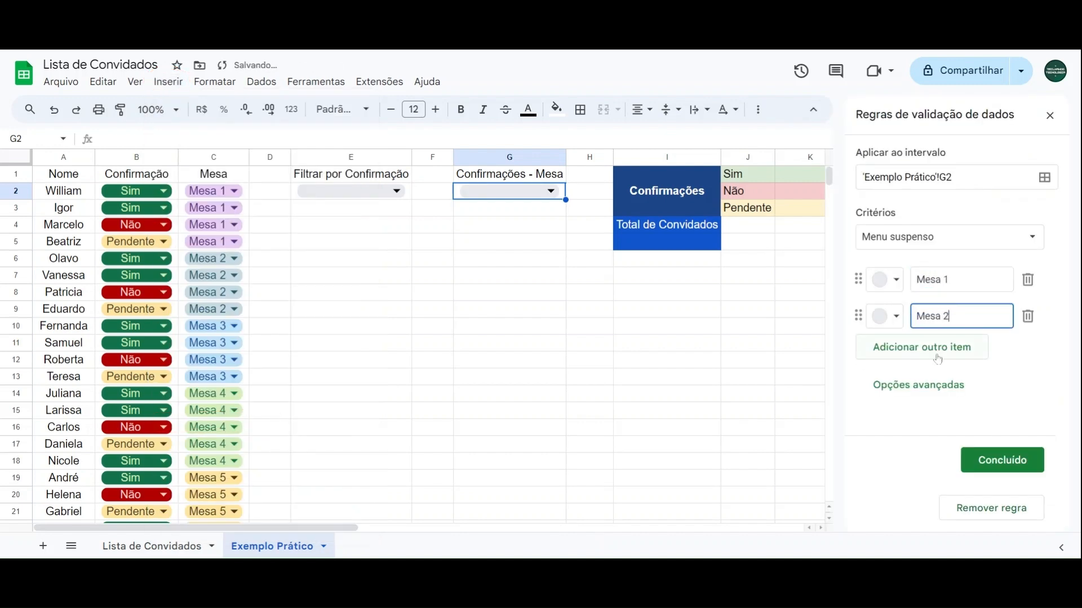
pyautogui.click(935, 353)
pyautogui.write('Mesa 3')
pyautogui.press('Return')
pyautogui.write('Mesa 4')
pyautogui.press('Return')
pyautogui.write('Mesa 5')
# Step: Colour the G2 options Mesa 1 to Mesa 5 light purple, grey-blue, light blue, light green and light yellow, and save the rule
pyautogui.click(891, 278)
pyautogui.click(1050, 329)
pyautogui.click(893, 314)
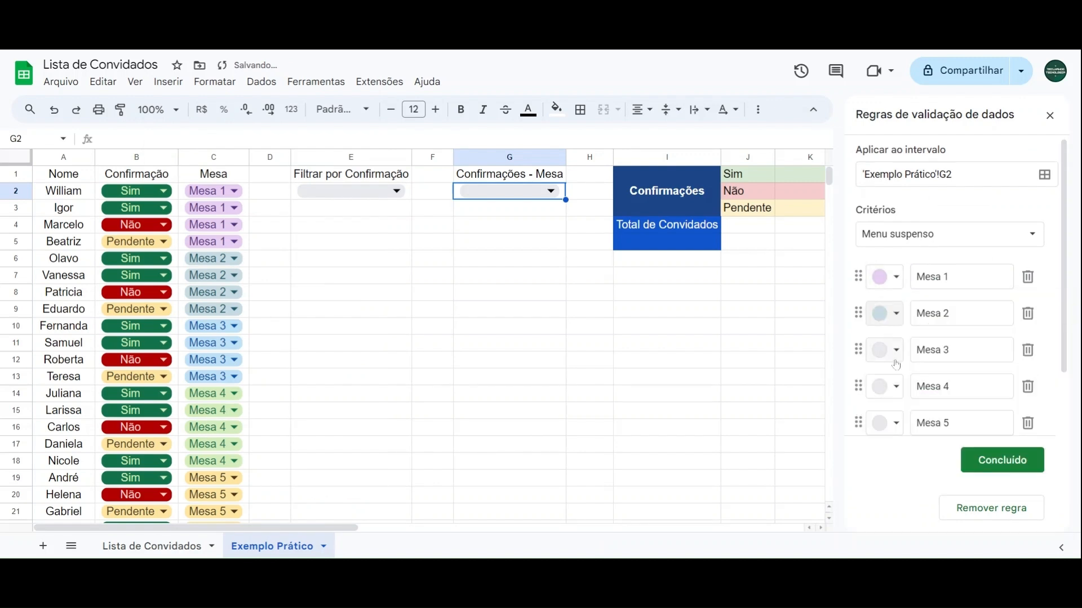
pyautogui.click(971, 471)
pyautogui.click(1050, 114)
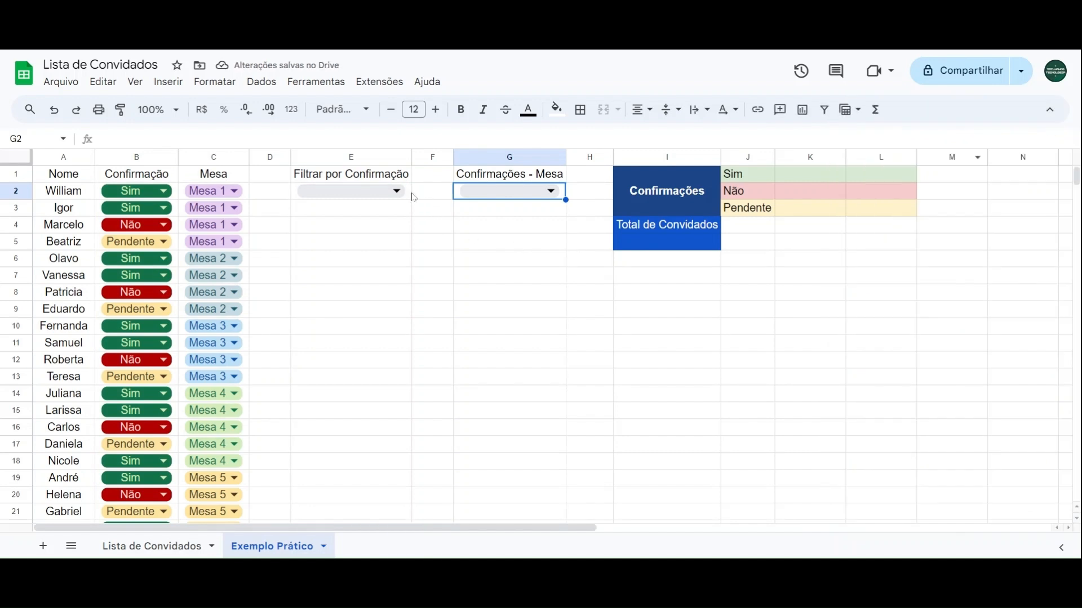
# Step: Select Sim in the confirmation filter E2 and Mesa 2 in the table filter G2
pyautogui.click(396, 191)
pyautogui.click(310, 210)
pyautogui.click(470, 195)
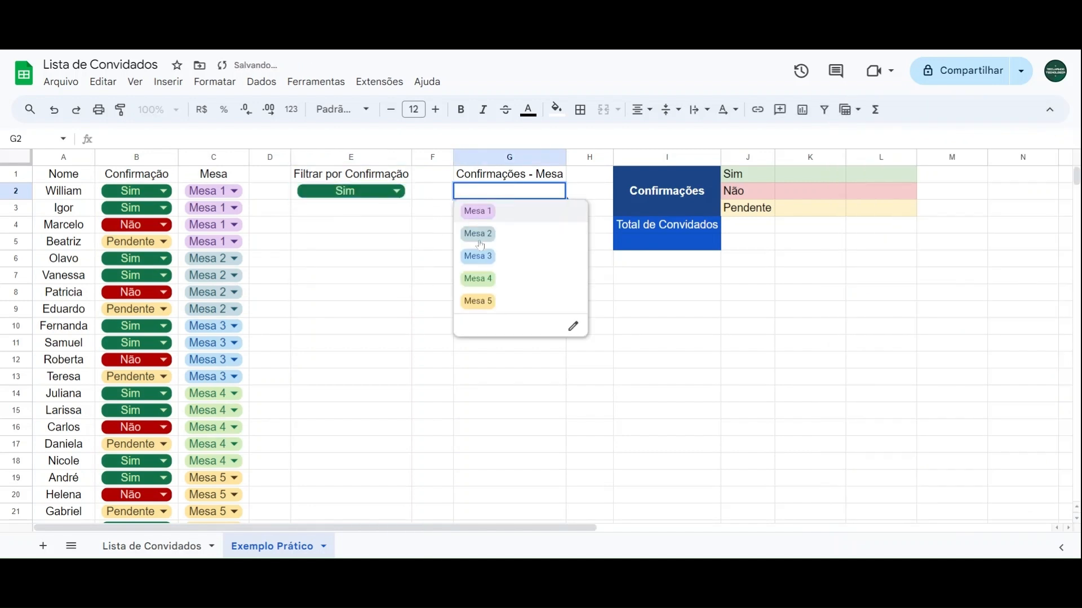
pyautogui.click(480, 242)
# Step: Examine the empty result area below E2 and the guests' confirmation values in B2:B23
pyautogui.click(352, 217)
pyautogui.moveTo(363, 215); pyautogui.dragTo(345, 421)
pyautogui.click(344, 293)
pyautogui.click(342, 210)
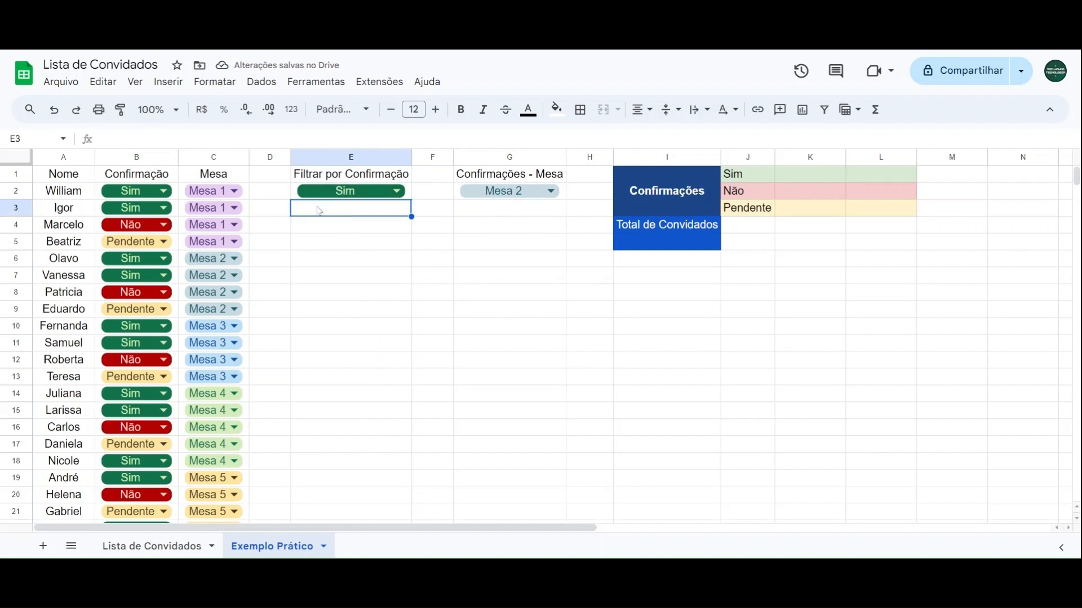
pyautogui.click(177, 194)
pyautogui.moveTo(178, 201); pyautogui.dragTo(169, 406)
pyautogui.scroll(-2, 172, 259)
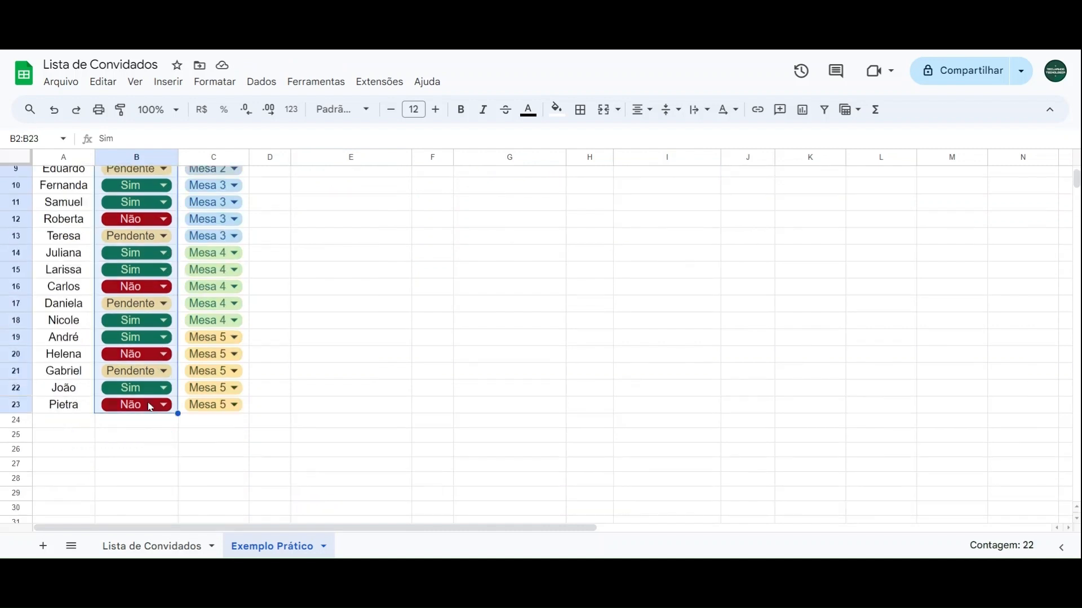
pyautogui.scroll(3, 147, 293)
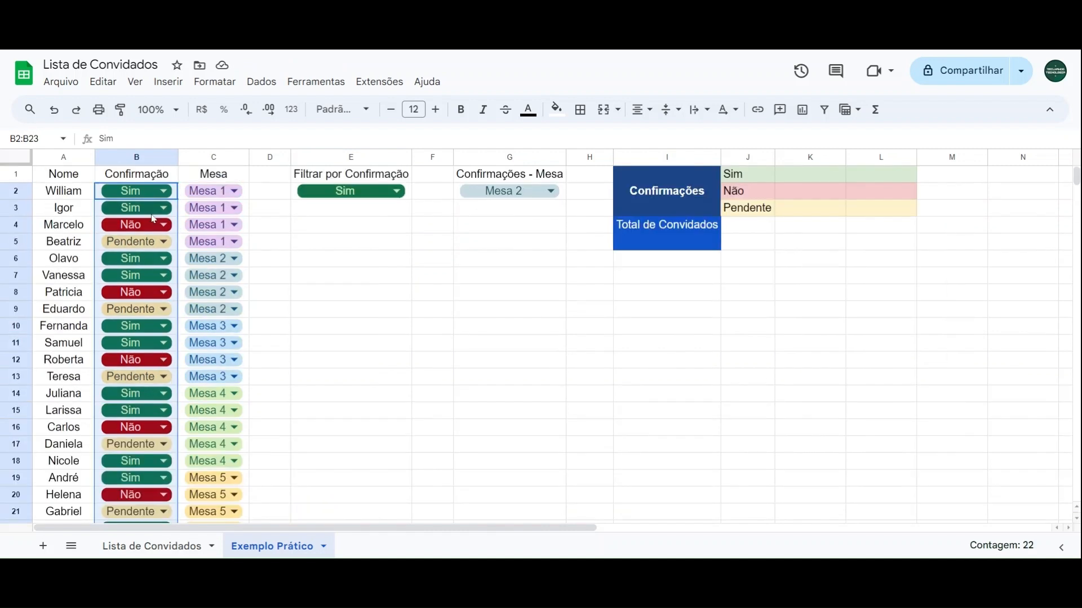
# Step: Try the Não and Pendente options in the E2 confirmation filter, and set it back to Sim
pyautogui.click(346, 195)
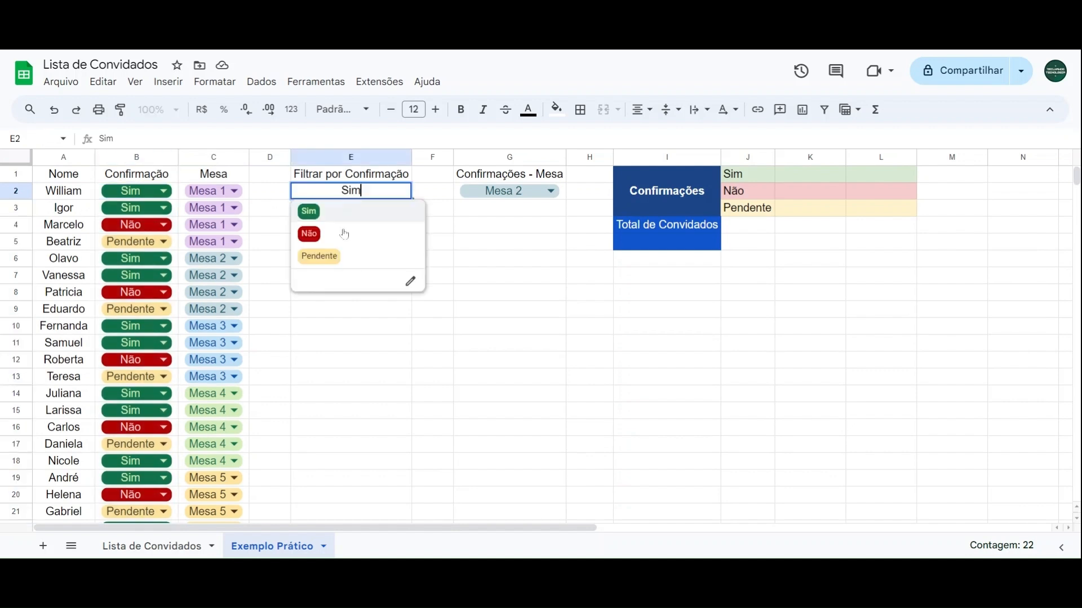
pyautogui.click(334, 237)
pyautogui.click(340, 193)
pyautogui.click(342, 257)
pyautogui.click(345, 197)
pyautogui.click(340, 214)
# Step: Review the guest names in A2:A23 and select cell E3 below the confirmation filter
pyautogui.moveTo(70, 194); pyautogui.dragTo(57, 402)
pyautogui.scroll(3, 56, 401)
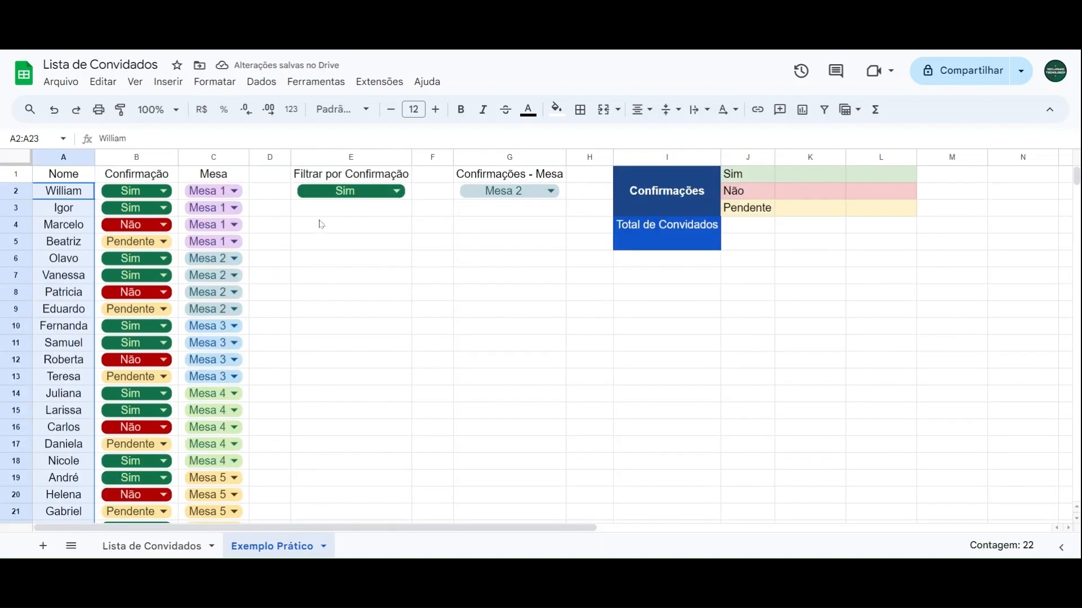
pyautogui.click(349, 209)
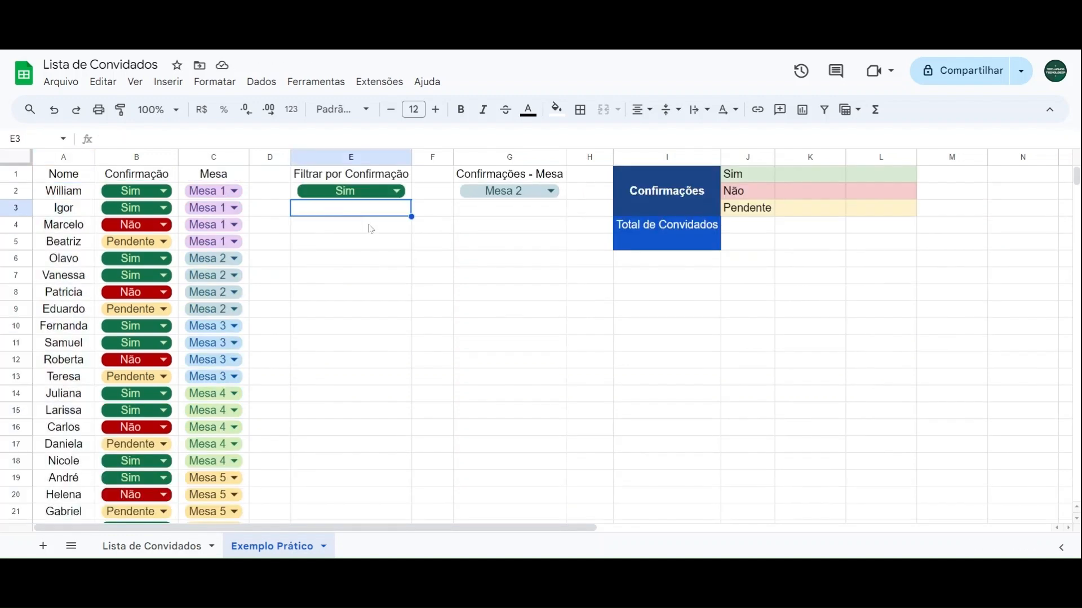
# Step: Start a QUERY formula in E3 with the open-ended range A2:B as its data argument
pyautogui.write('=query')
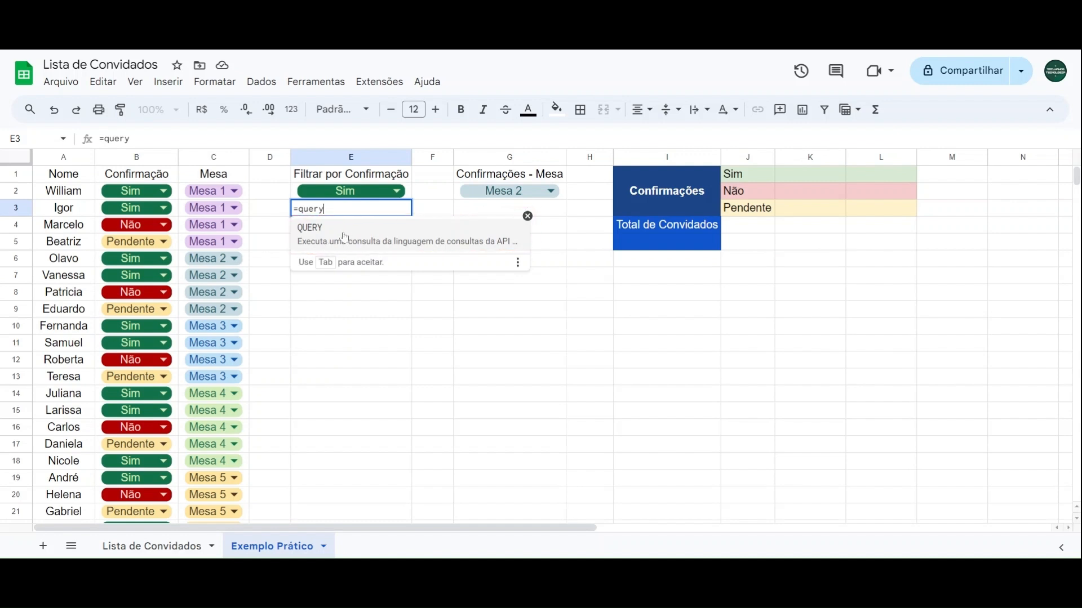
pyautogui.click(345, 238)
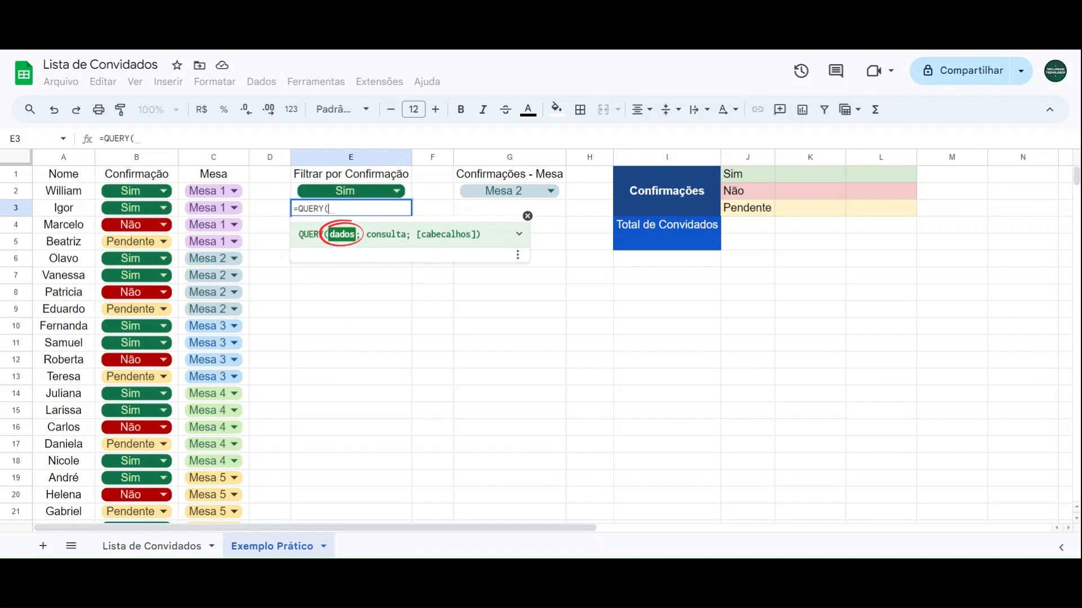
pyautogui.moveTo(76, 199); pyautogui.dragTo(109, 411)
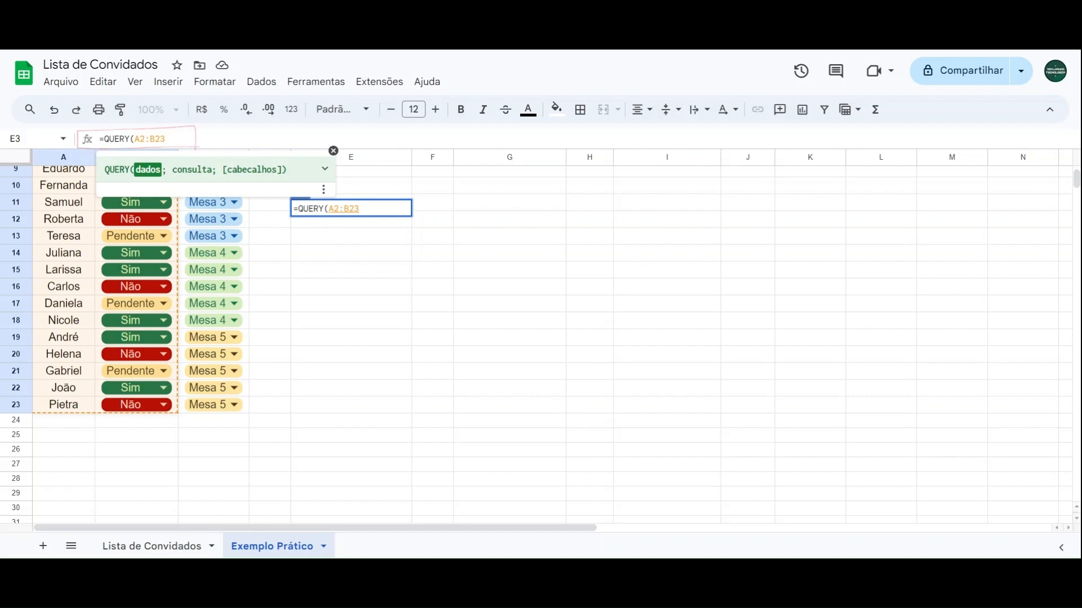
pyautogui.press('BackSpace')
pyautogui.press('BackSpace')
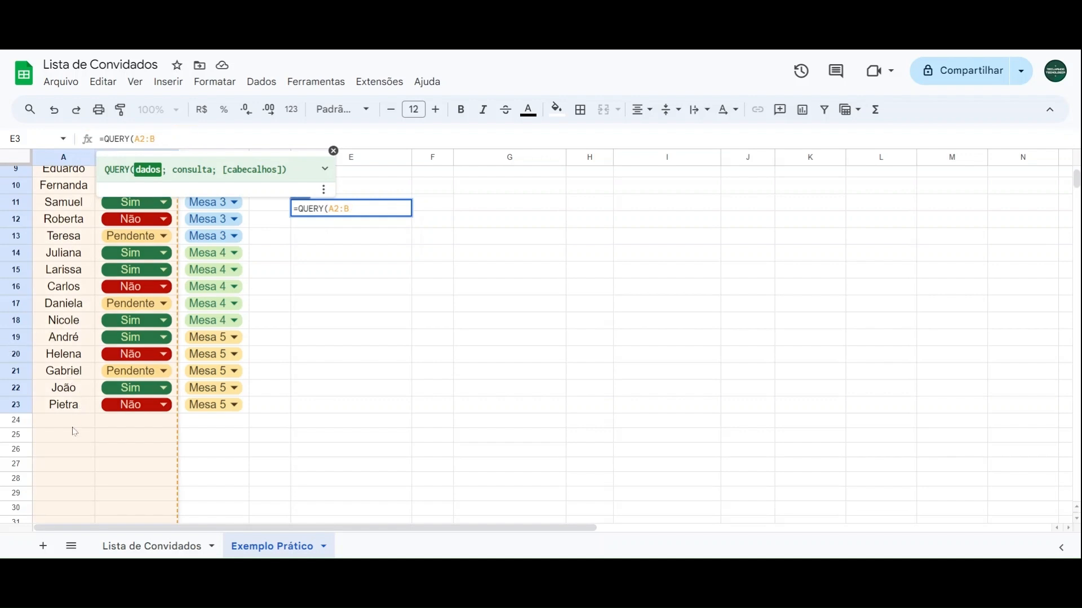
pyautogui.scroll(-9, 75, 432)
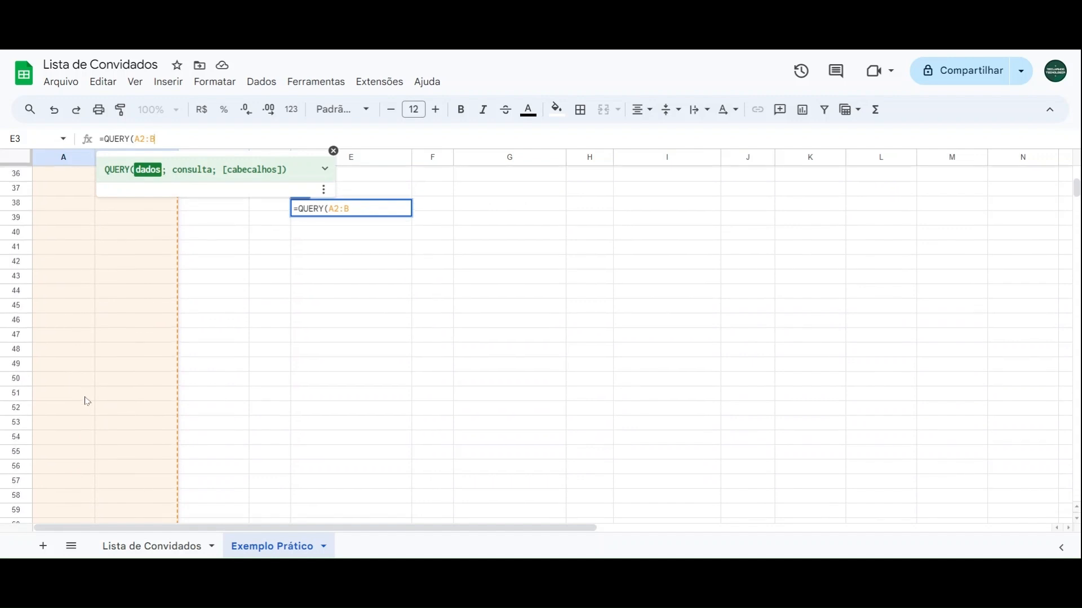
pyautogui.scroll(12, 87, 401)
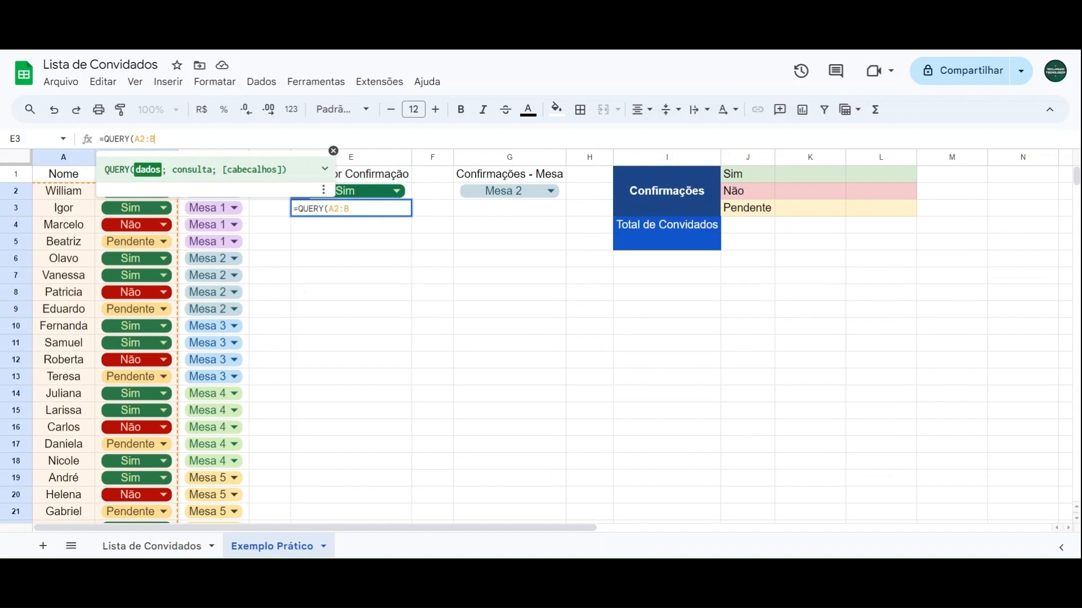
pyautogui.write(';')
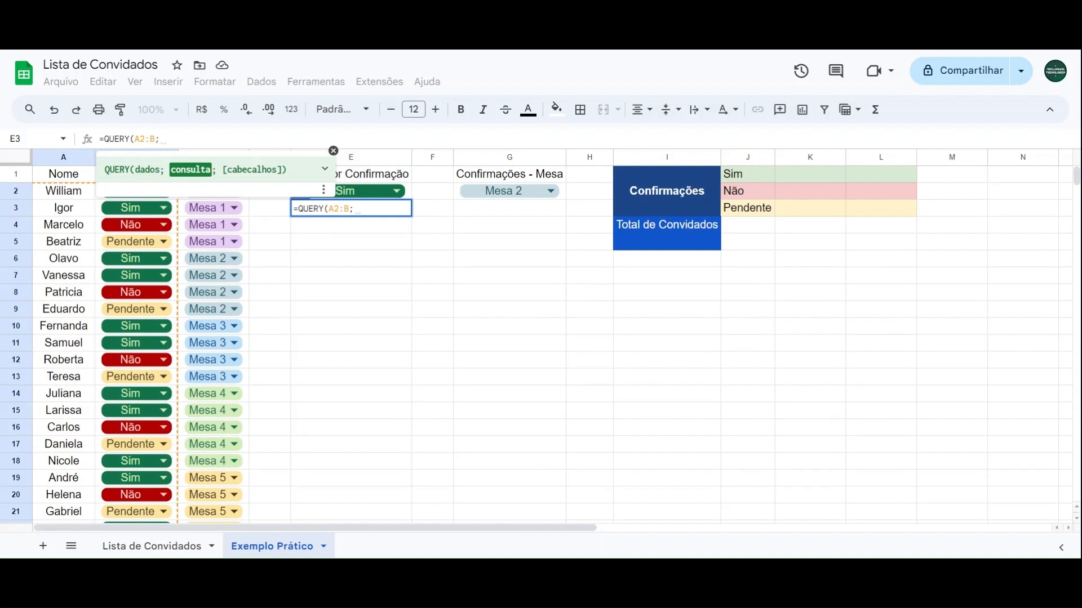
# Step: Write the query text "SELECT A WHERE B = " as the second argument of the E3 formula
pyautogui.write('"')
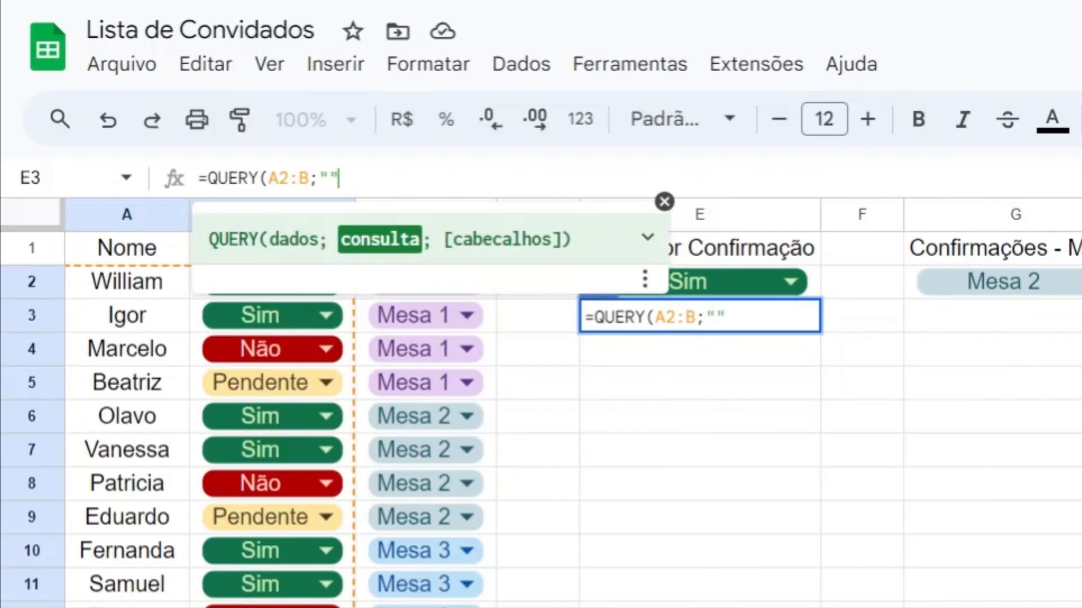
pyautogui.press('Left')
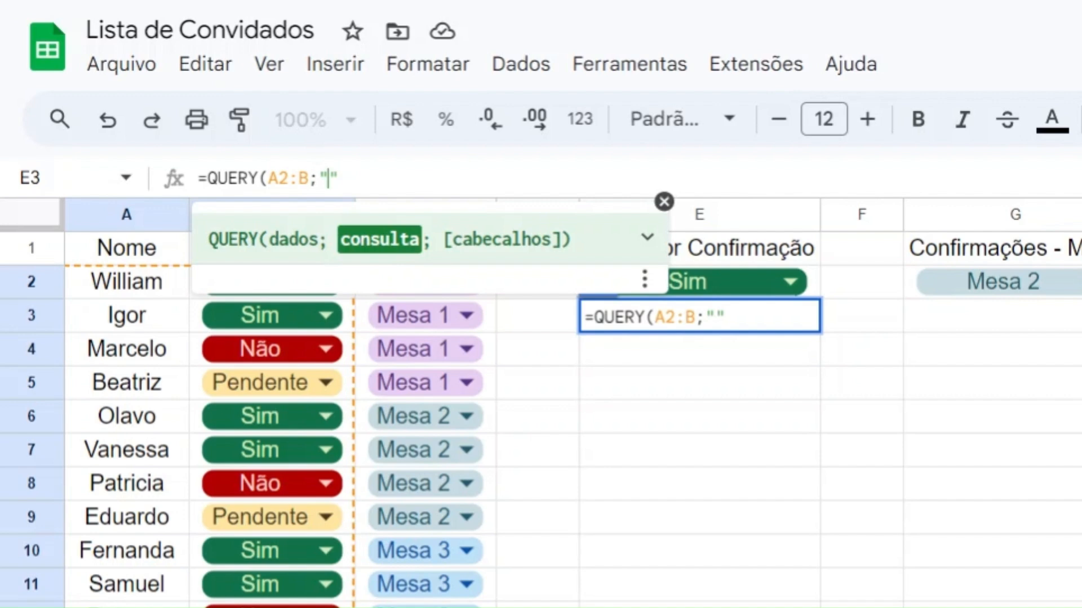
pyautogui.write('SELECT')
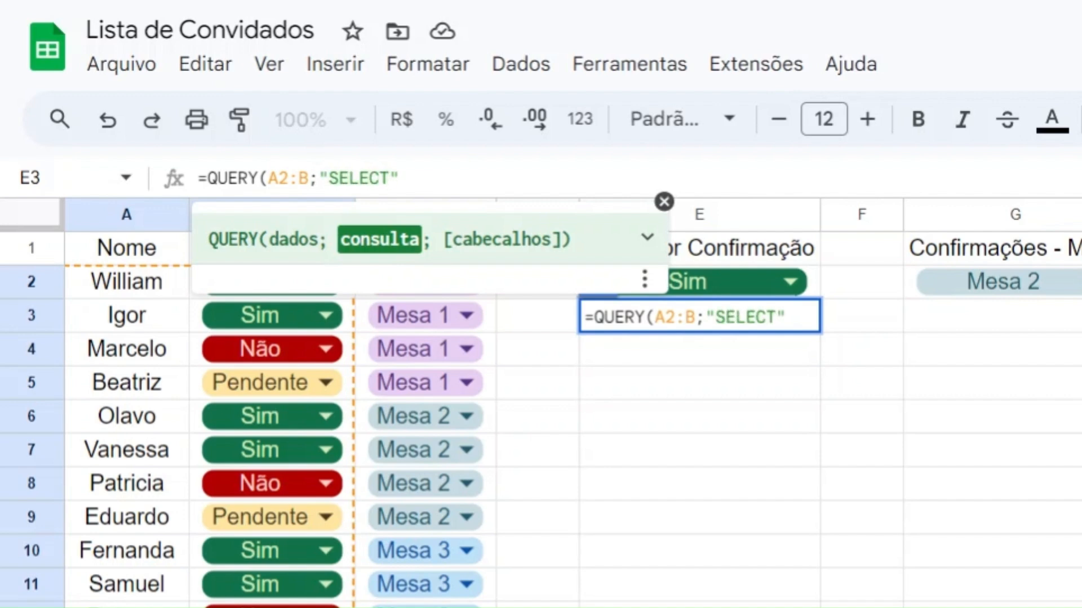
pyautogui.write(' A WHERE B')
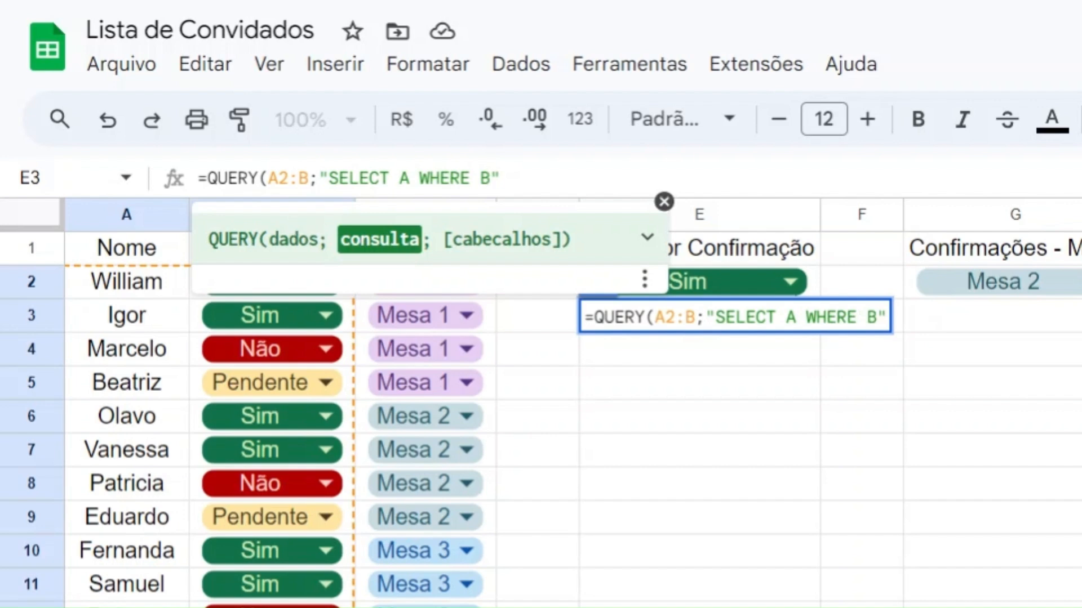
pyautogui.write('=')
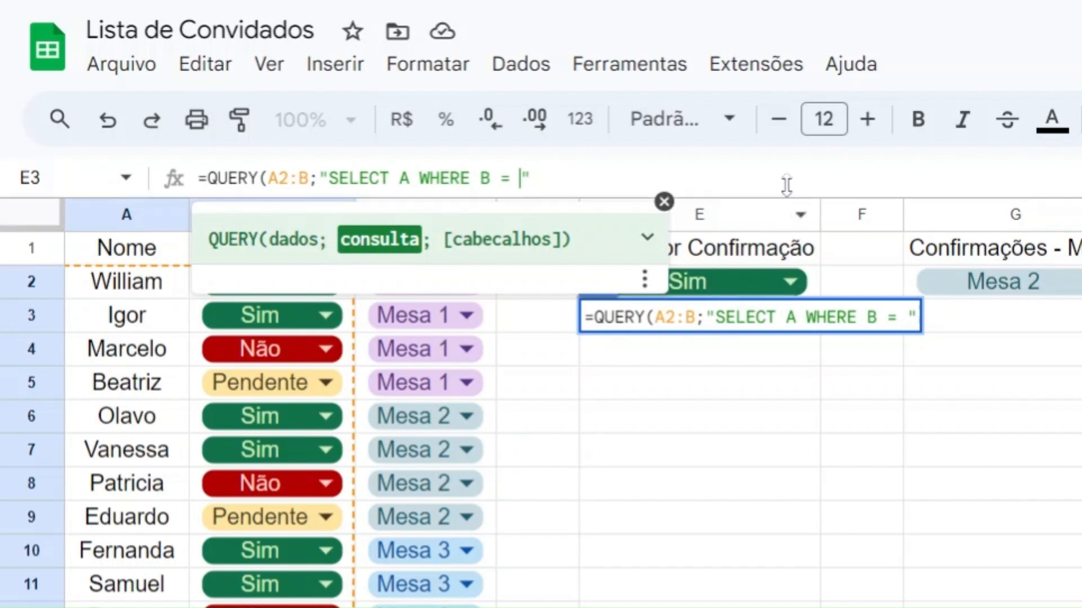
# Step: Complete the E3 condition with '"&E2&"' so column B is matched to the E2 filter, and close and enter the formula
pyautogui.write("''")
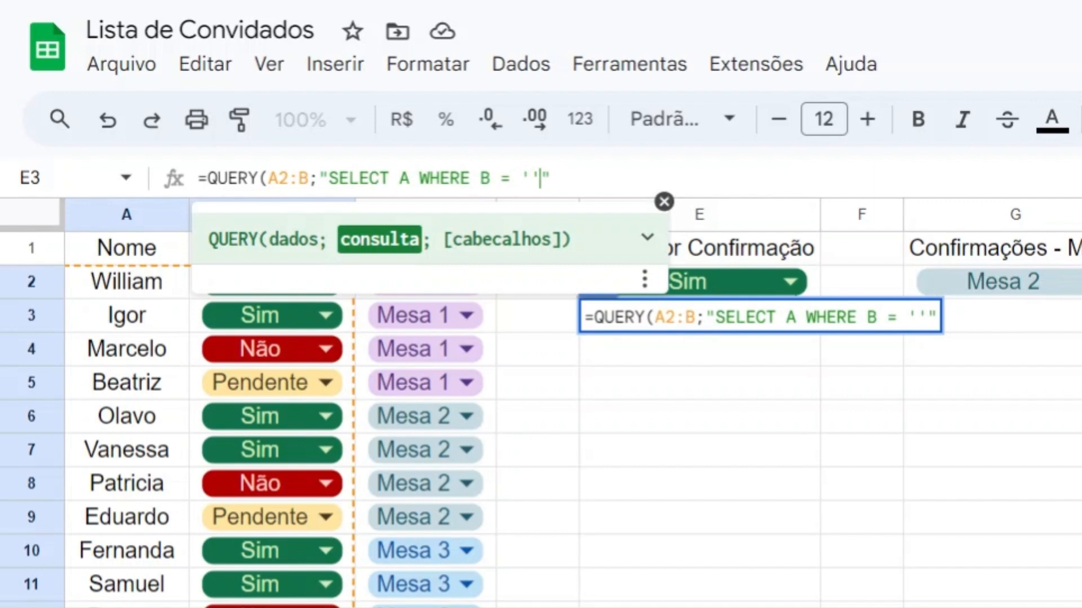
pyautogui.press('Left')
pyautogui.write('""')
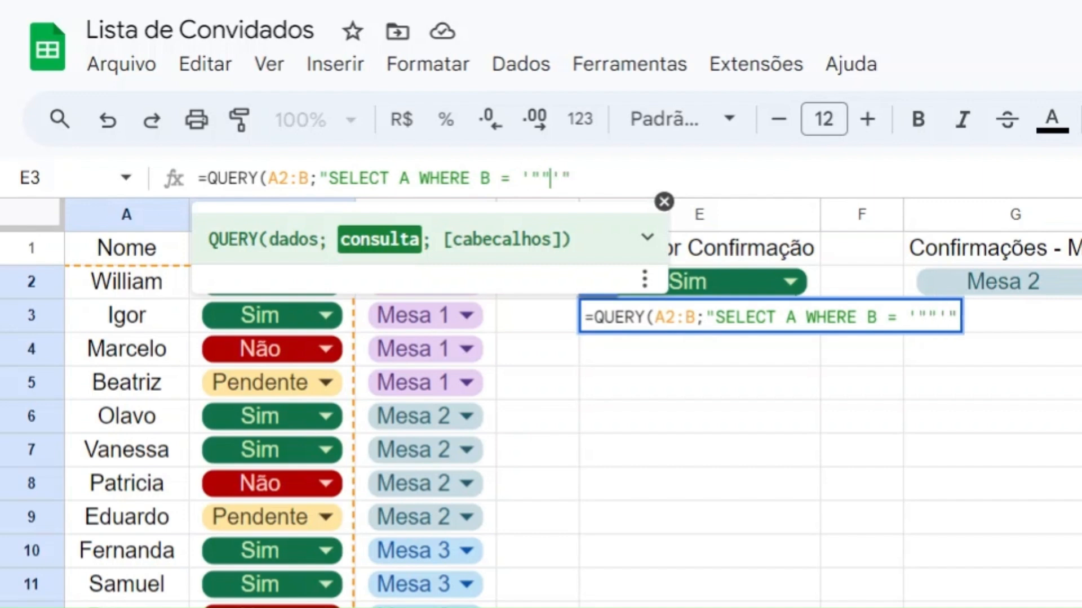
pyautogui.press('Left')
pyautogui.write('&&')
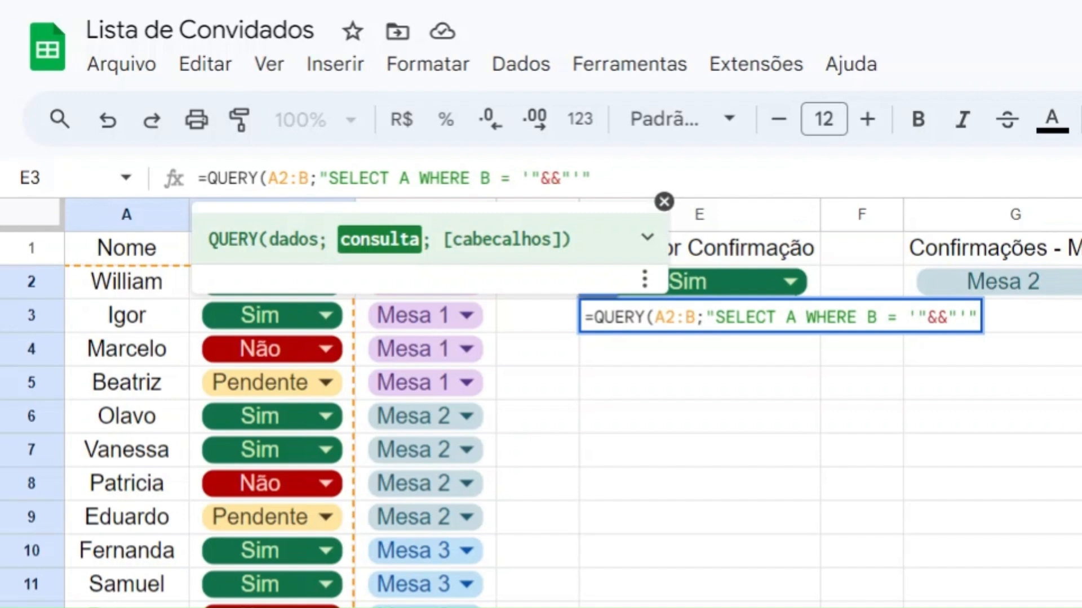
pyautogui.write('E2')
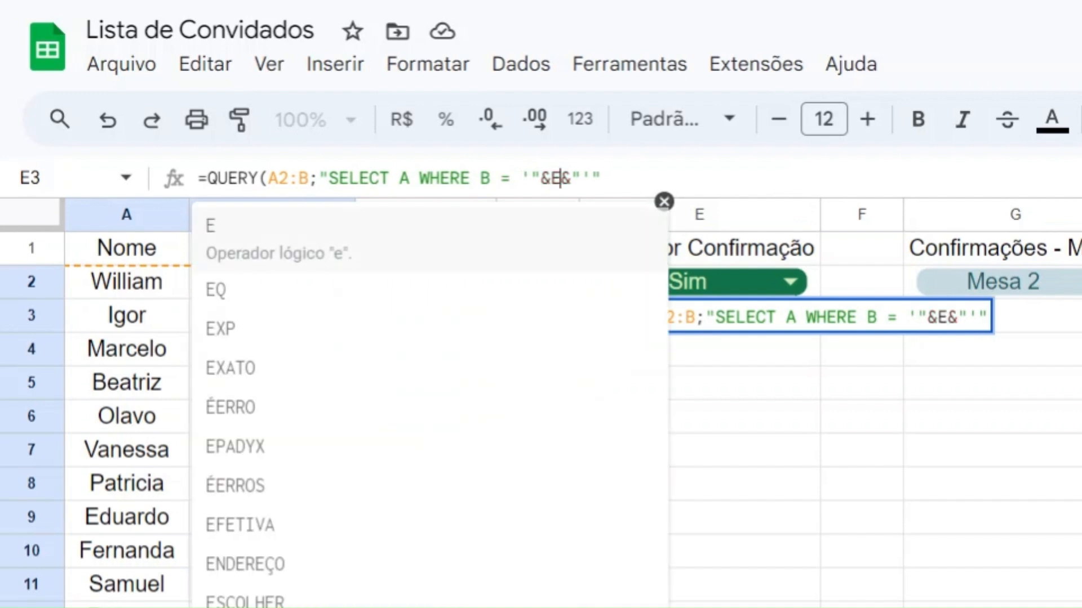
pyautogui.click(612, 178)
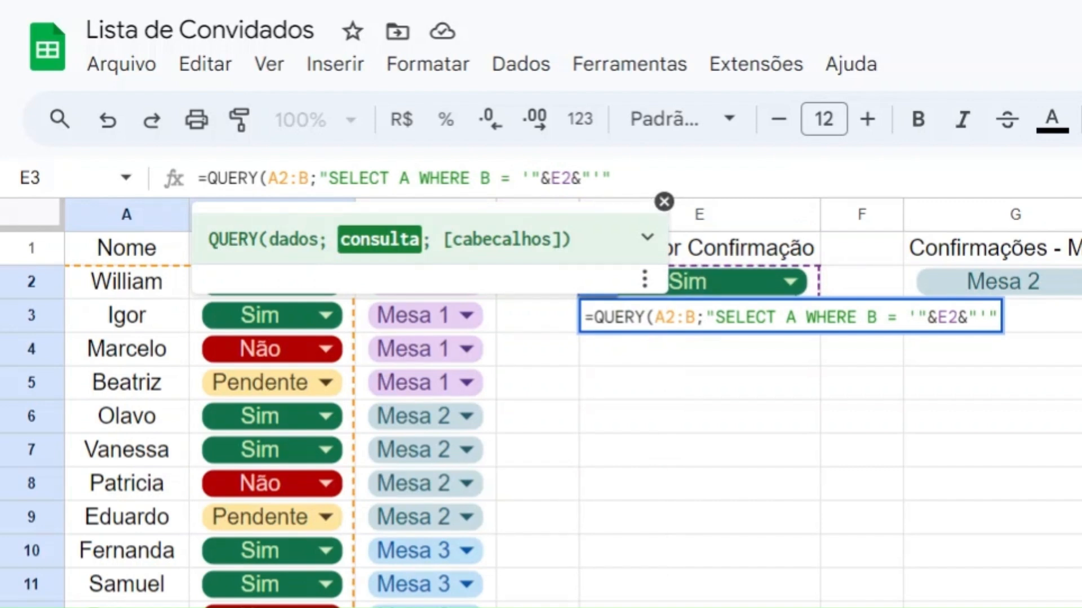
pyautogui.write(')')
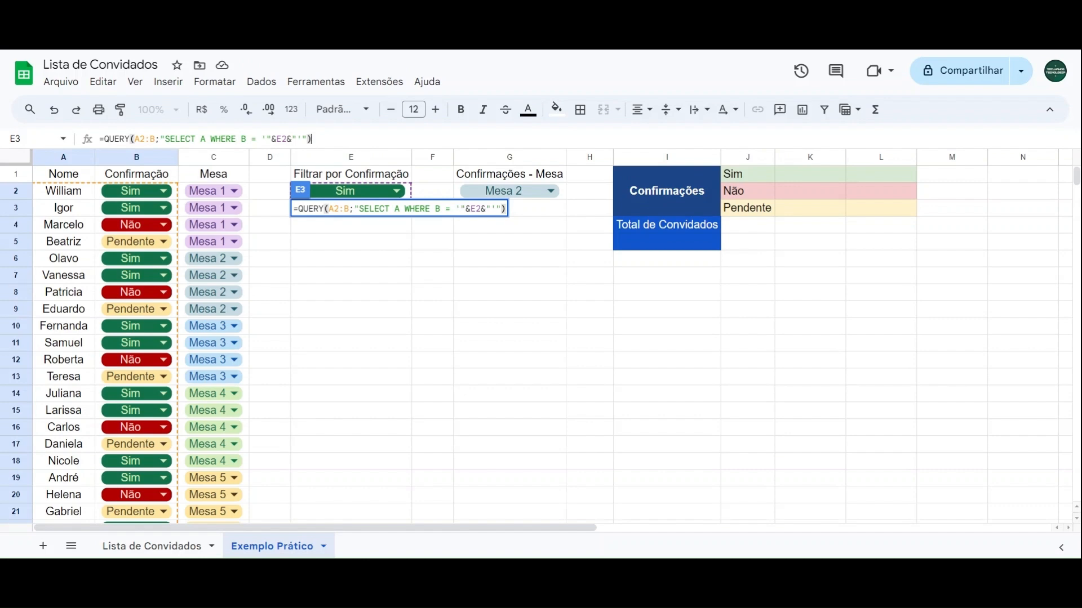
pyautogui.press('Return')
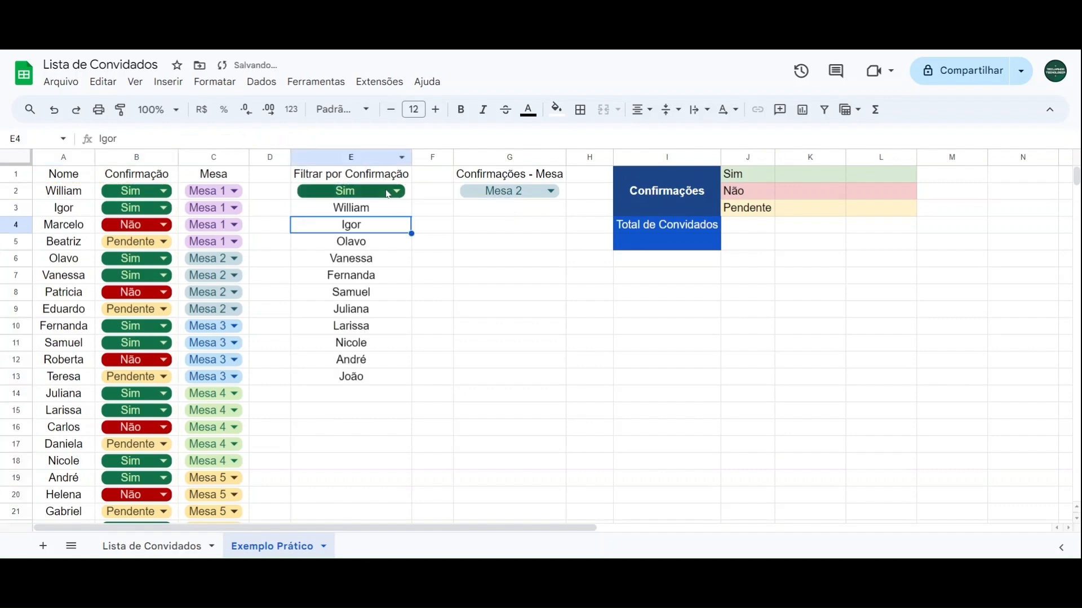
# Step: Test the E3 query by switching the E2 confirmation filter to Não, Pendente and back to Sim
pyautogui.click(389, 192)
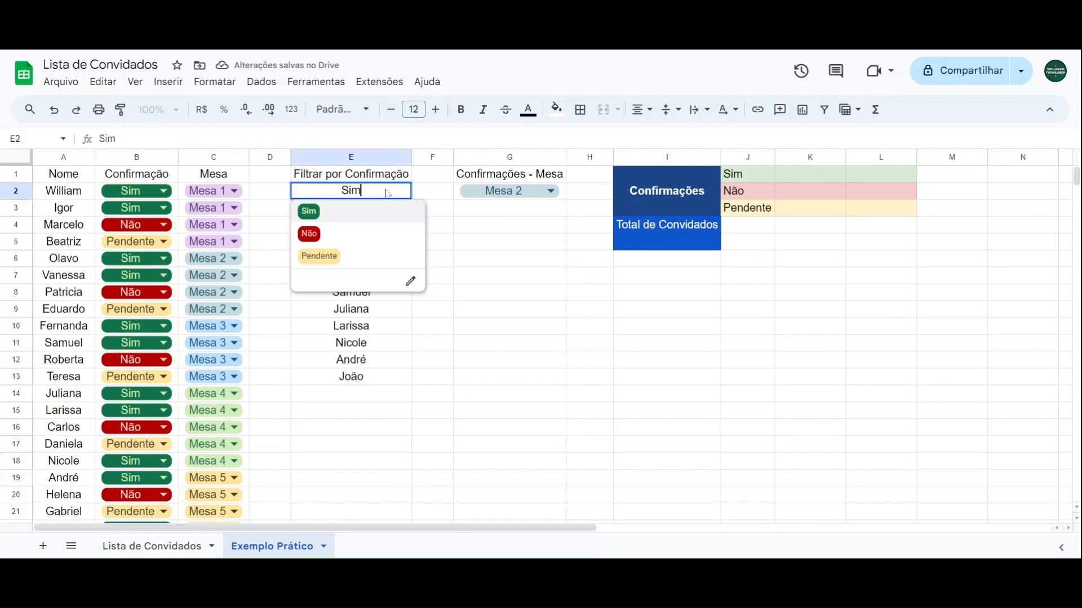
pyautogui.click(311, 234)
pyautogui.click(353, 194)
pyautogui.click(316, 254)
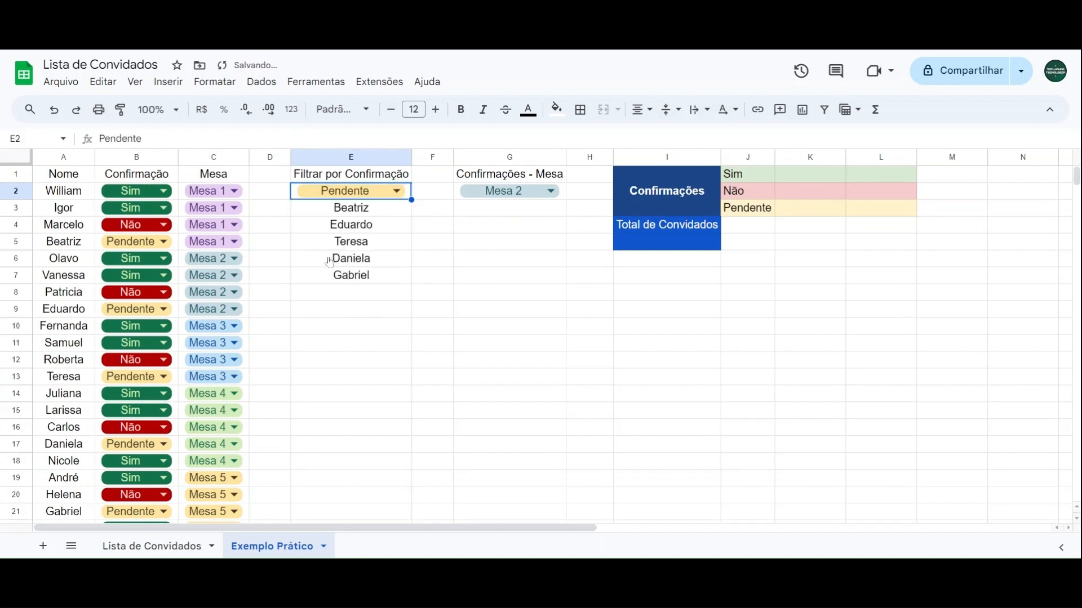
pyautogui.click(343, 191)
pyautogui.click(329, 210)
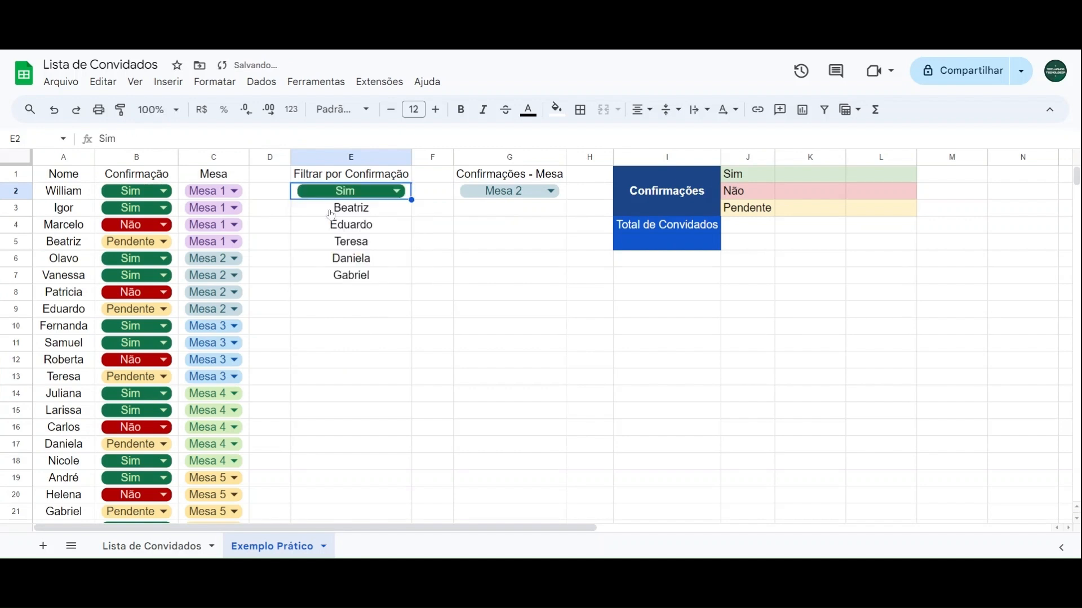
# Step: Check the names listed under the Sim filter against the guests marked Sim in columns A and B
pyautogui.click(76, 194)
pyautogui.click(78, 211)
pyautogui.click(78, 262)
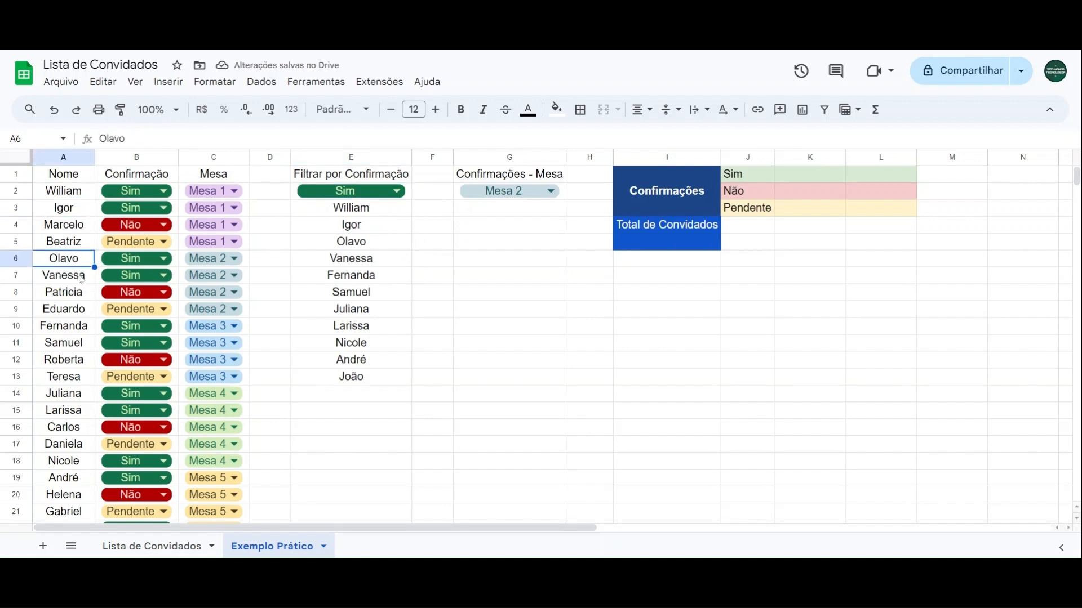
pyautogui.click(82, 279)
pyautogui.click(83, 331)
pyautogui.click(82, 341)
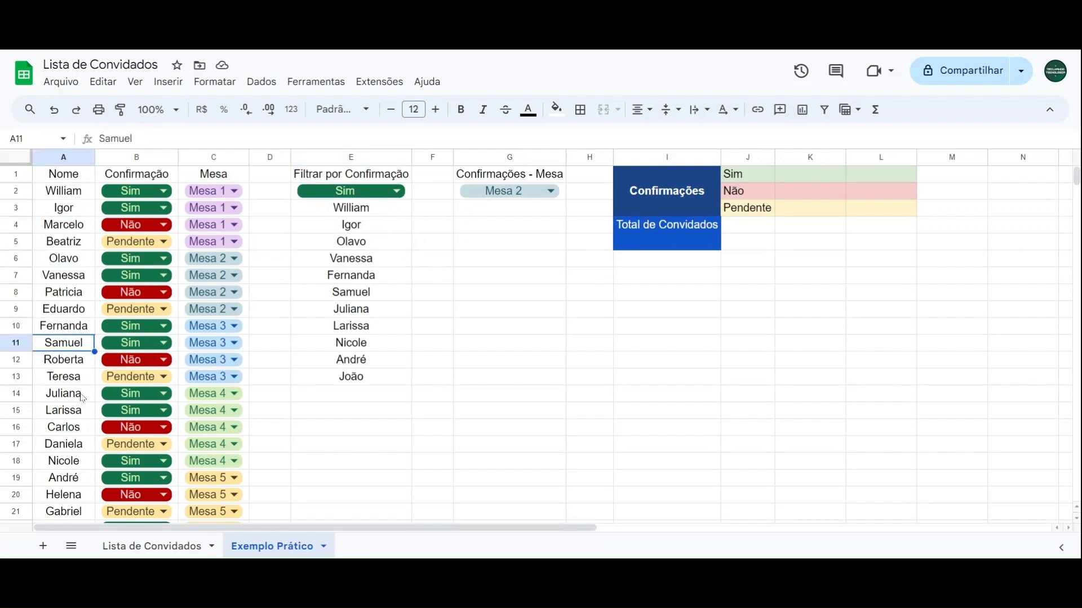
# Step: Set the E2 filter to Não and compare the listed names with the guests marked Não in columns A and B
pyautogui.click(363, 194)
pyautogui.click(309, 234)
pyautogui.moveTo(82, 231); pyautogui.dragTo(105, 231)
pyautogui.moveTo(84, 293); pyautogui.dragTo(108, 294)
pyautogui.click(94, 364)
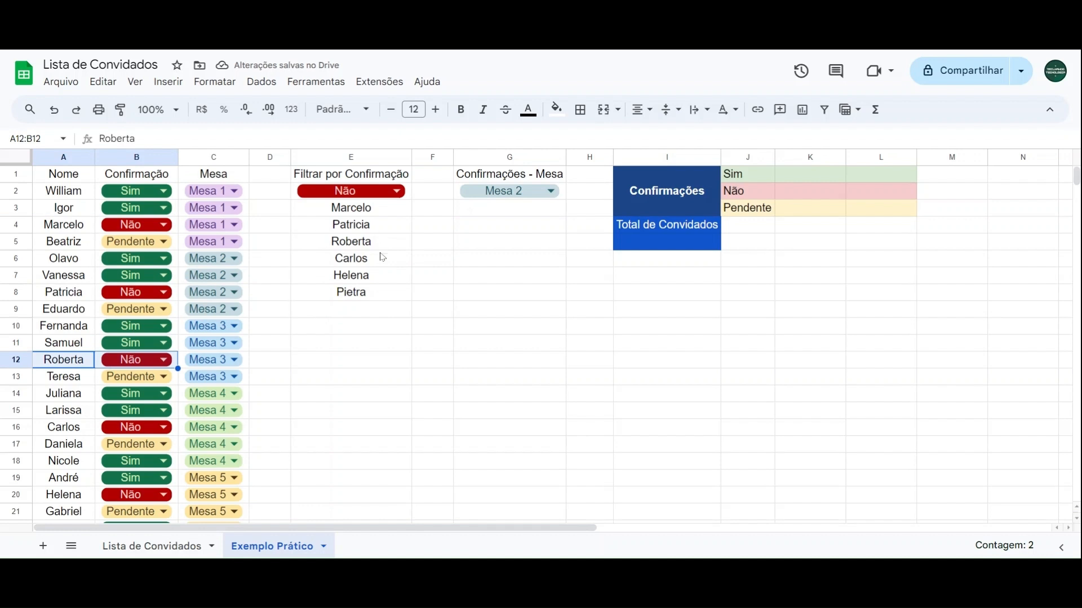
# Step: Set the E2 filter to Pendente and compare the listed names with the guests marked Pendente in columns A and B
pyautogui.click(359, 342)
pyautogui.click(362, 191)
pyautogui.click(341, 259)
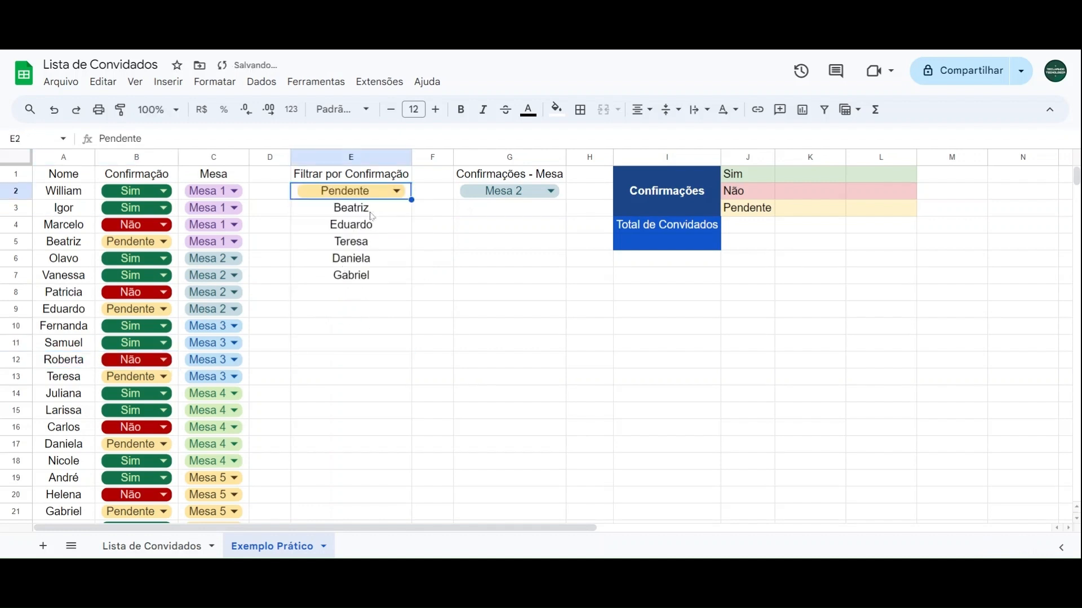
pyautogui.moveTo(63, 242); pyautogui.dragTo(118, 242)
pyautogui.moveTo(81, 307); pyautogui.dragTo(115, 309)
pyautogui.moveTo(81, 378); pyautogui.dragTo(107, 377)
pyautogui.scroll(-2, 99, 372)
pyautogui.moveTo(84, 442); pyautogui.dragTo(116, 442)
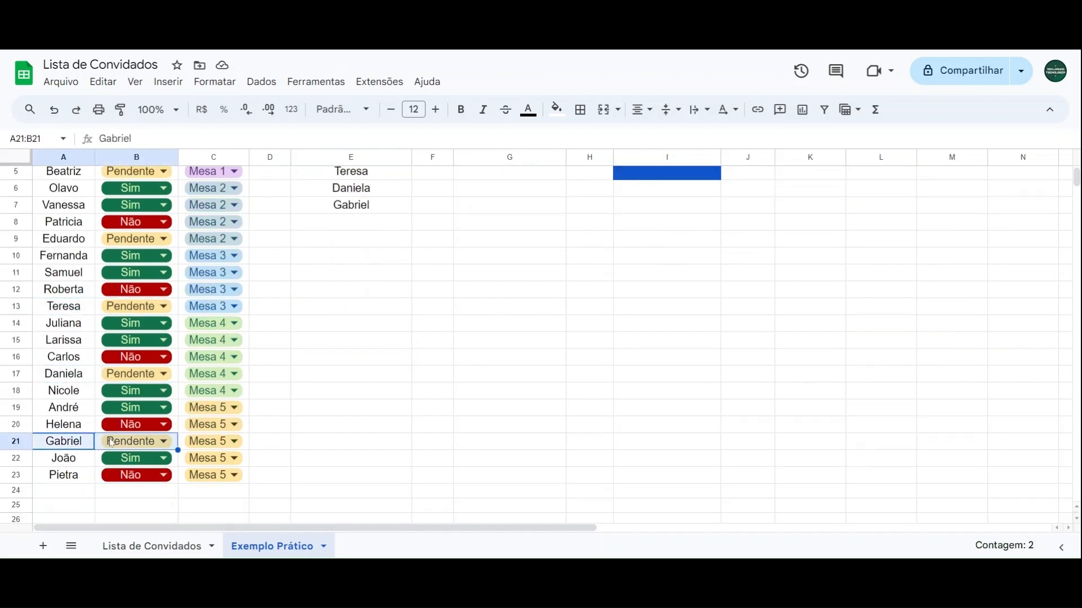
# Step: Set the E2 confirmation filter back to Sim
pyautogui.scroll(2, 428, 311)
pyautogui.click(388, 309)
pyautogui.click(367, 192)
pyautogui.click(338, 213)
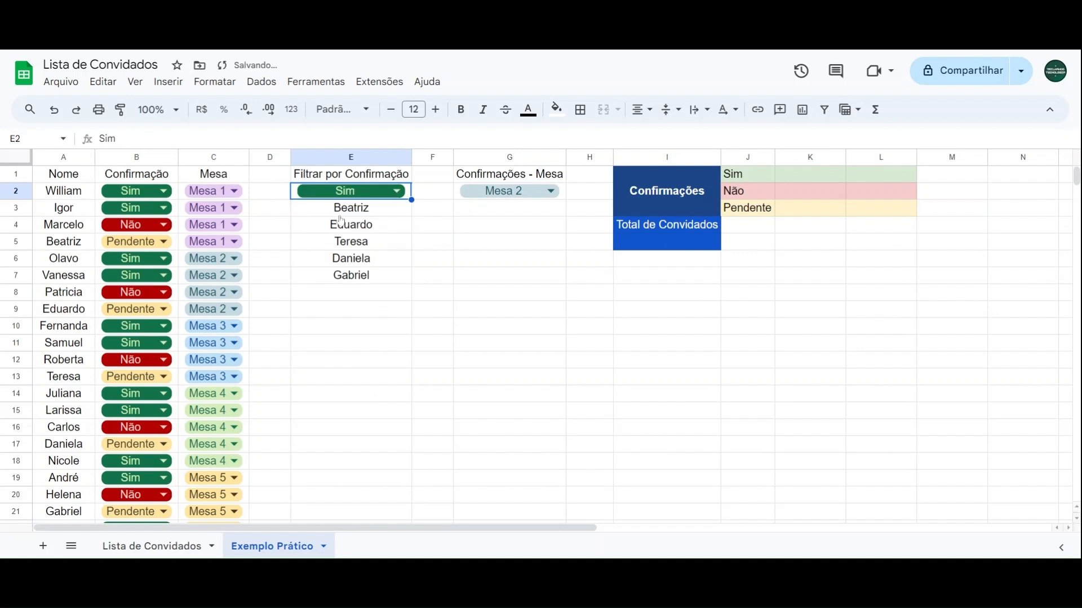
# Step: Start a QUERY formula in G3 that uses the open-ended range A2:C as its data
pyautogui.click(495, 218)
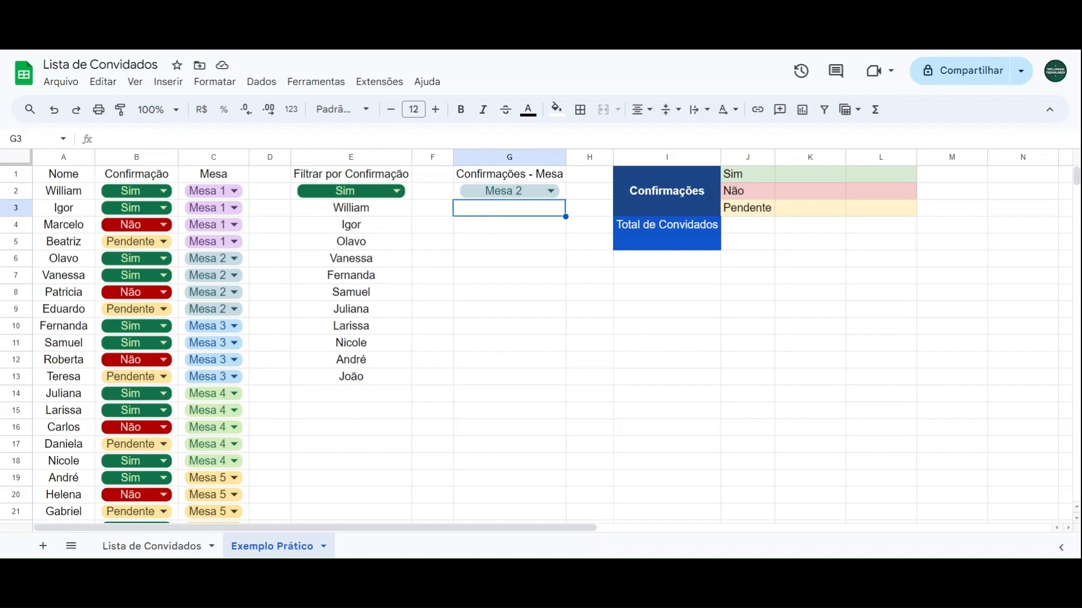
pyautogui.write('=query')
pyautogui.click(496, 229)
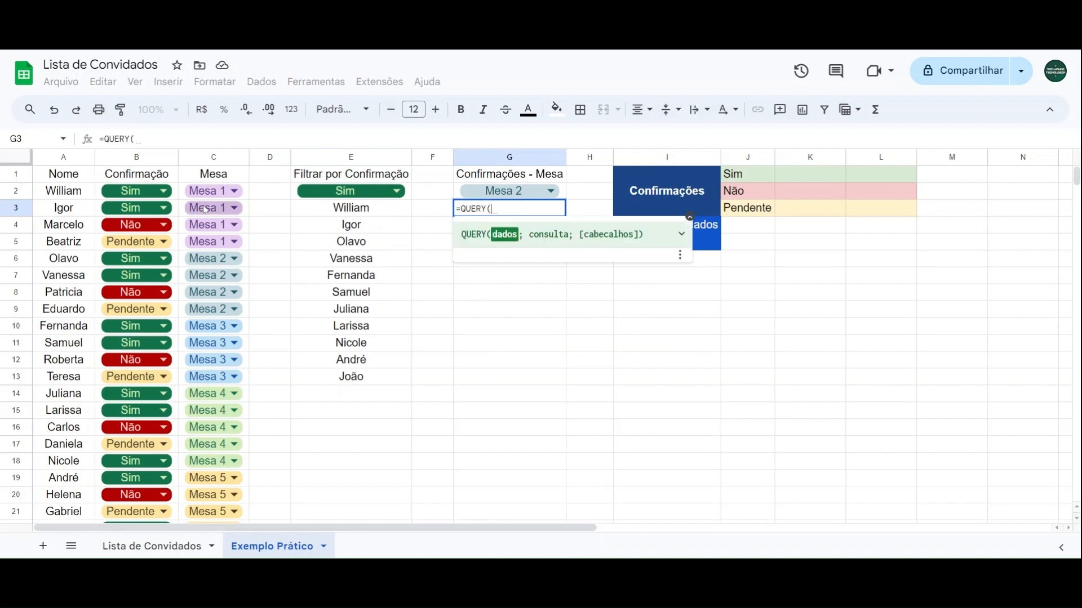
pyautogui.click(82, 196)
pyautogui.moveTo(82, 202); pyautogui.dragTo(222, 407)
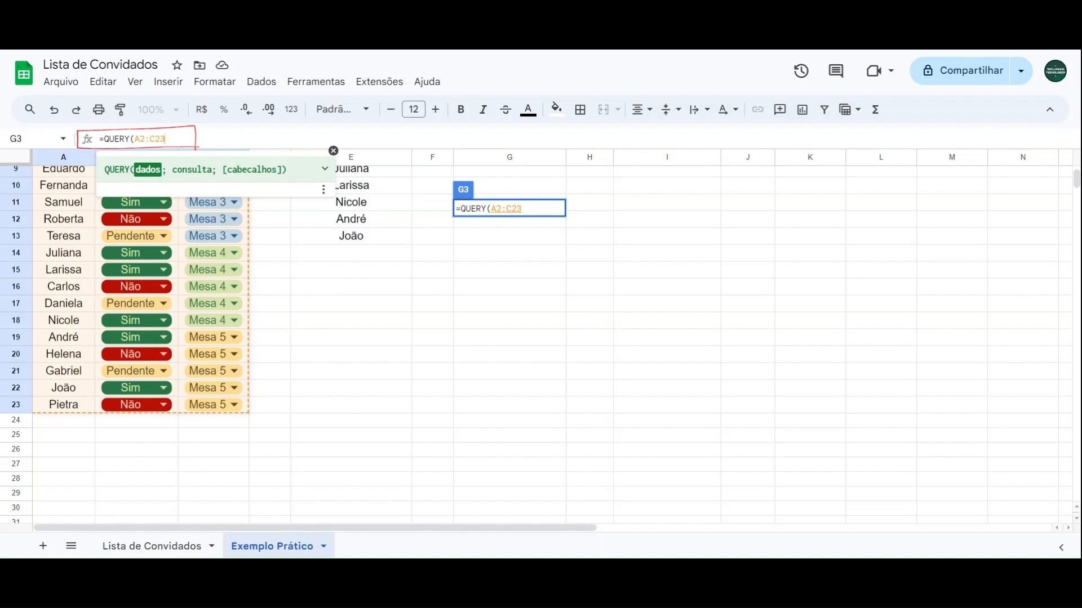
pyautogui.press('BackSpace')
pyautogui.press('BackSpace')
pyautogui.scroll(-12, 141, 304)
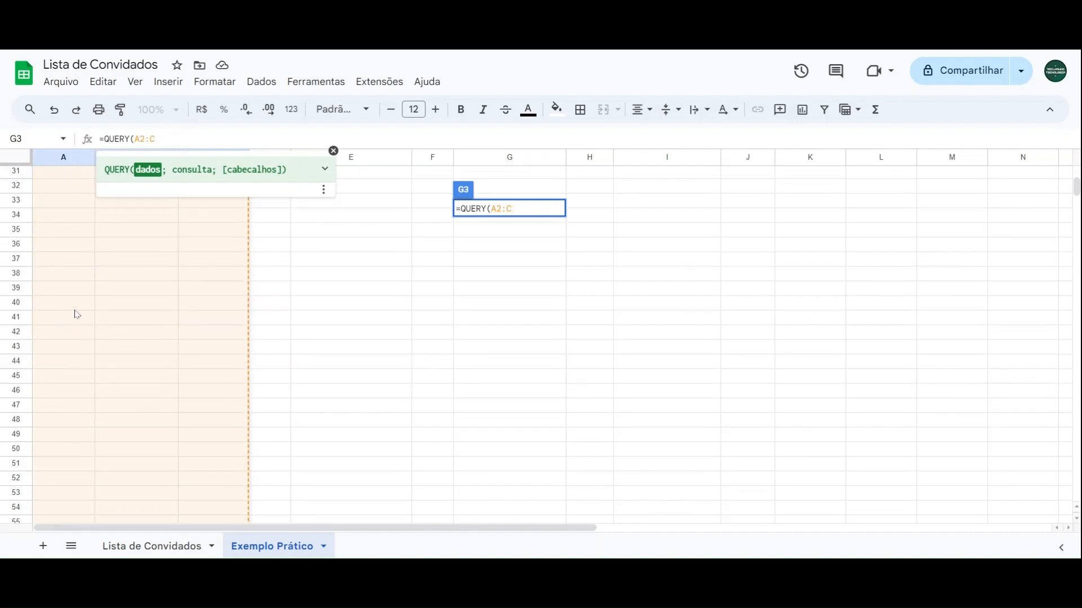
pyautogui.scroll(14, 141, 303)
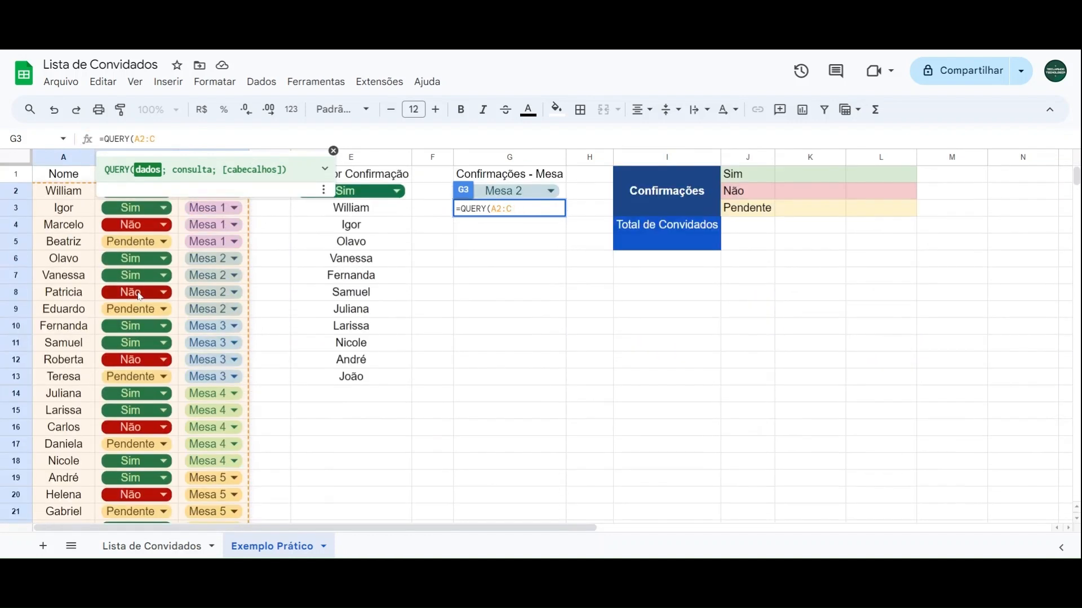
pyautogui.write(';')
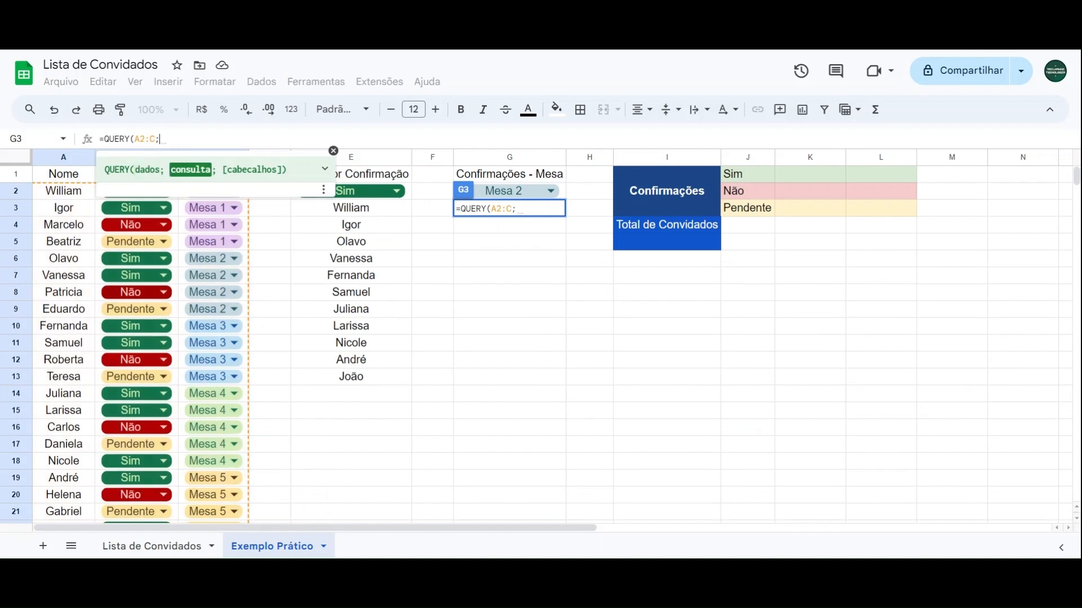
pyautogui.write('"')
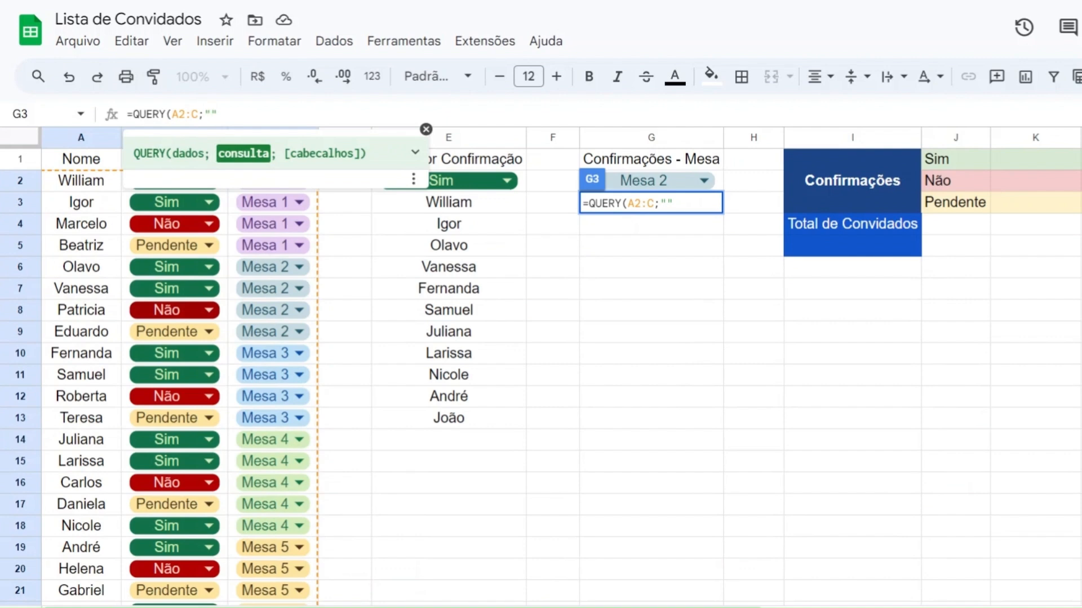
pyautogui.write('SELEC')
# Step: Add the query text "SELECT A WHERE B = 'Sim'" to the G3 formula
pyautogui.write('T A')
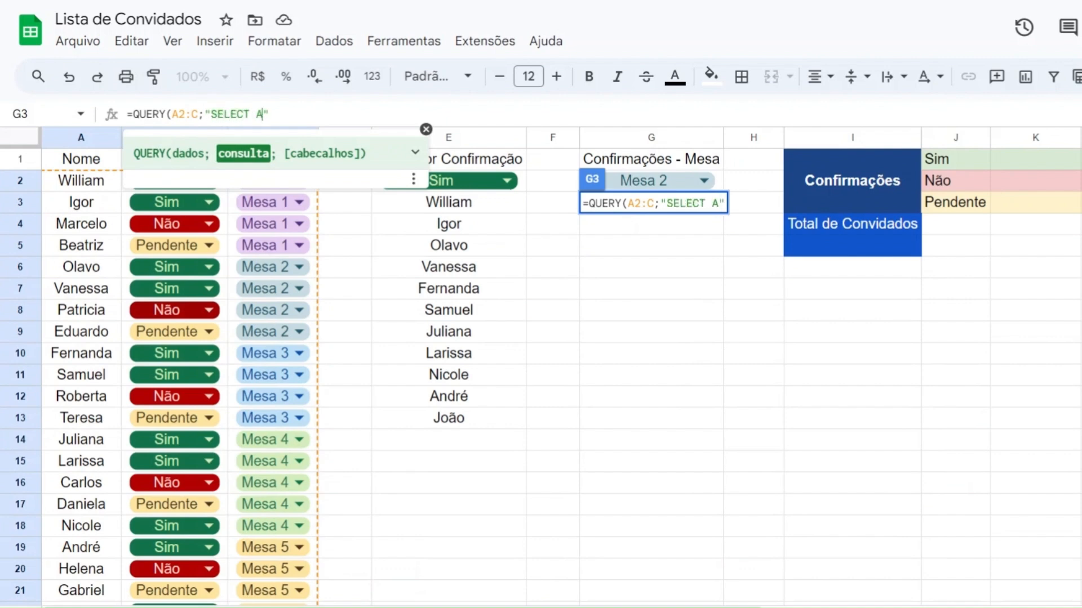
pyautogui.write(' WHERE B = ')
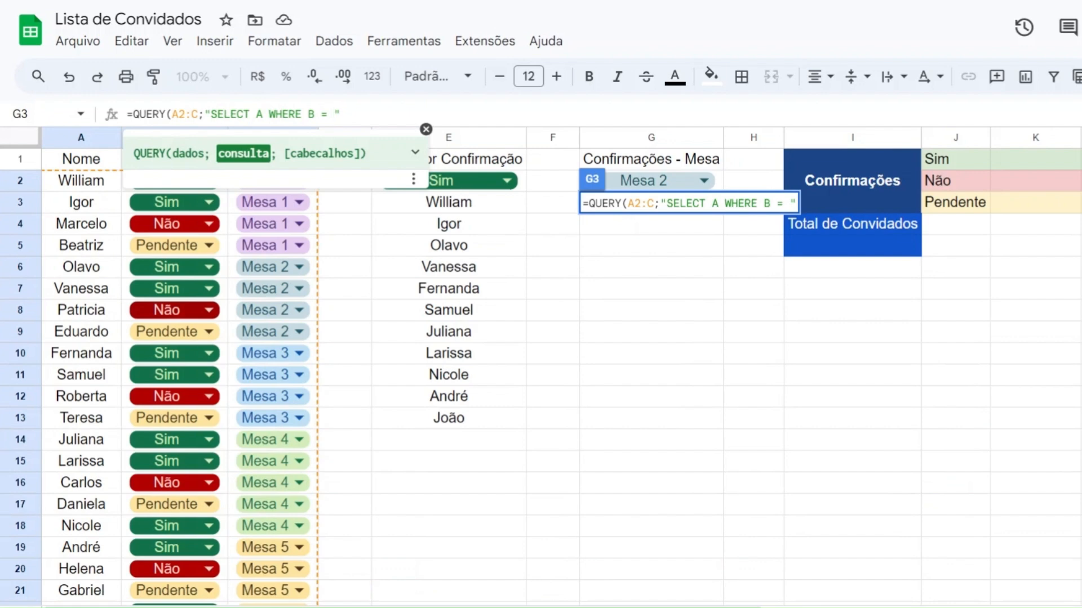
pyautogui.write("''")
pyautogui.press('Left')
pyautogui.write('Sim')
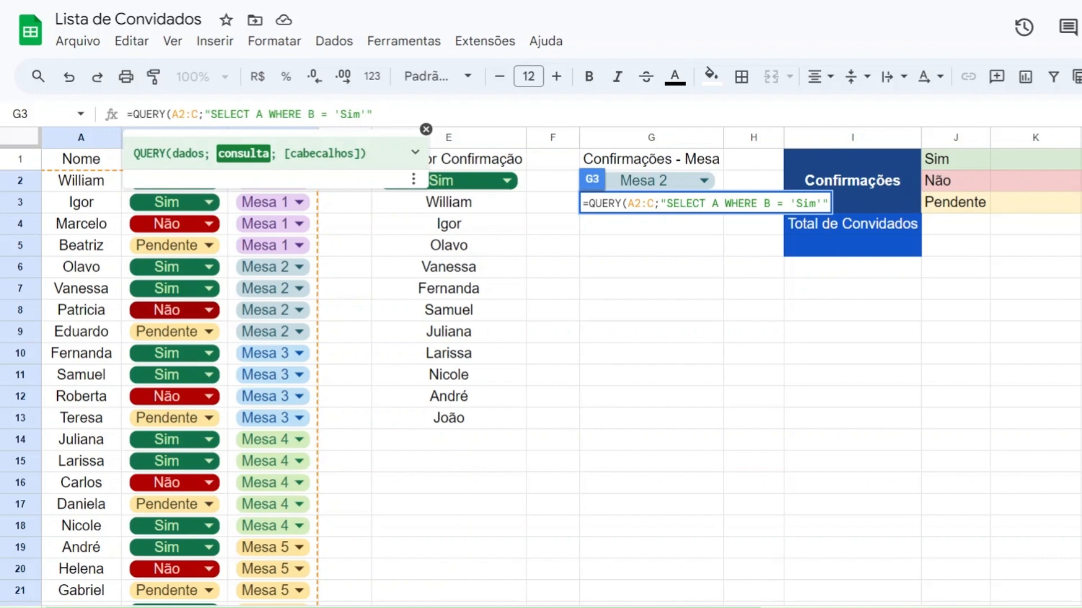
# Step: Extend the G3 query with the condition AND C = '"&G2&"' and enter the completed formula
pyautogui.write('AND')
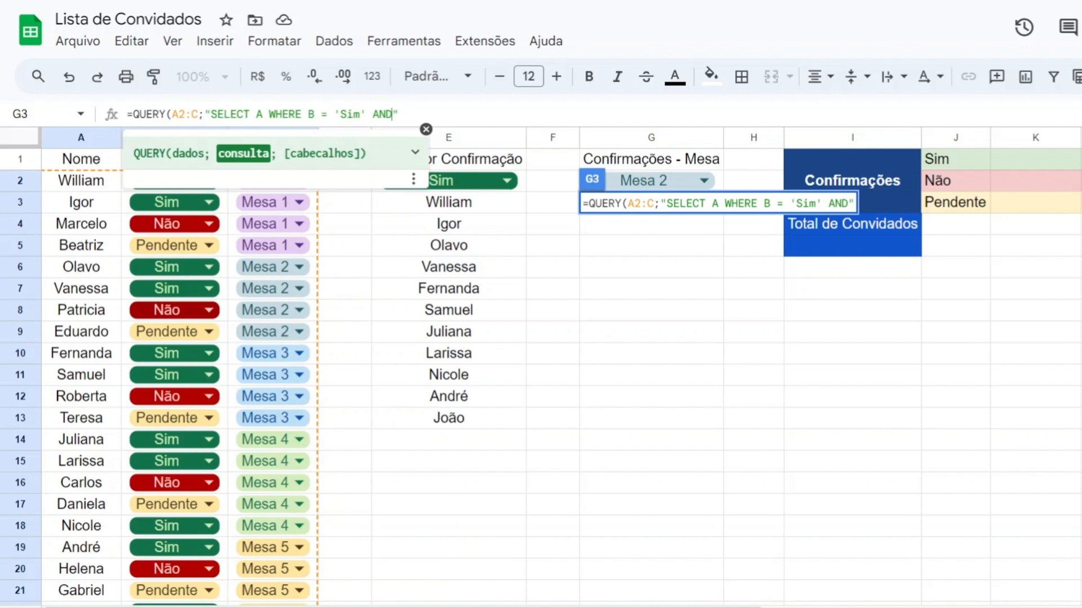
pyautogui.write('C = ')
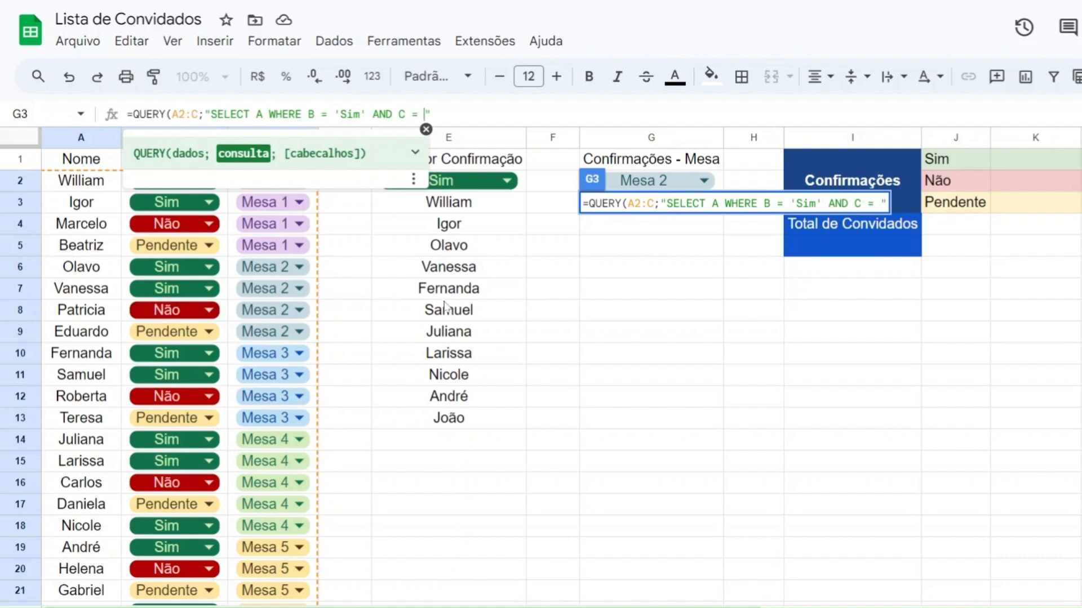
pyautogui.write("''")
pyautogui.press('Left')
pyautogui.write('""')
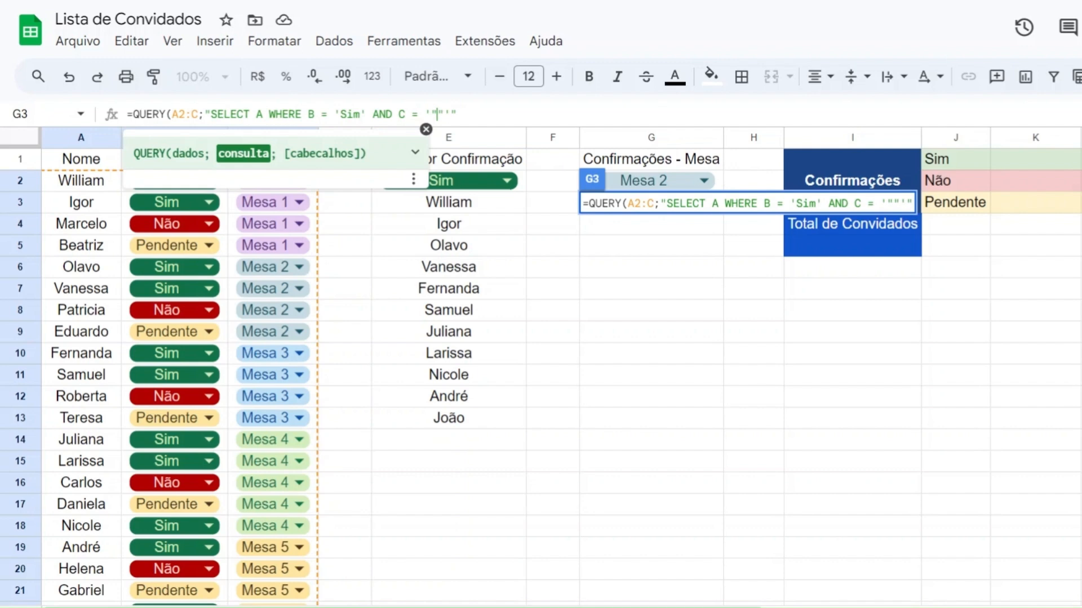
pyautogui.write('&&')
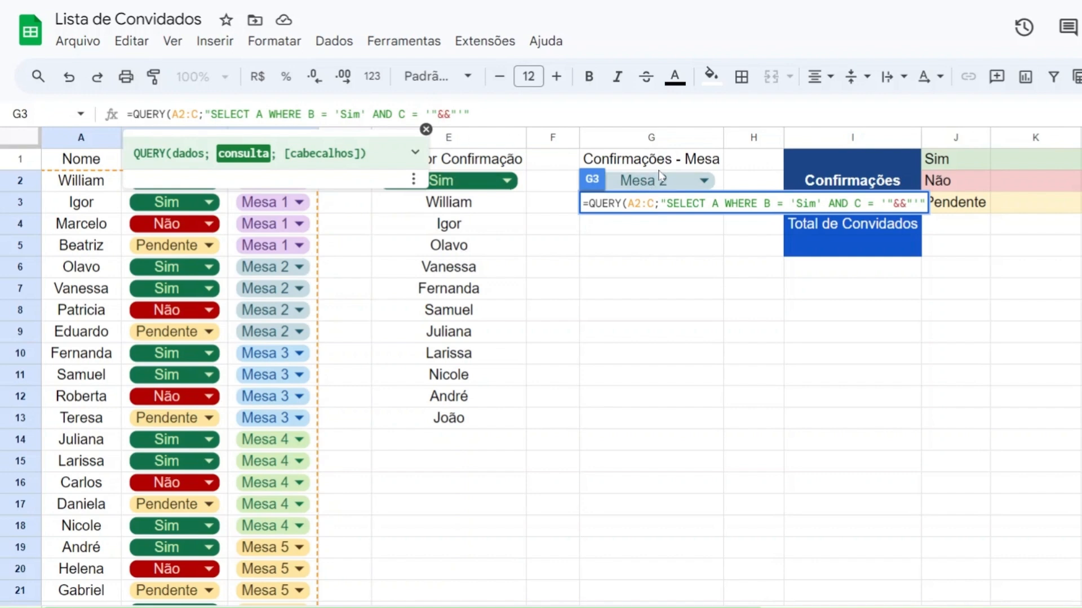
pyautogui.write('G2&')
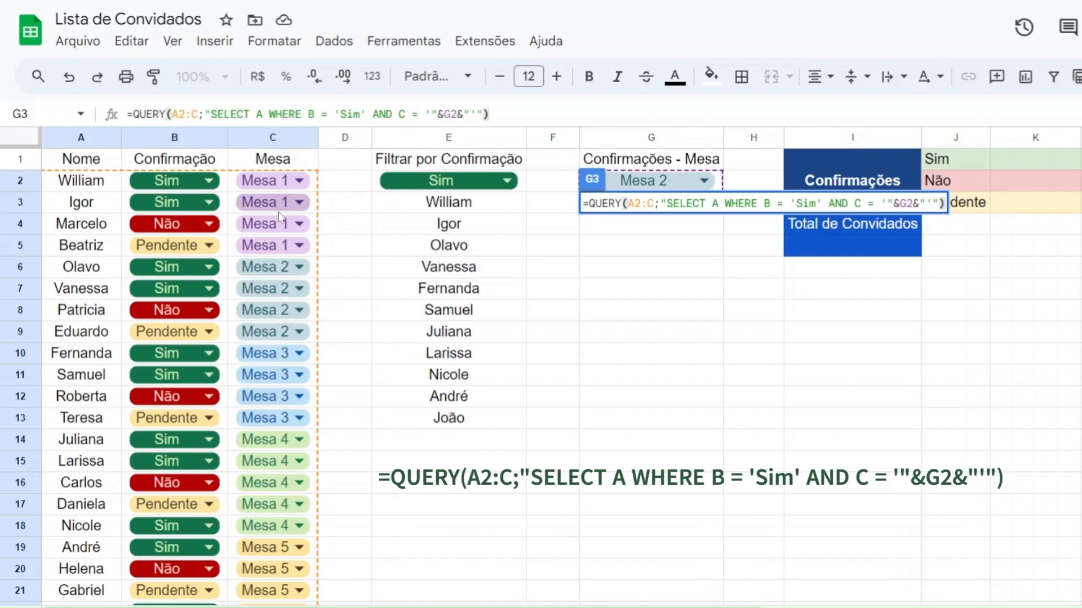
pyautogui.moveTo(211, 114); pyautogui.dragTo(425, 114)
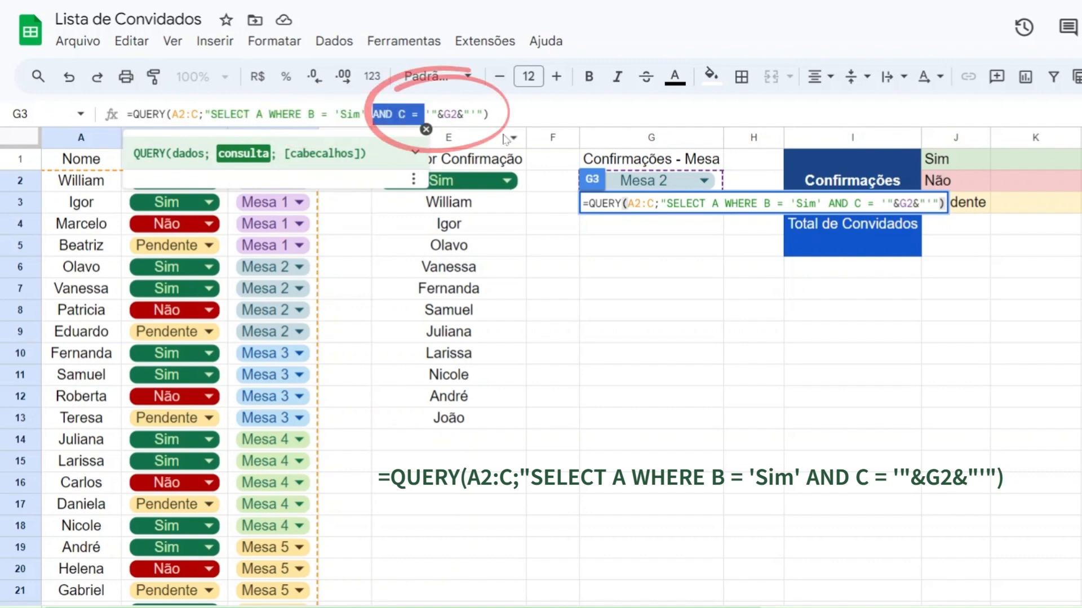
pyautogui.click(504, 116)
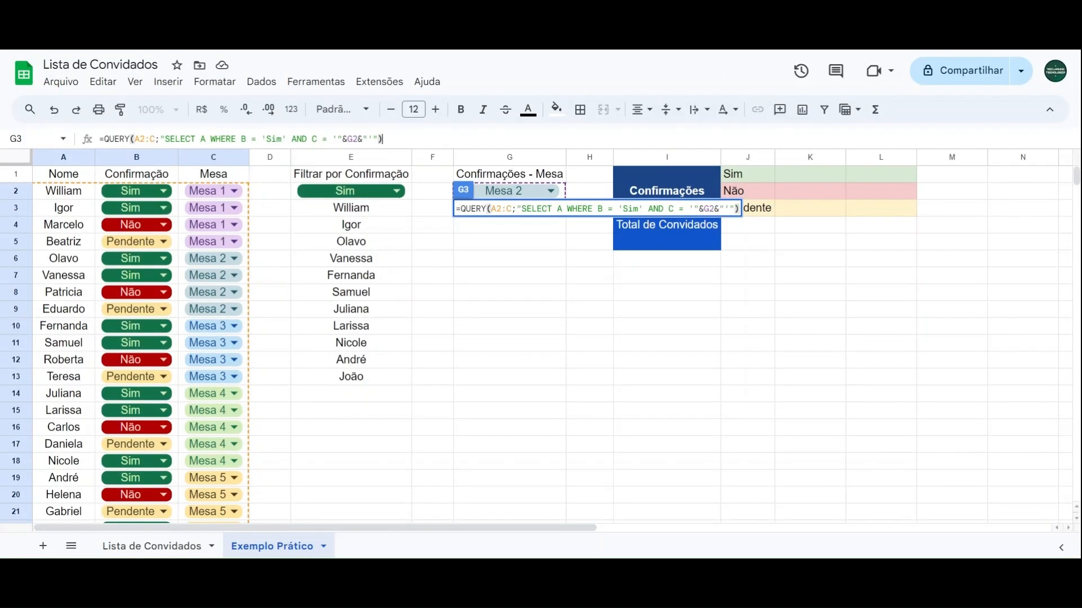
pyautogui.press('Return')
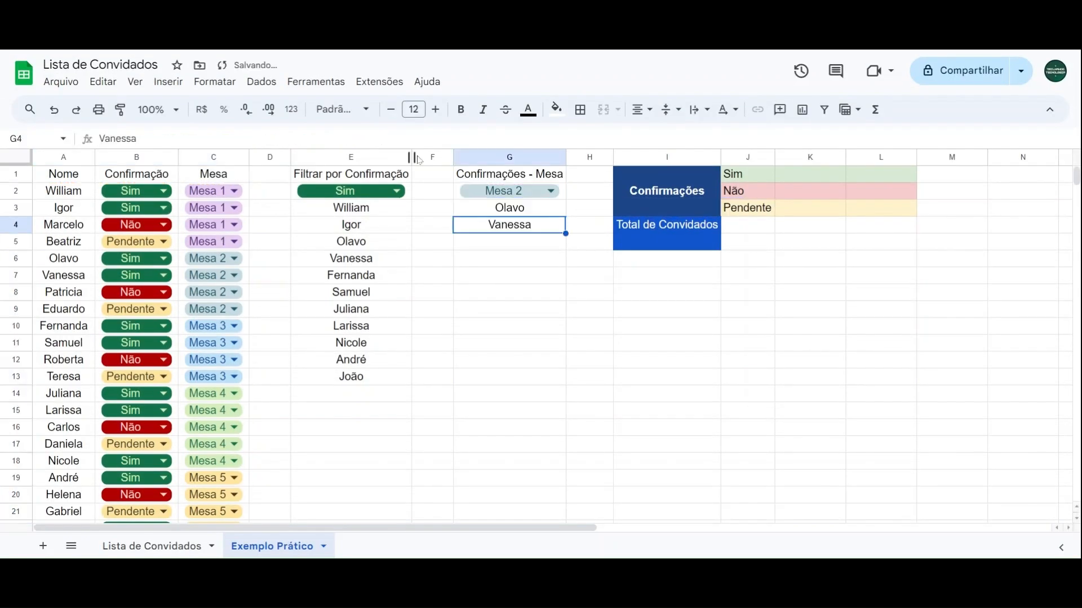
# Step: Set the G2 table filter to Mesa 1 and compare the listed names with the Mesa 1 guests in columns A to C
pyautogui.click(507, 191)
pyautogui.click(478, 211)
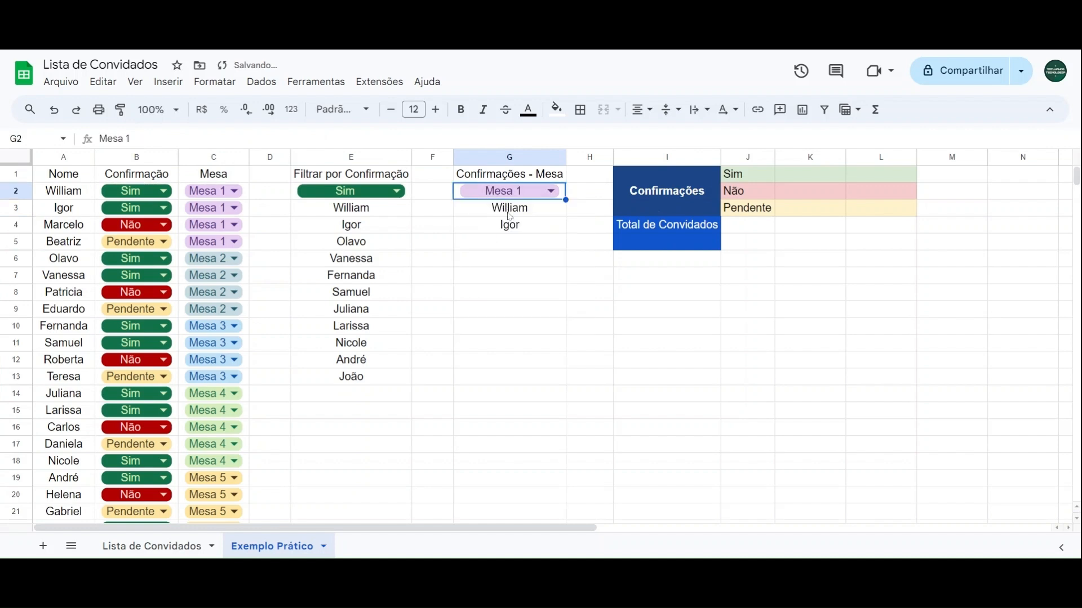
pyautogui.click(90, 194)
pyautogui.click(89, 212)
pyautogui.click(87, 231)
pyautogui.click(86, 246)
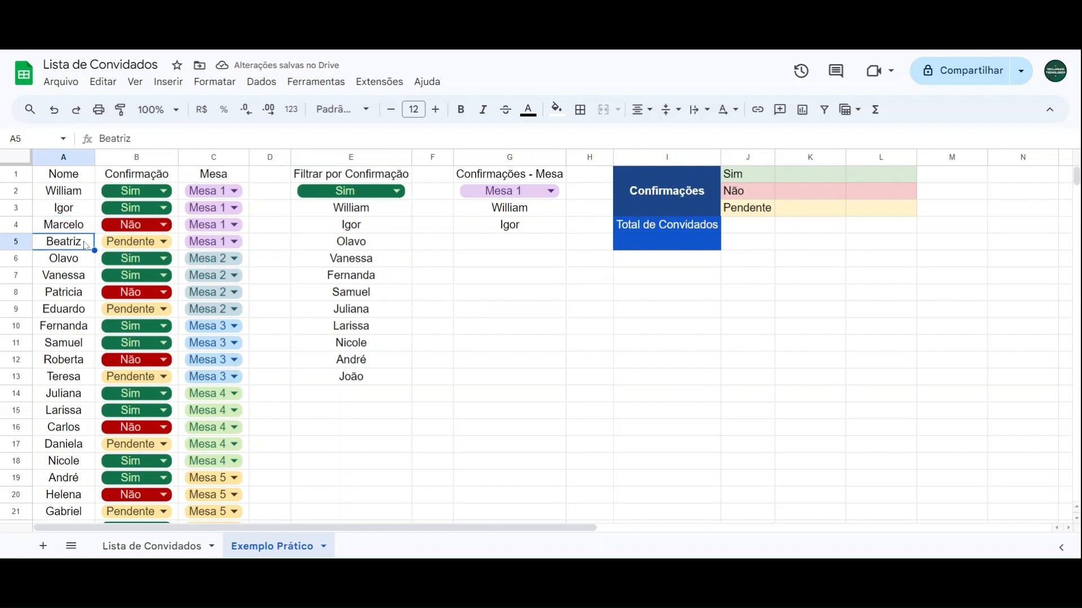
# Step: Change the confirmation of the Mesa 1 guest in row 3 to Não
pyautogui.click(83, 199)
pyautogui.click(85, 212)
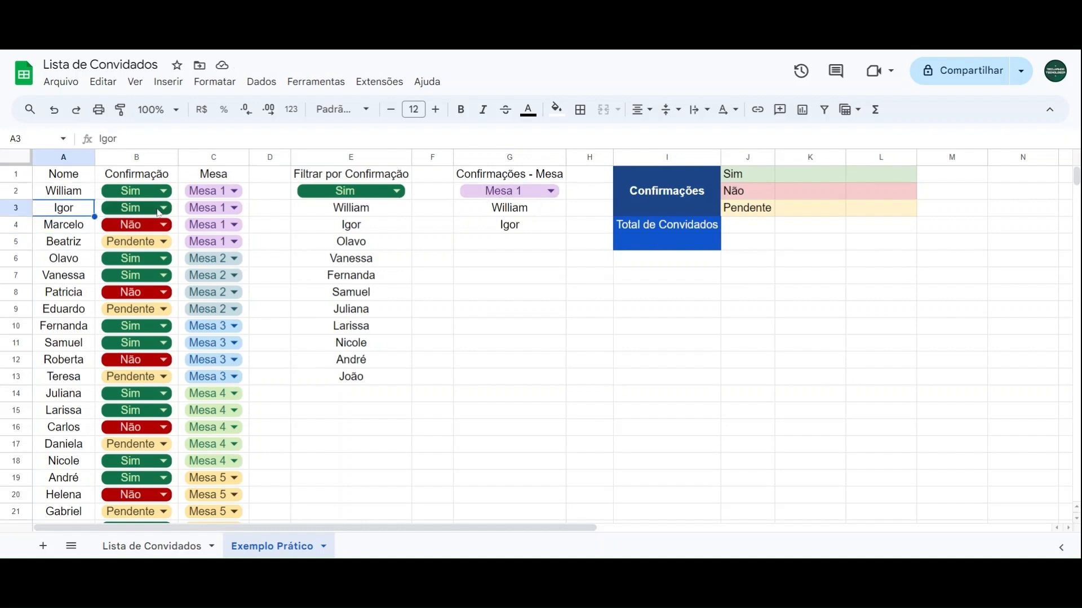
pyautogui.click(136, 208)
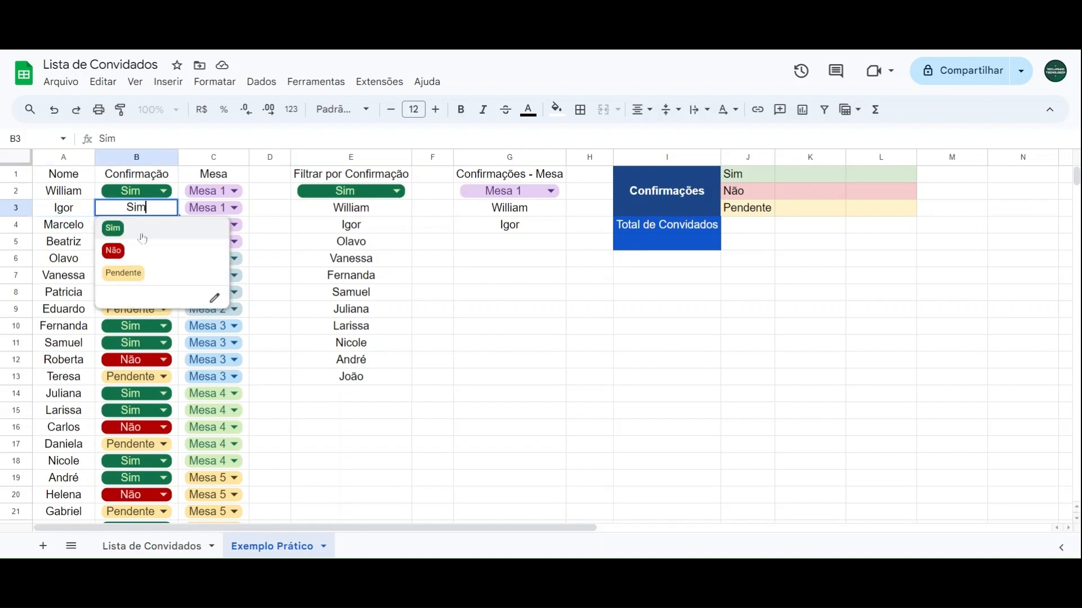
pyautogui.click(111, 248)
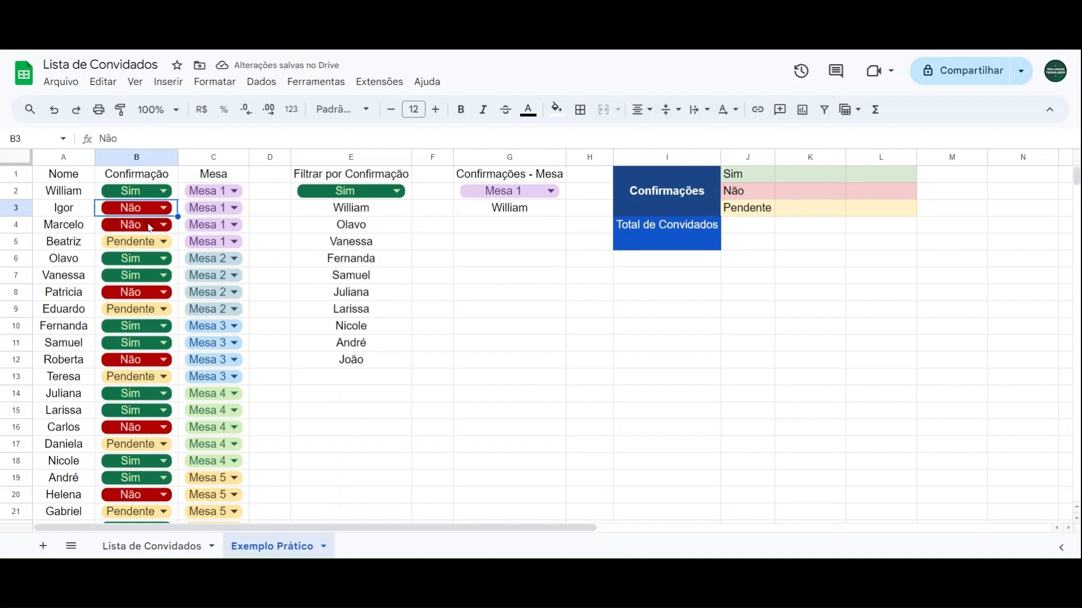
# Step: Set the G2 table filter to Mesa 2 and compare the listed names with the confirmed Mesa 2 guests in column A
pyautogui.click(506, 191)
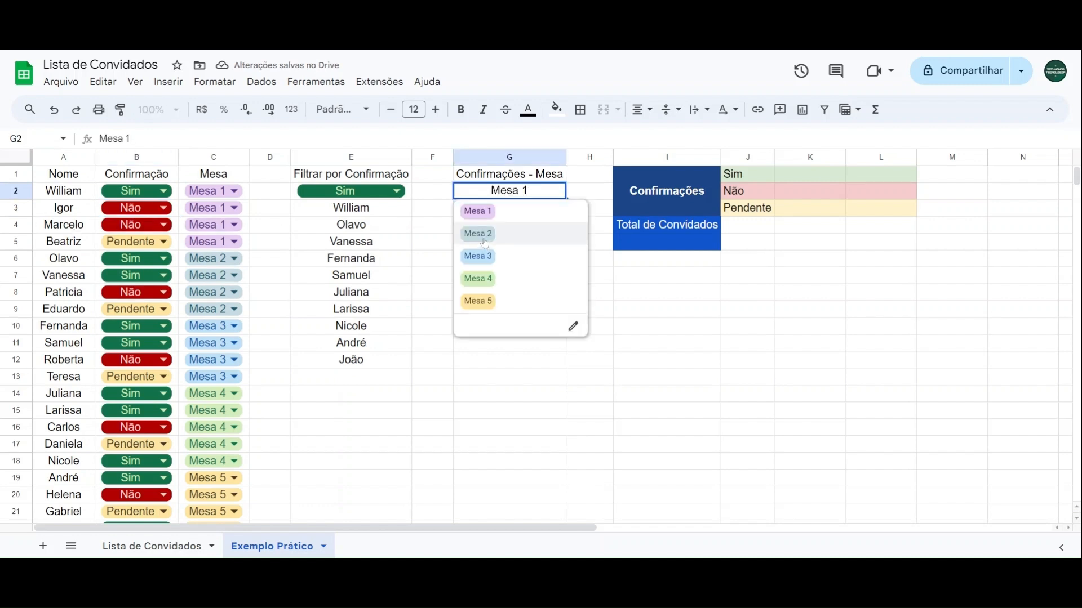
pyautogui.click(482, 240)
pyautogui.click(511, 213)
pyautogui.click(513, 232)
pyautogui.click(63, 261)
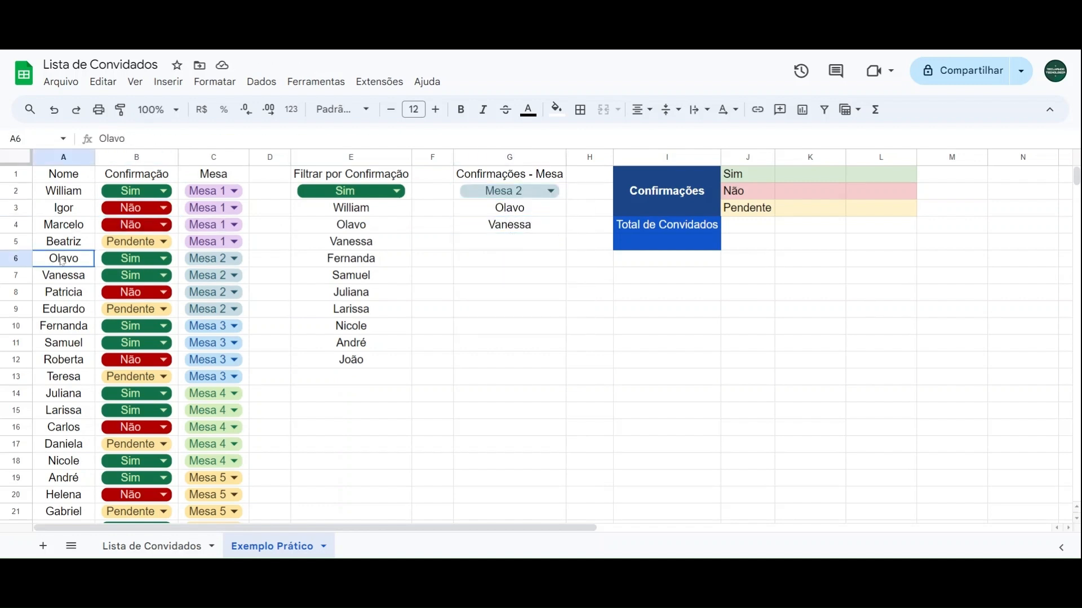
pyautogui.click(81, 275)
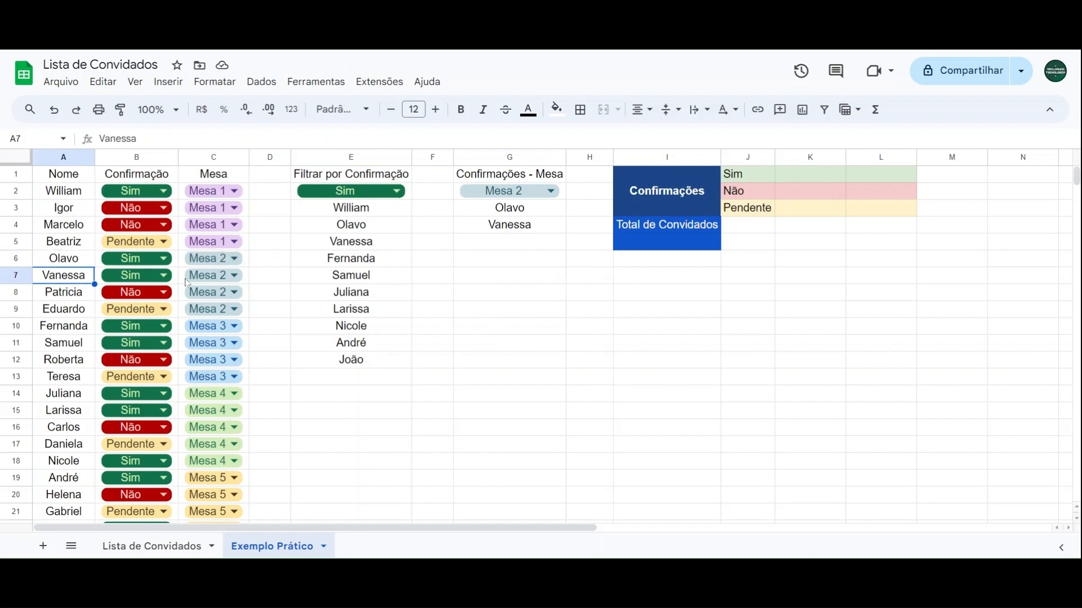
# Step: Change the confirmation of the Mesa 2 guest in row 8 to Sim
pyautogui.click(76, 294)
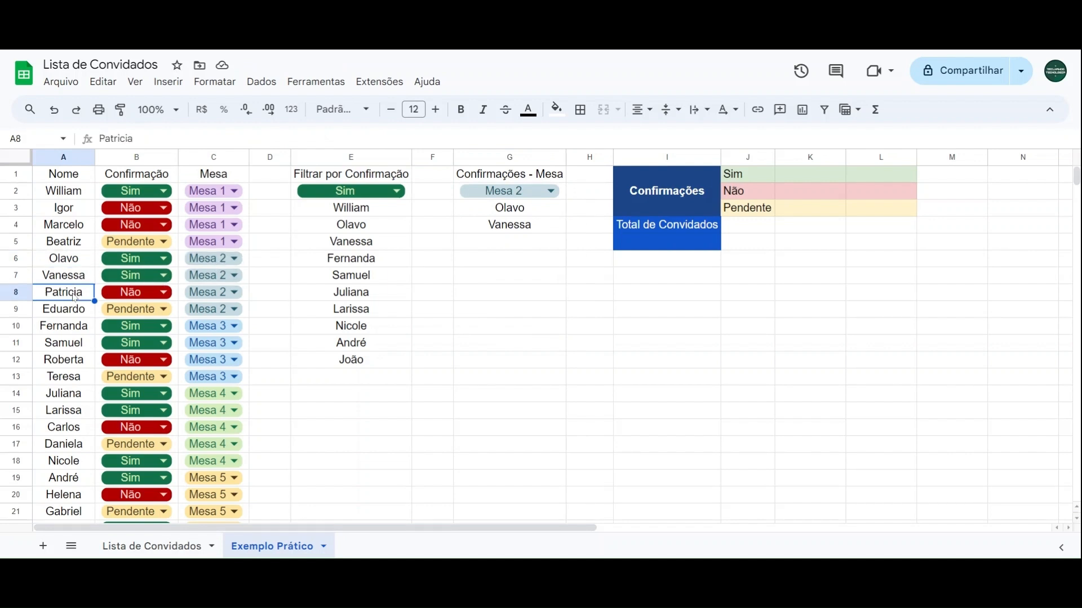
pyautogui.click(119, 297)
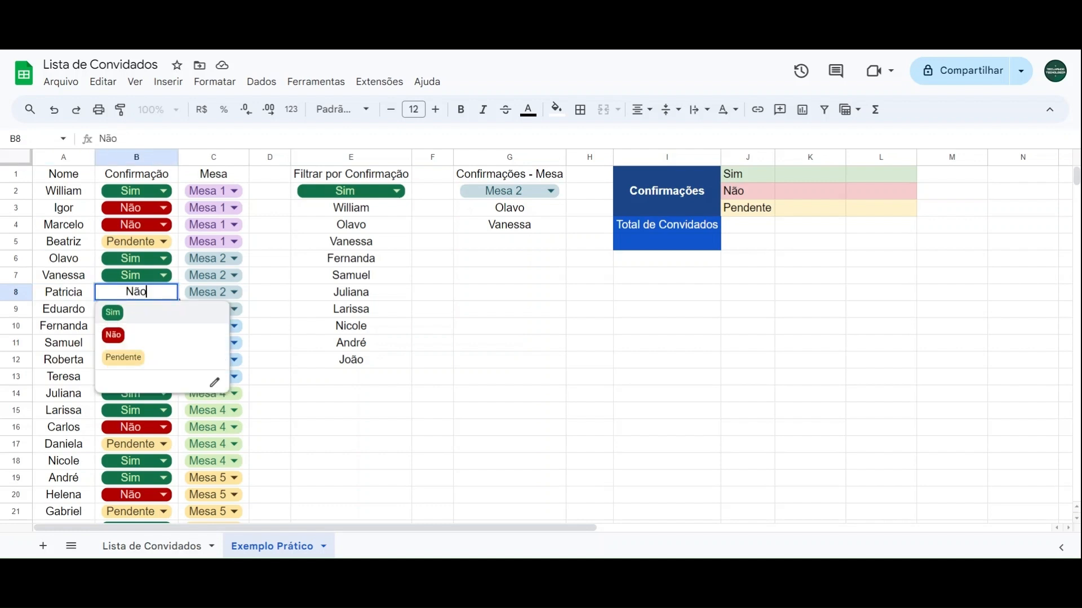
pyautogui.click(120, 320)
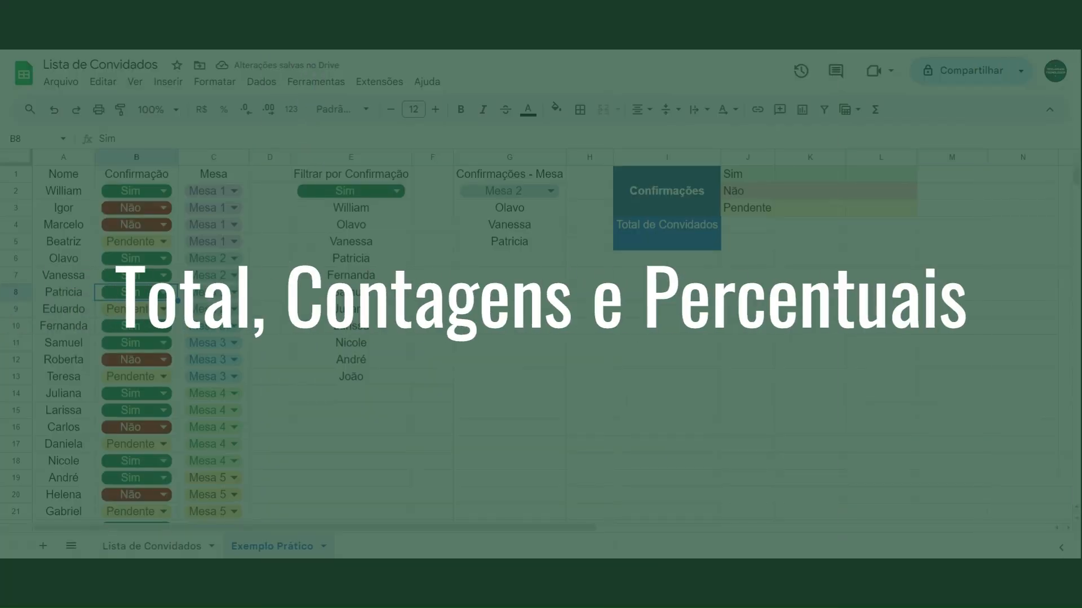
# Step: Review the empty total cell I5 and the empty cells beside Sim, Não and Pendente in K1:L3
pyautogui.click(583, 330)
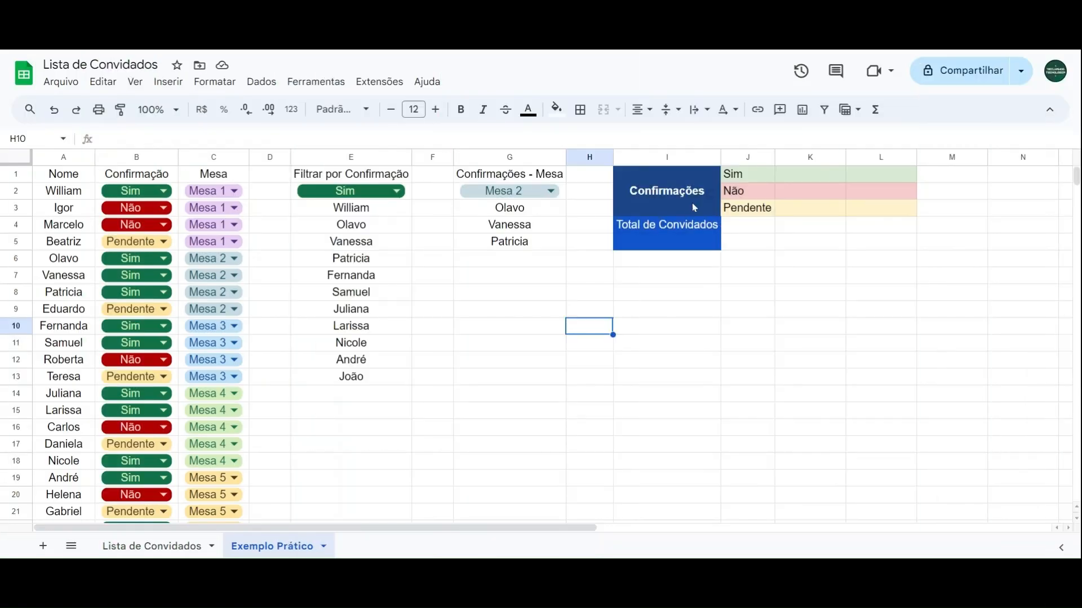
pyautogui.click(671, 244)
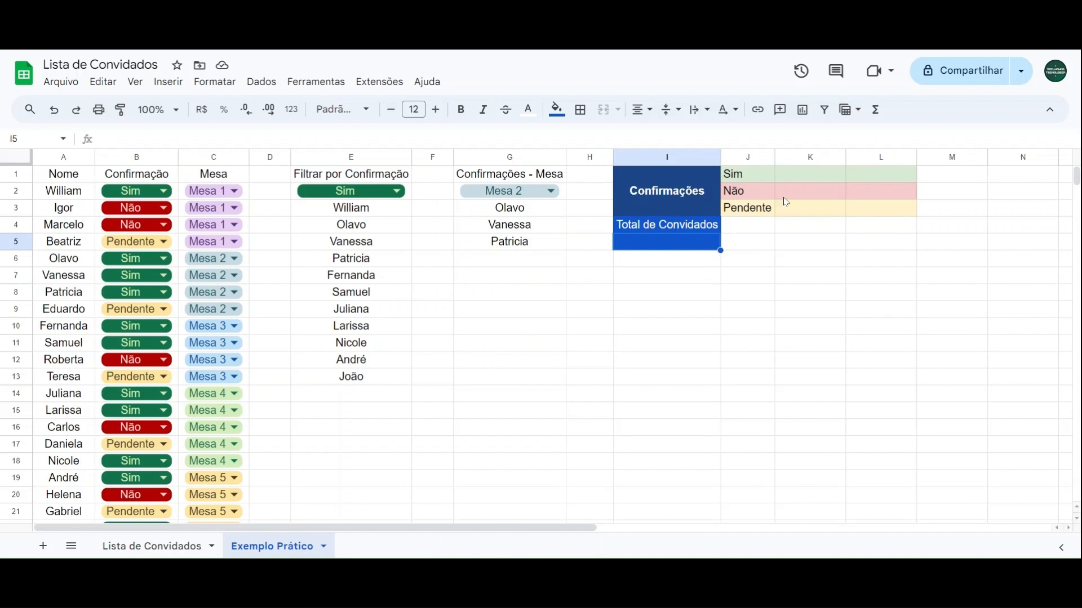
pyautogui.click(808, 178)
pyautogui.click(875, 181)
pyautogui.click(814, 194)
pyautogui.click(813, 177)
pyautogui.click(864, 180)
pyautogui.click(826, 196)
pyautogui.click(869, 198)
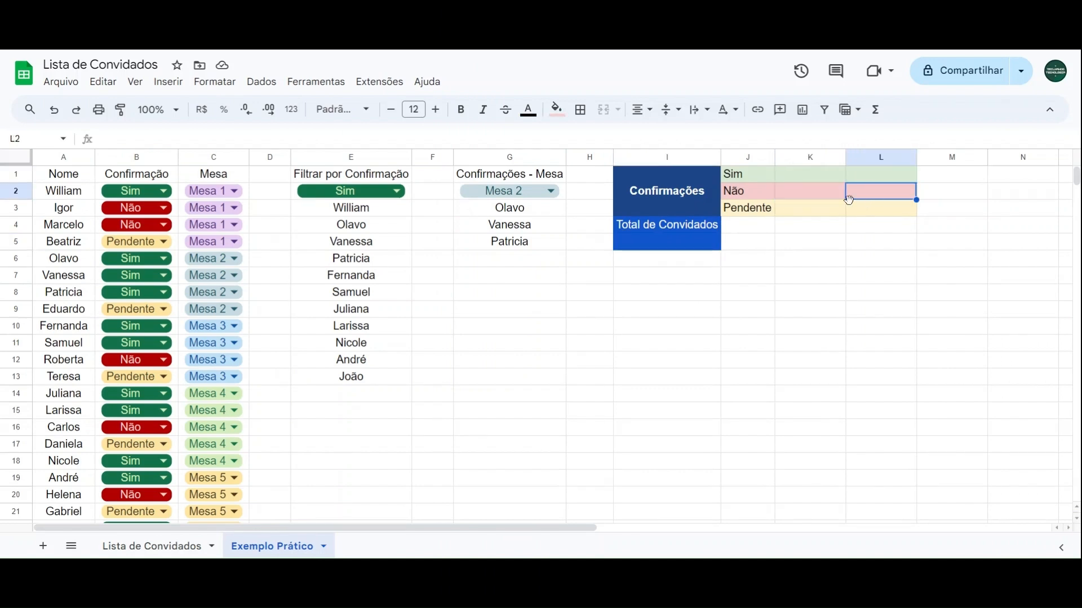
pyautogui.click(818, 213)
pyautogui.click(872, 212)
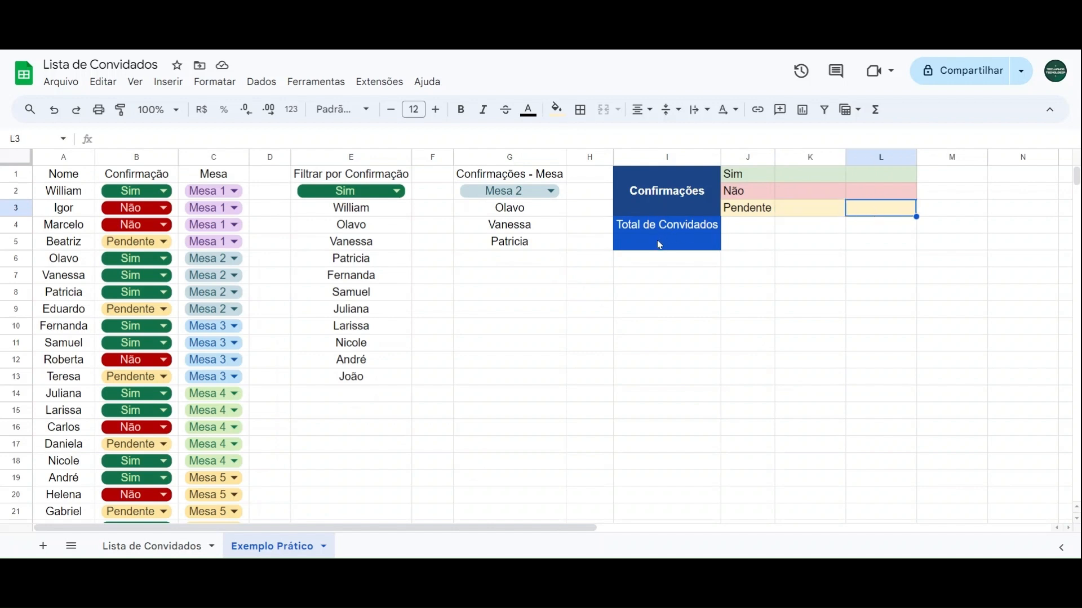
# Step: Start a CONT.VALORES formula in I5 under Total de Convidados, covering the guest names in A2:A23
pyautogui.click(660, 245)
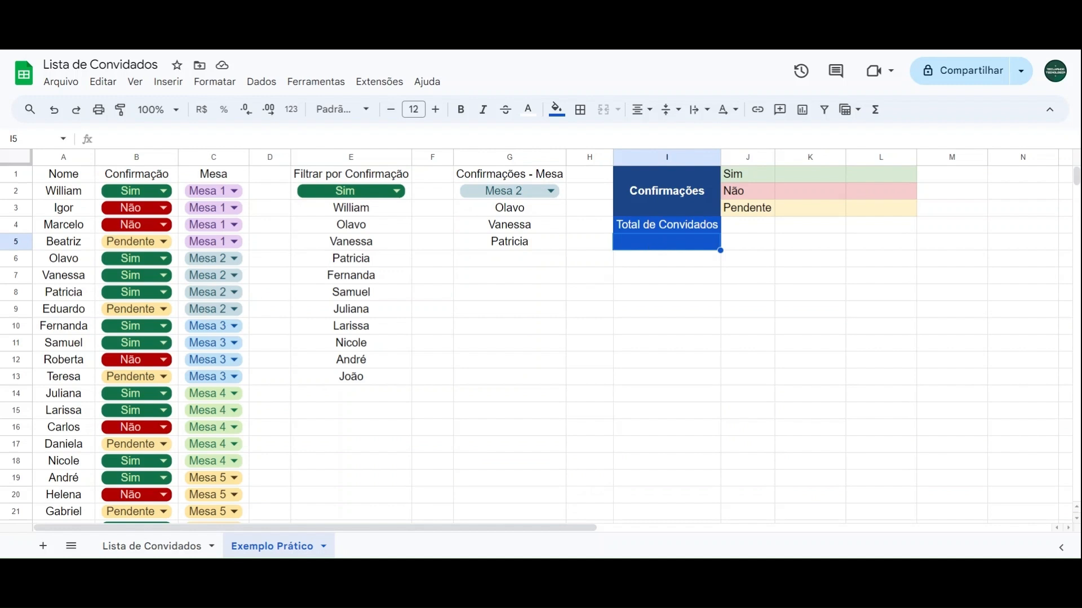
pyautogui.write('=cont.valores')
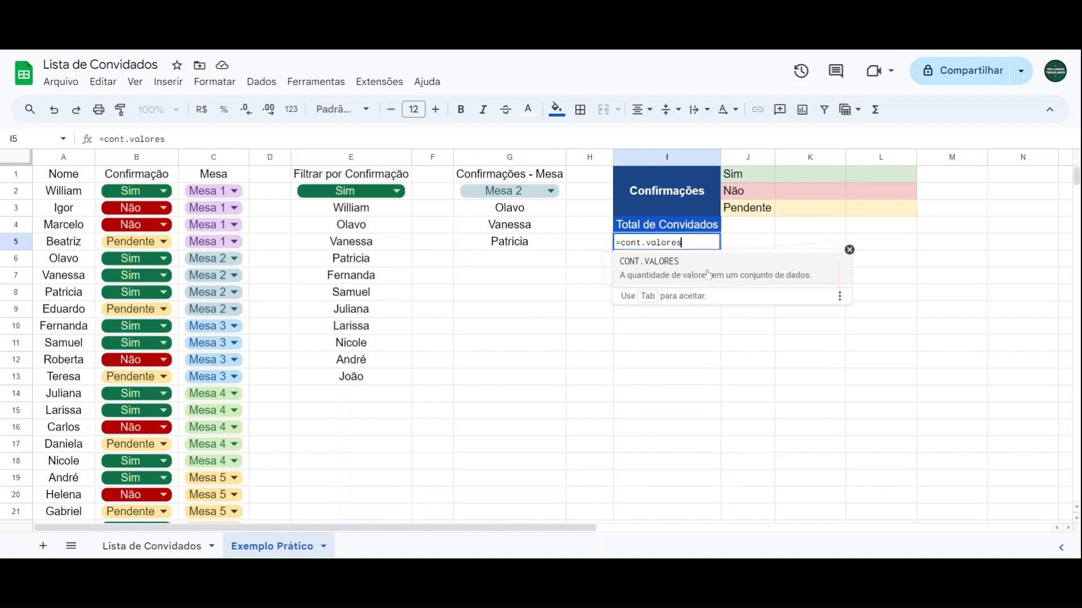
pyautogui.press('Tab')
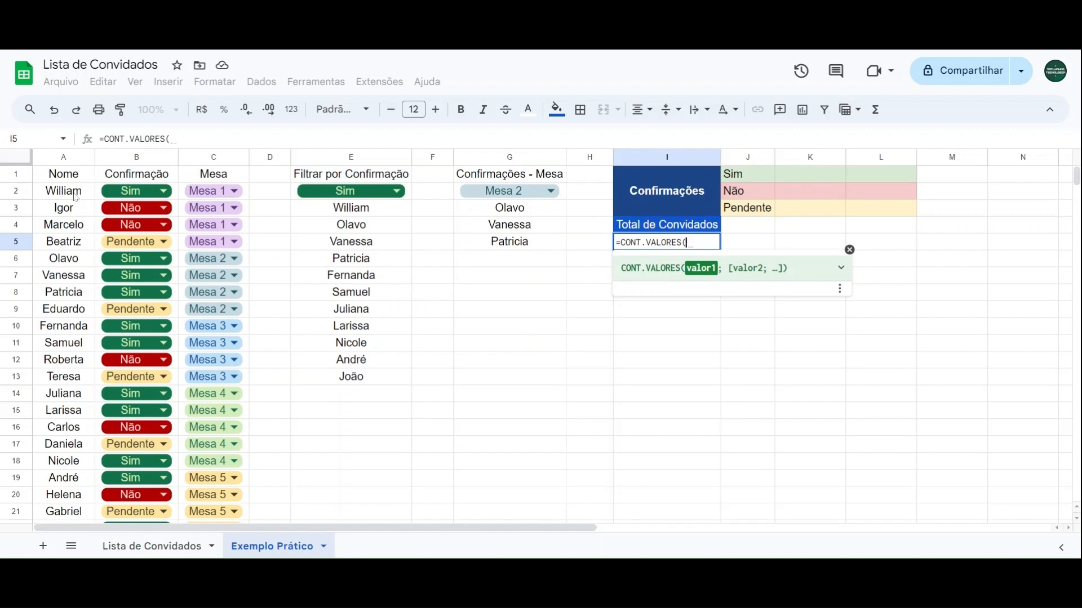
pyautogui.moveTo(76, 197); pyautogui.dragTo(59, 407)
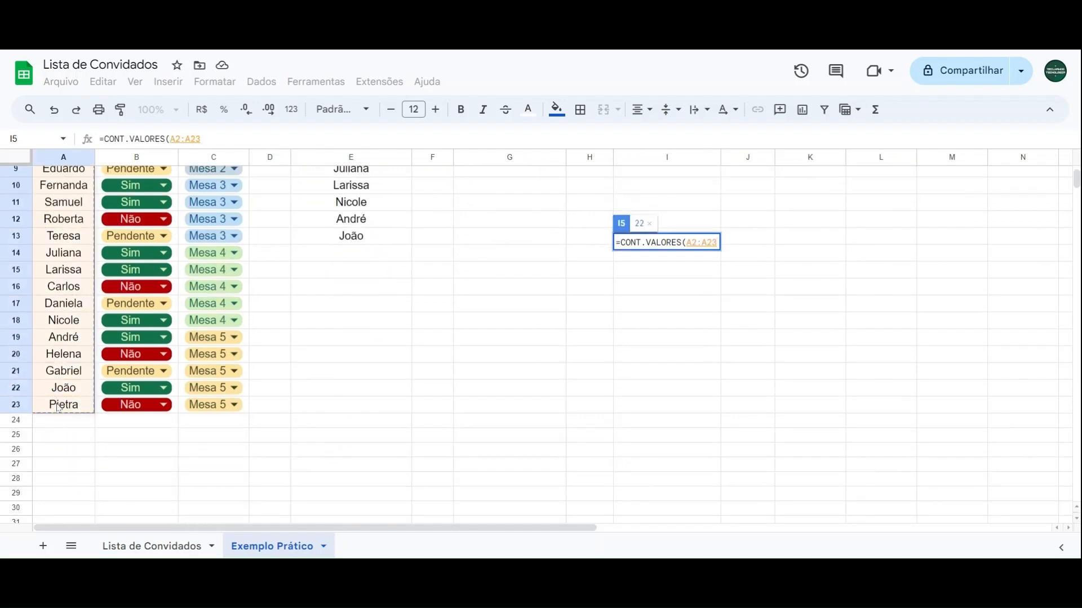
pyautogui.scroll(3, 59, 403)
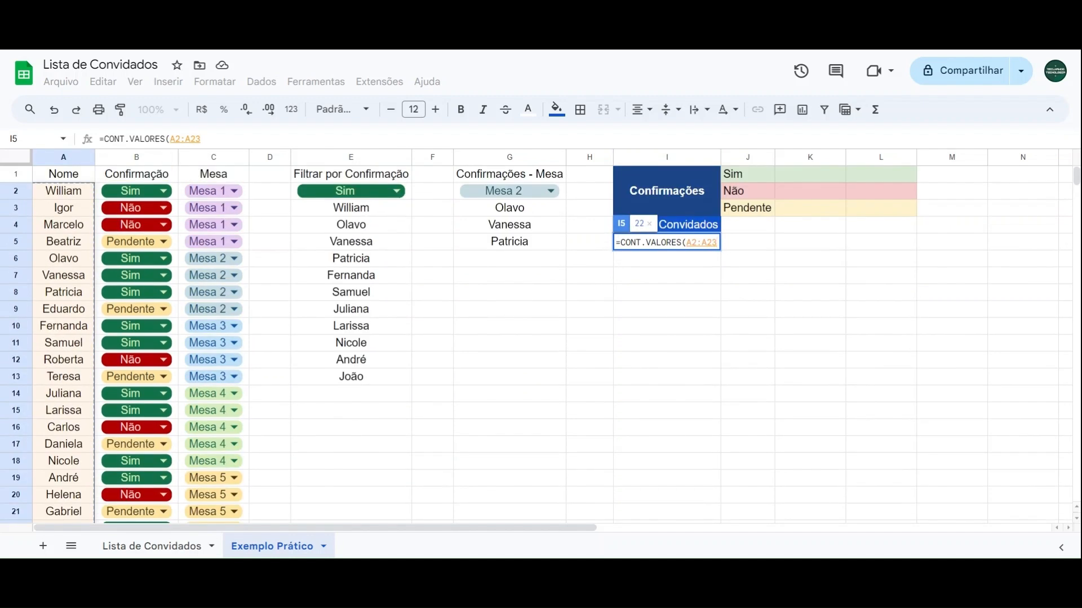
pyautogui.scroll(-5, 60, 272)
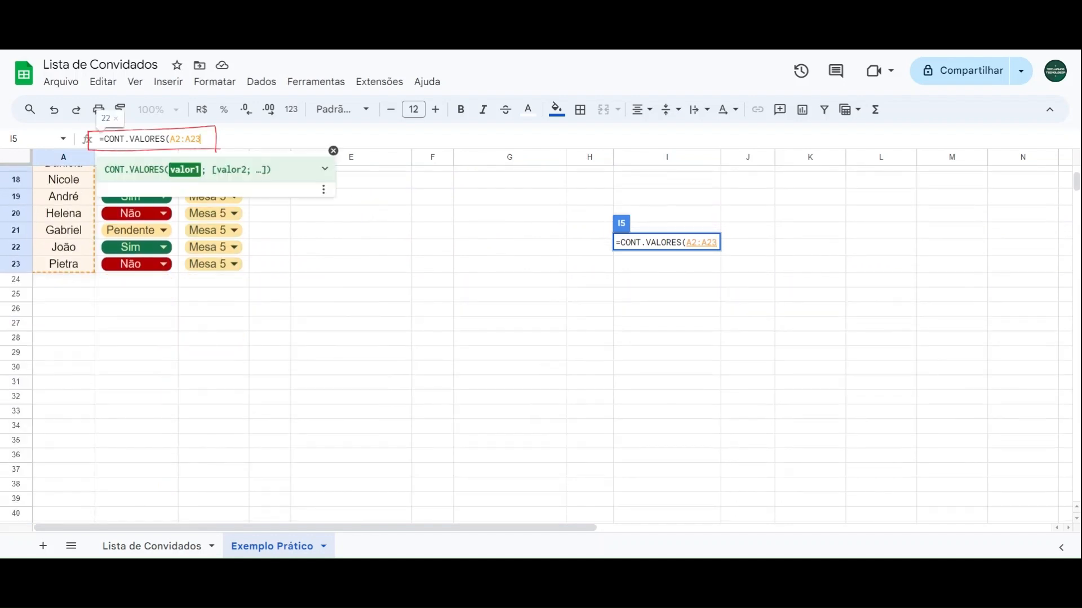
# Step: Make the I5 count range open-ended and complete the formula as =CONT.VALORES(A2:A)
pyautogui.moveTo(201, 140); pyautogui.dragTo(191, 139)
pyautogui.press('BackSpace')
pyautogui.scroll(2, 84, 282)
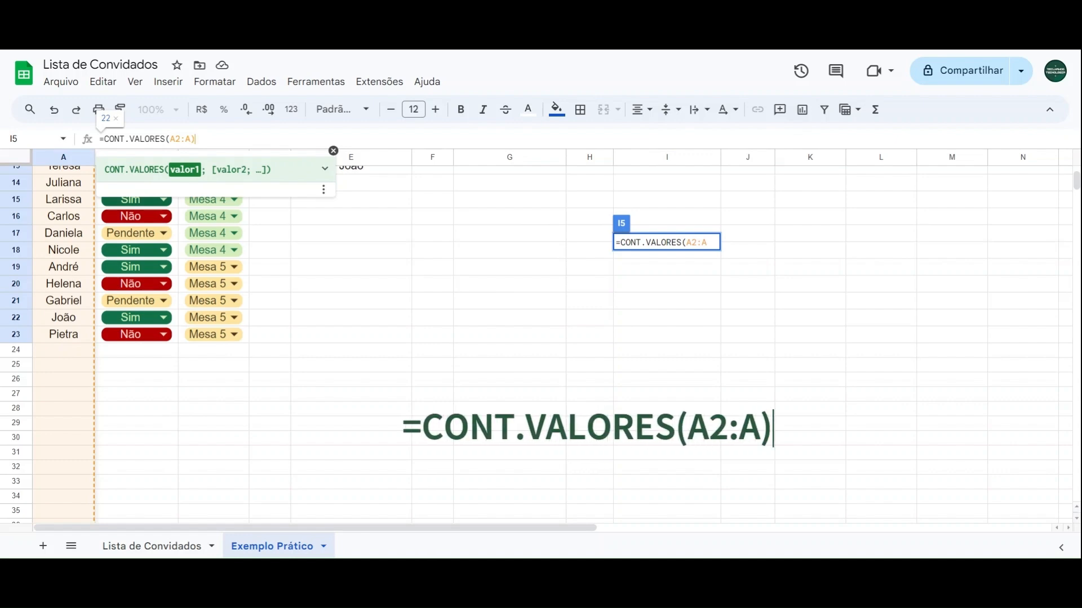
pyautogui.write(')')
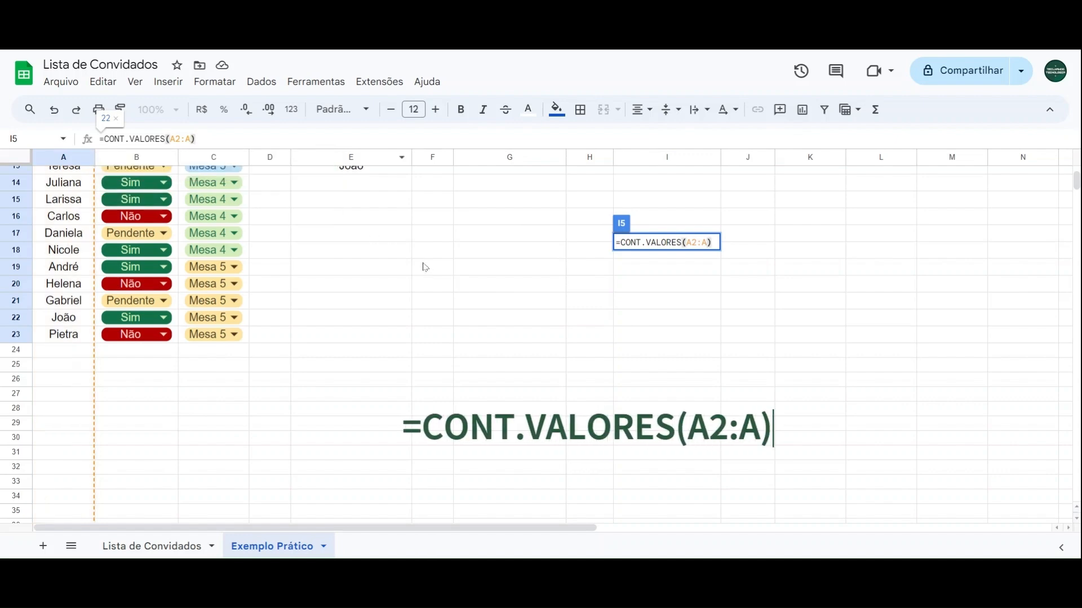
pyautogui.press('Return')
pyautogui.scroll(2, 679, 245)
pyautogui.scroll(-2, 679, 246)
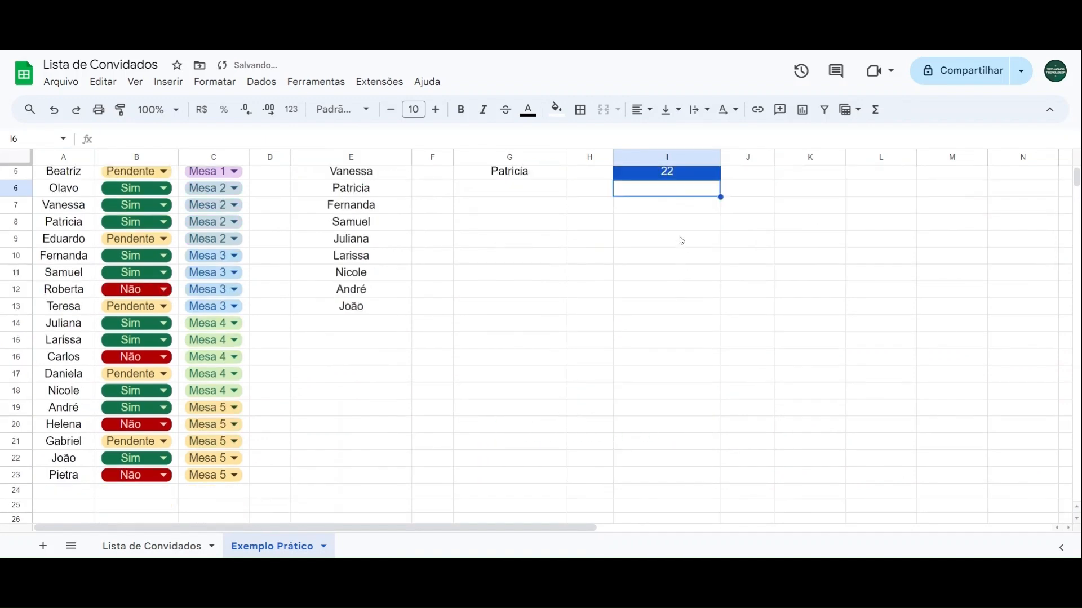
pyautogui.scroll(2, 680, 244)
pyautogui.click(641, 249)
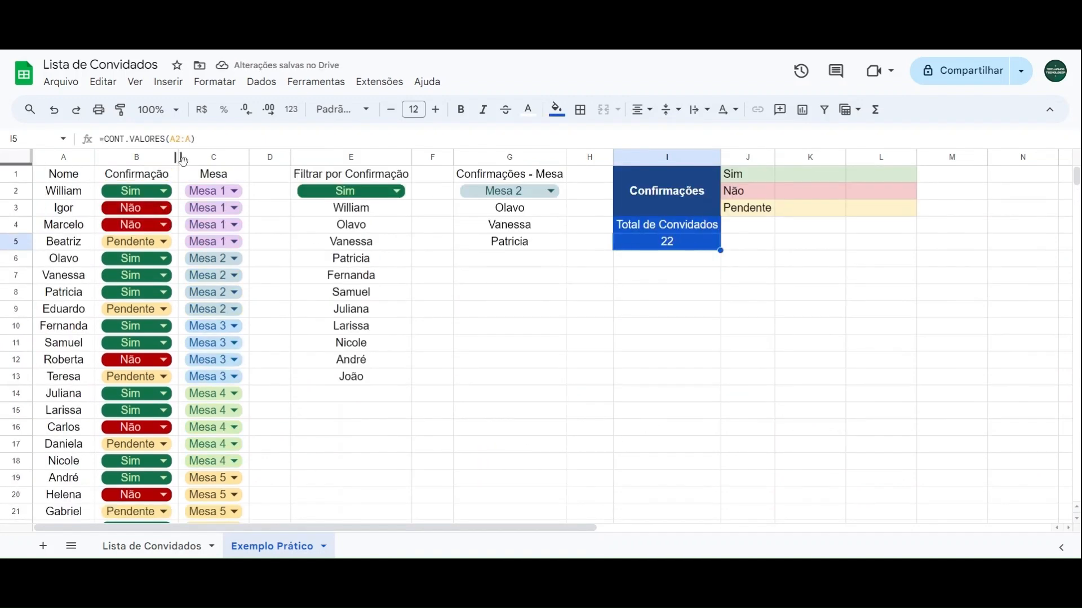
# Step: Select the guest names in A2:A23 to check their count against the total in I5
pyautogui.click(82, 194)
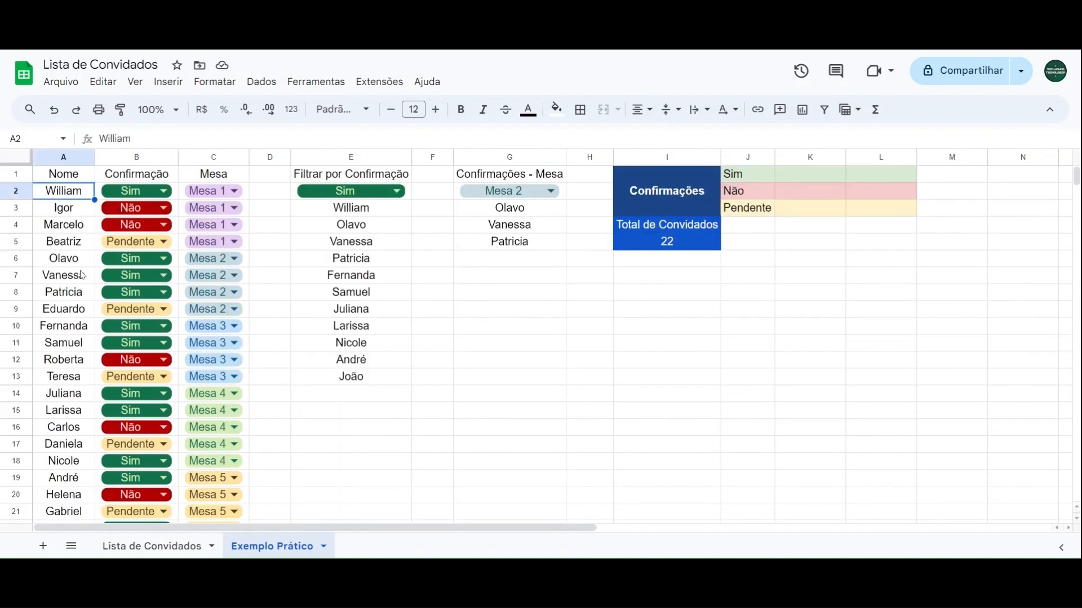
pyautogui.scroll(-2, 66, 290)
pyautogui.moveTo(69, 195); pyautogui.dragTo(64, 408)
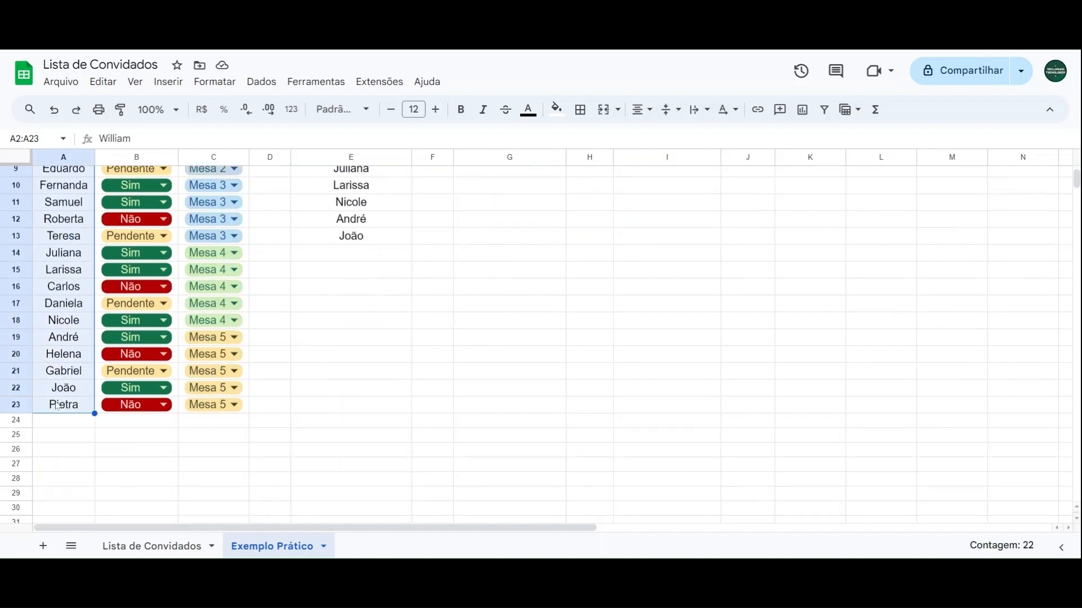
pyautogui.scroll(3, 62, 402)
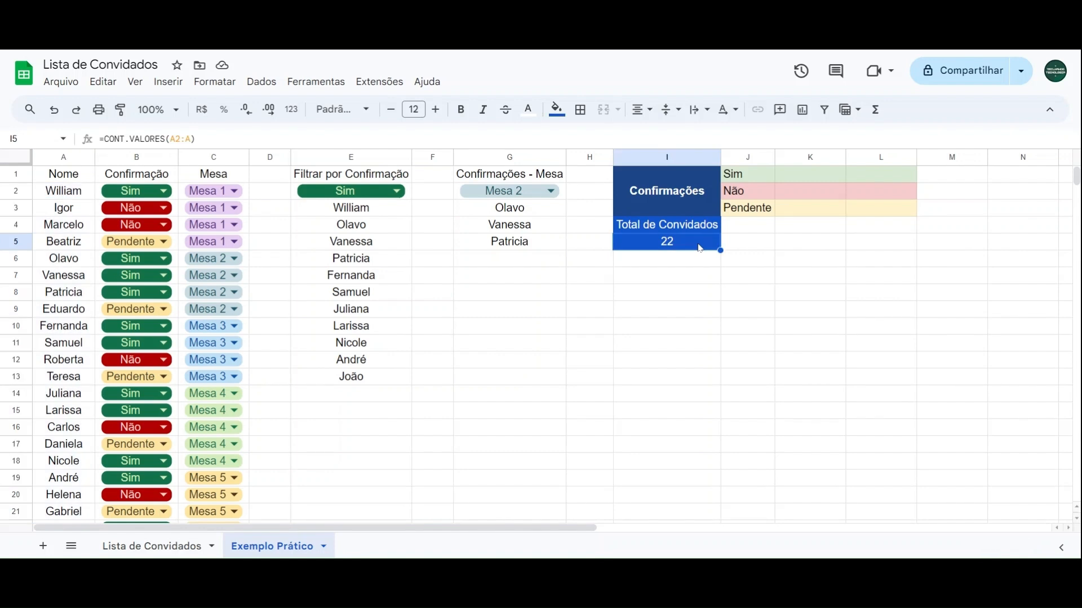
# Step: Examine the Sim, Não and Pendente summary block in J1:L3, including its empty count and percentage cells
pyautogui.moveTo(744, 176); pyautogui.dragTo(862, 218)
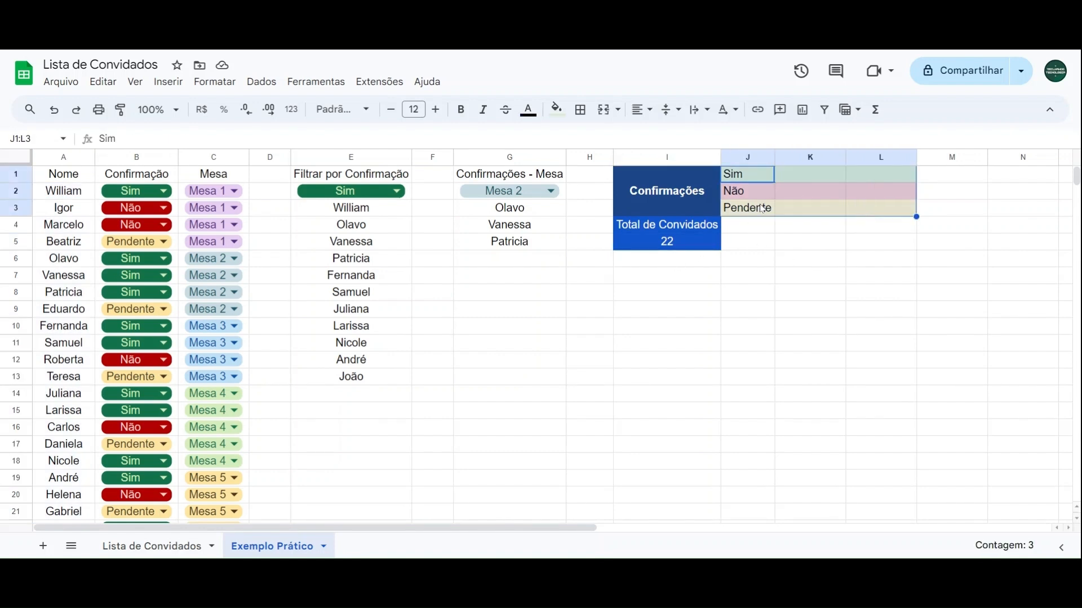
pyautogui.click(792, 180)
pyautogui.click(749, 180)
pyautogui.click(790, 178)
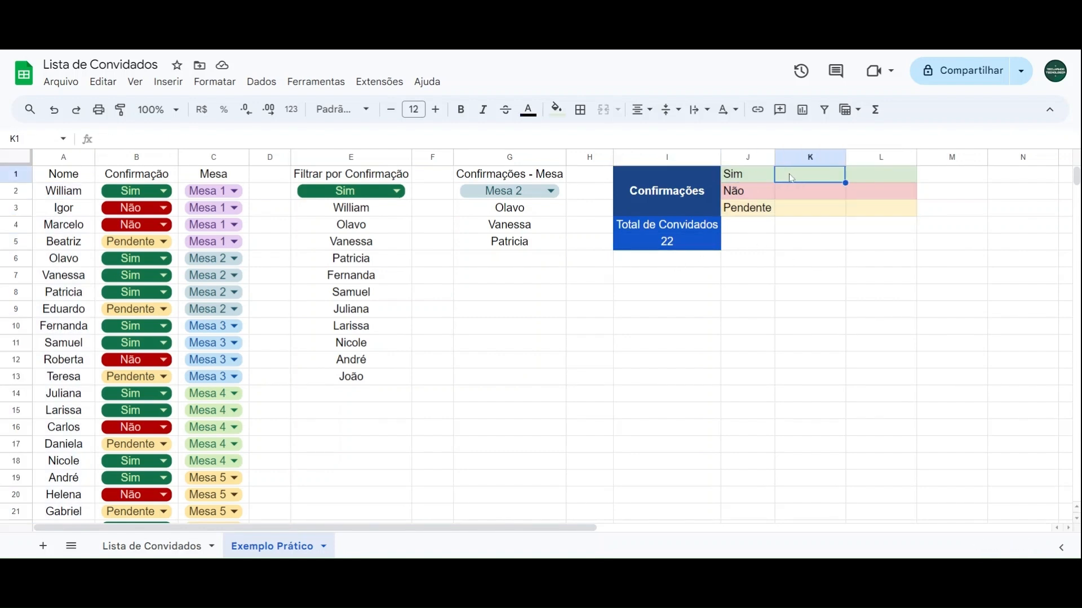
pyautogui.click(799, 191)
pyautogui.click(795, 213)
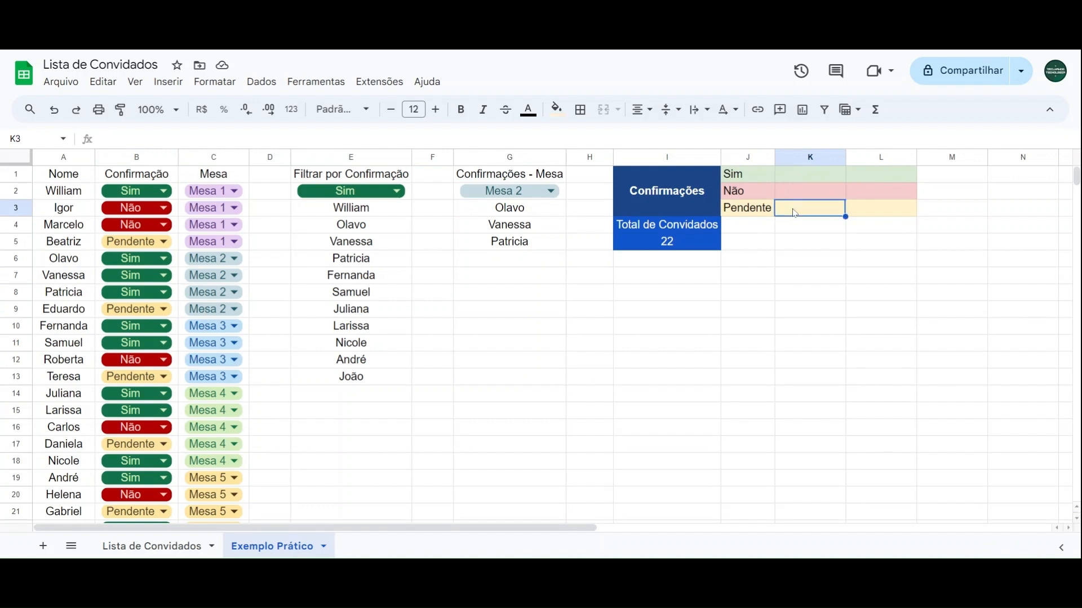
pyautogui.moveTo(875, 179); pyautogui.dragTo(873, 214)
# Step: Start a CONT.SE formula in K1 beside Sim, using the confirmations in B2:B23 as its range
pyautogui.click(811, 174)
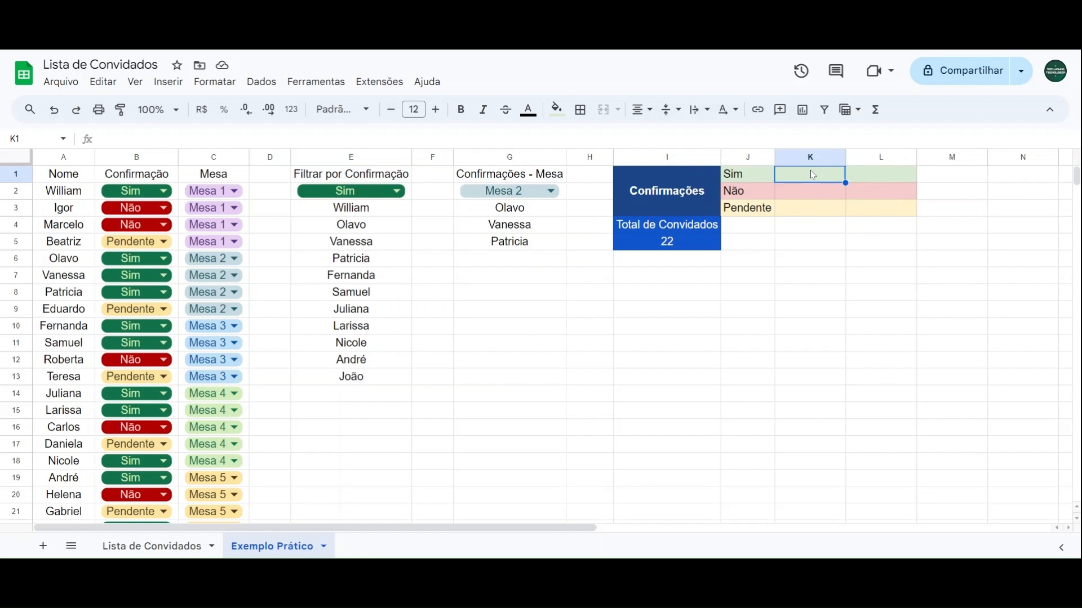
pyautogui.write('=cont.s')
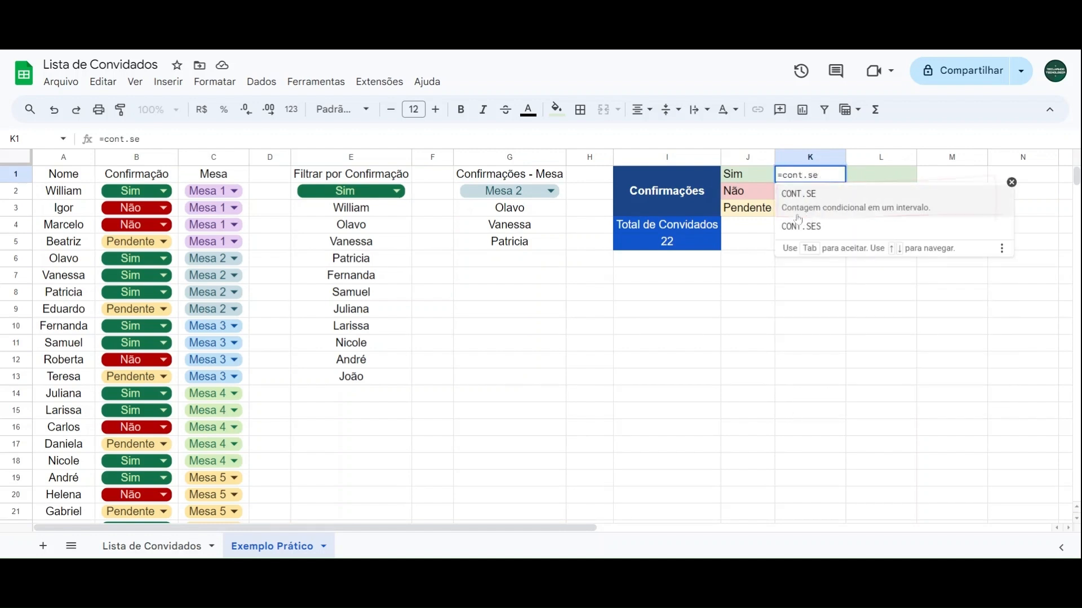
pyautogui.write('e')
pyautogui.click(862, 211)
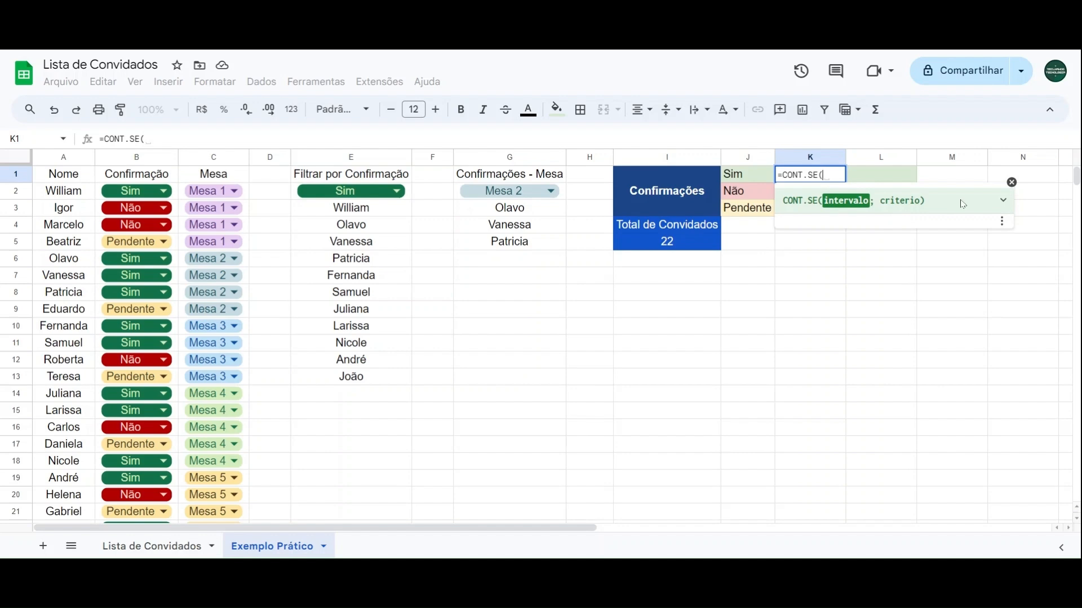
pyautogui.moveTo(140, 191); pyautogui.dragTo(166, 406)
pyautogui.scroll(-3, 171, 269)
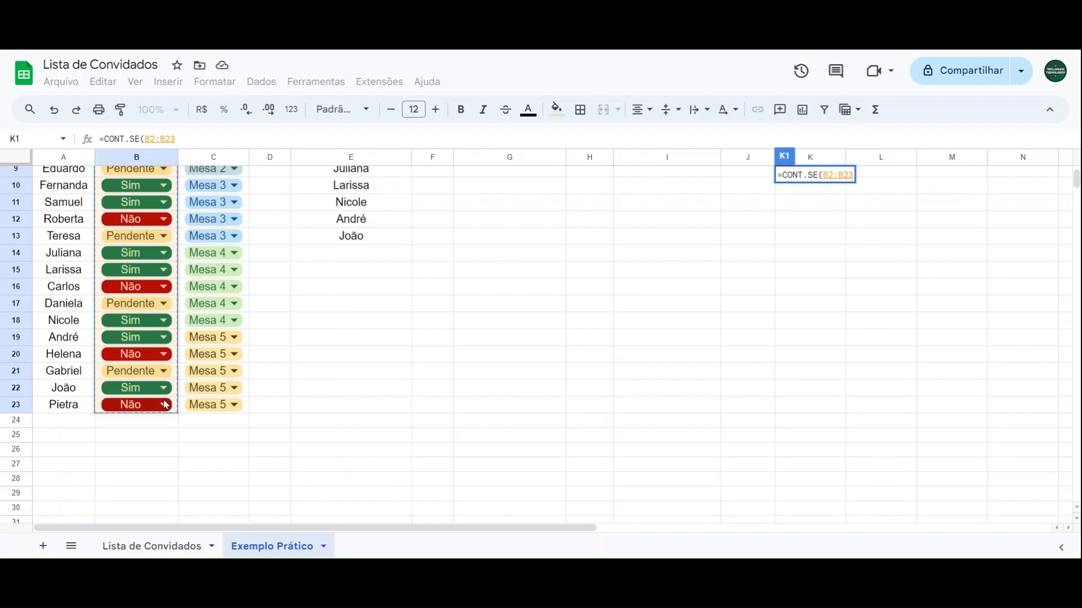
pyautogui.scroll(3, 166, 406)
# Step: Shorten the CONT.SE range in K1 to the open-ended B2:B so that it covers the whole Confirmação column
pyautogui.moveTo(176, 140); pyautogui.dragTo(145, 139)
pyautogui.click(176, 140)
pyautogui.click(176, 139)
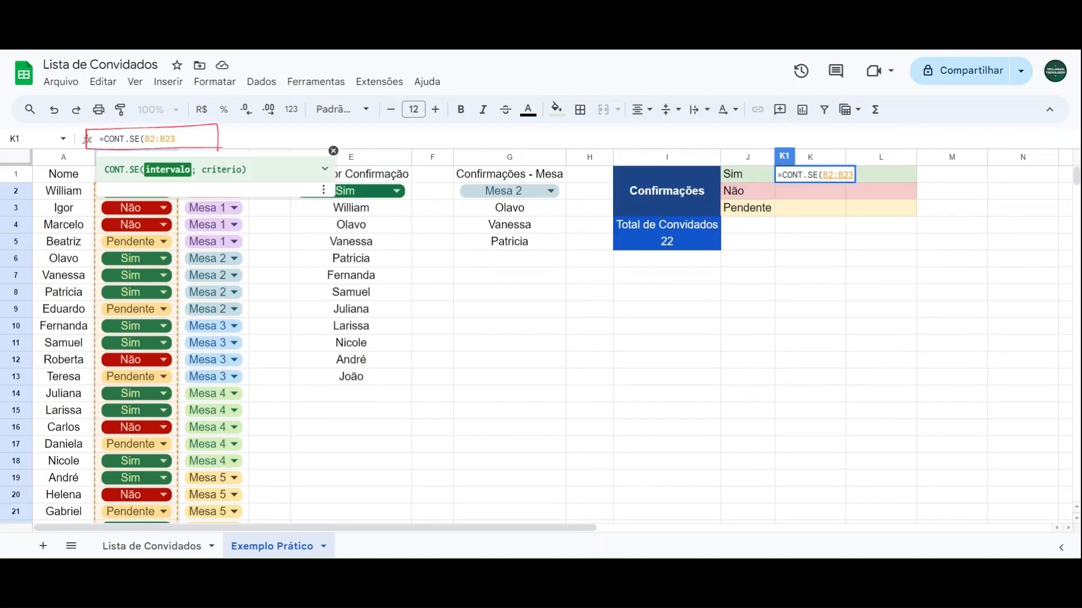
pyautogui.press('BackSpace')
pyautogui.press('BackSpace')
pyautogui.scroll(-10, 156, 306)
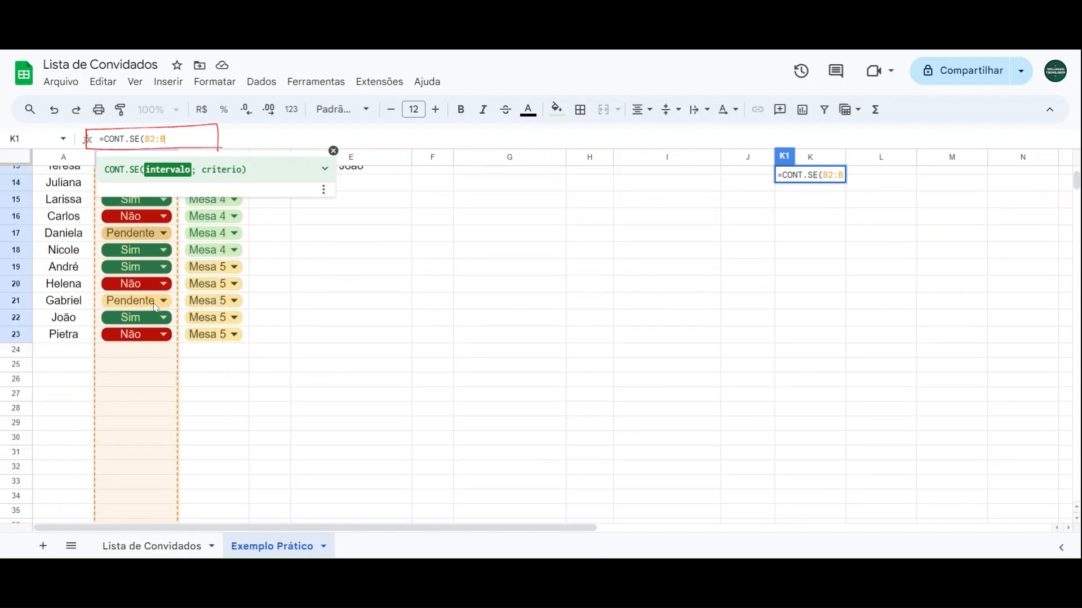
pyautogui.scroll(7, 156, 306)
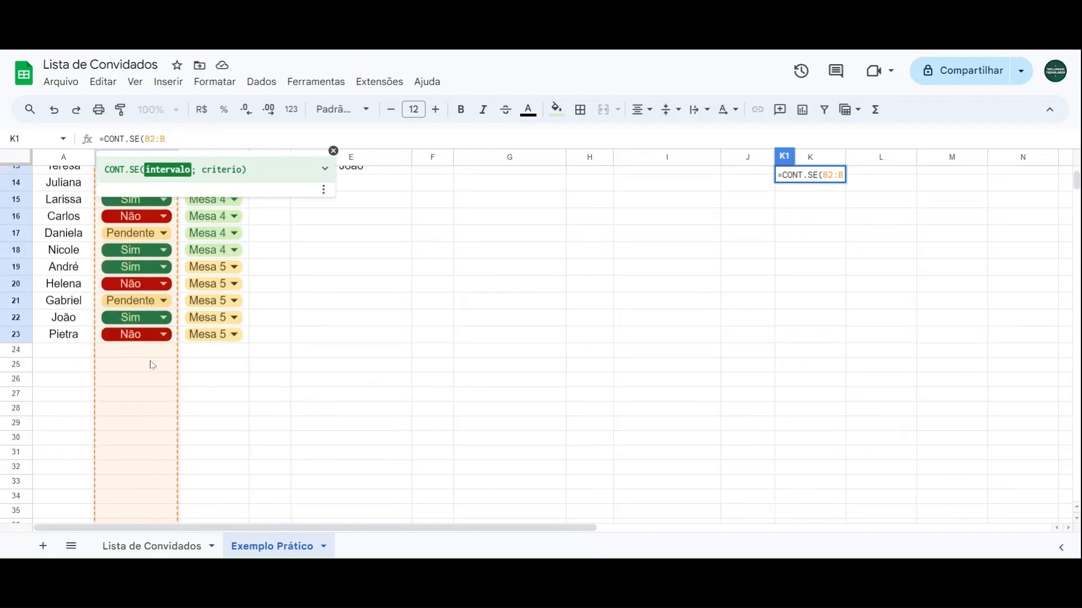
pyautogui.scroll(4, 541, 338)
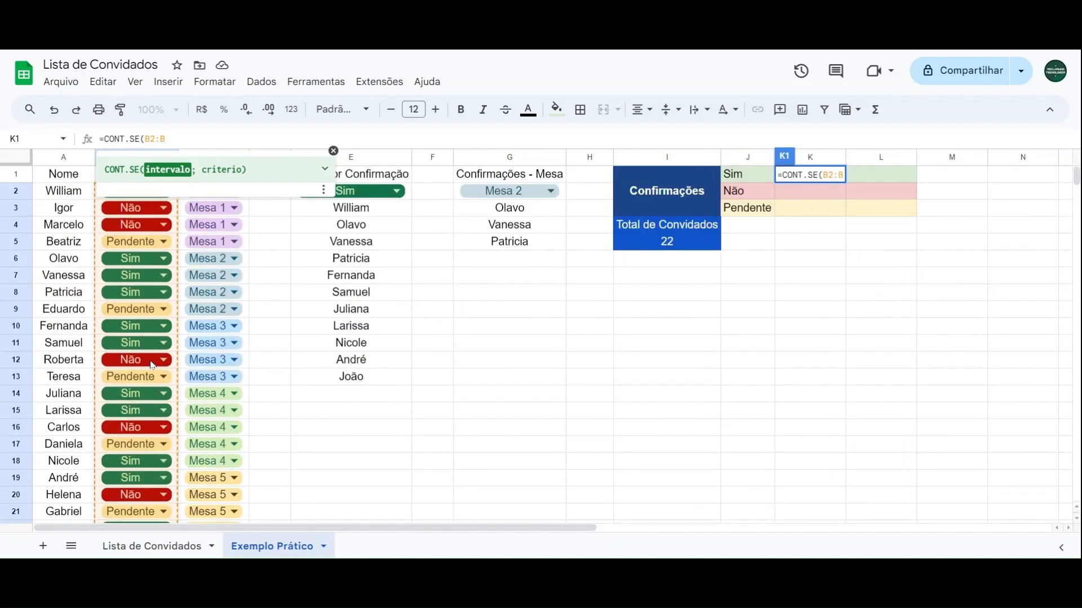
# Step: Add the criterion "Sim" and complete the K1 formula as =CONT.SE(B2:B;"Sim")
pyautogui.write(';')
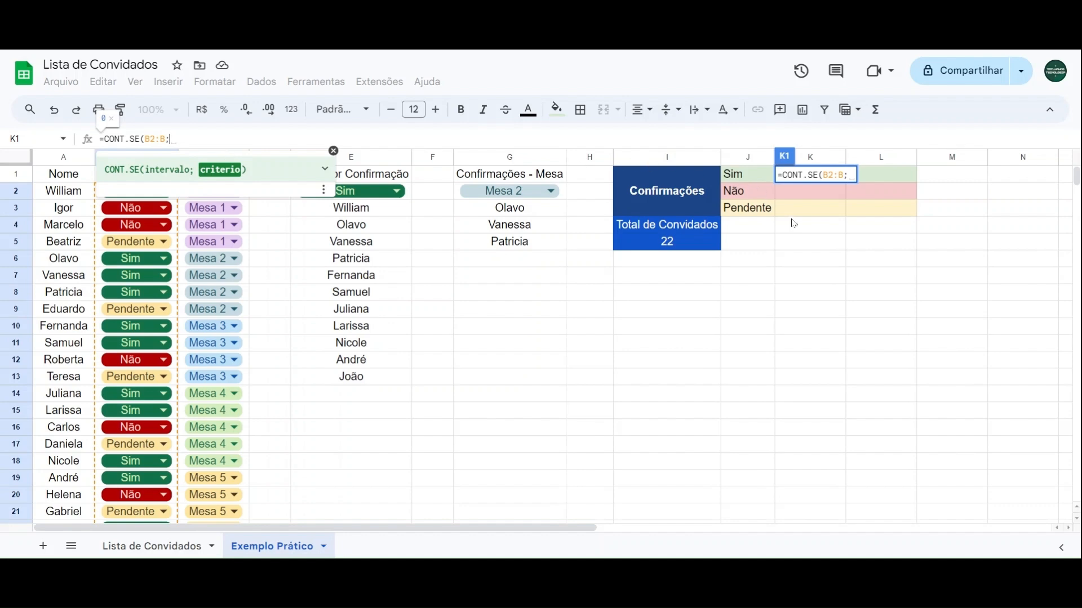
pyautogui.write('""')
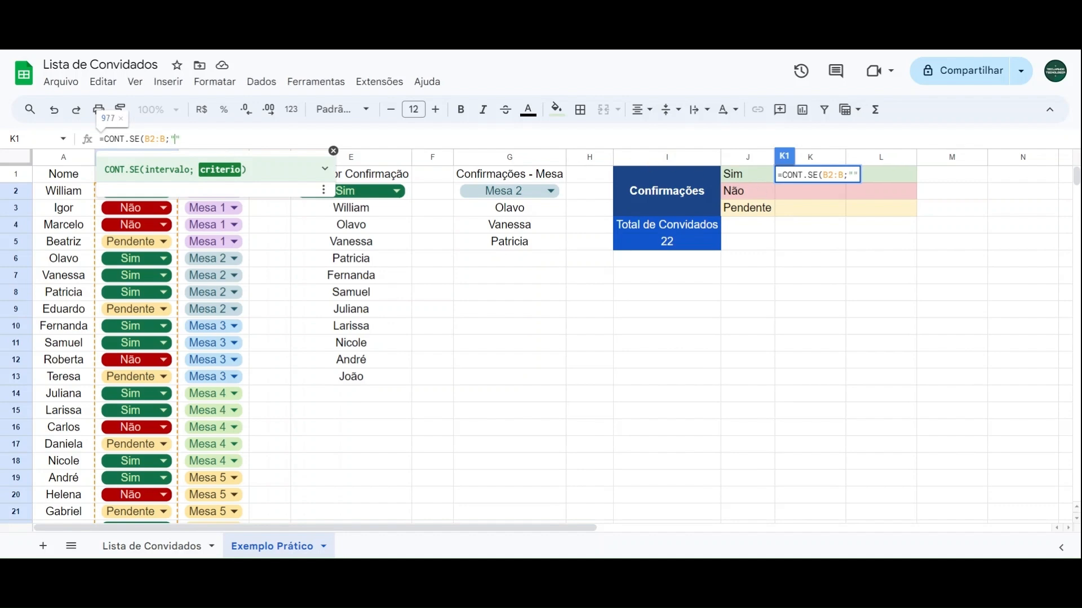
pyautogui.write('Sim')
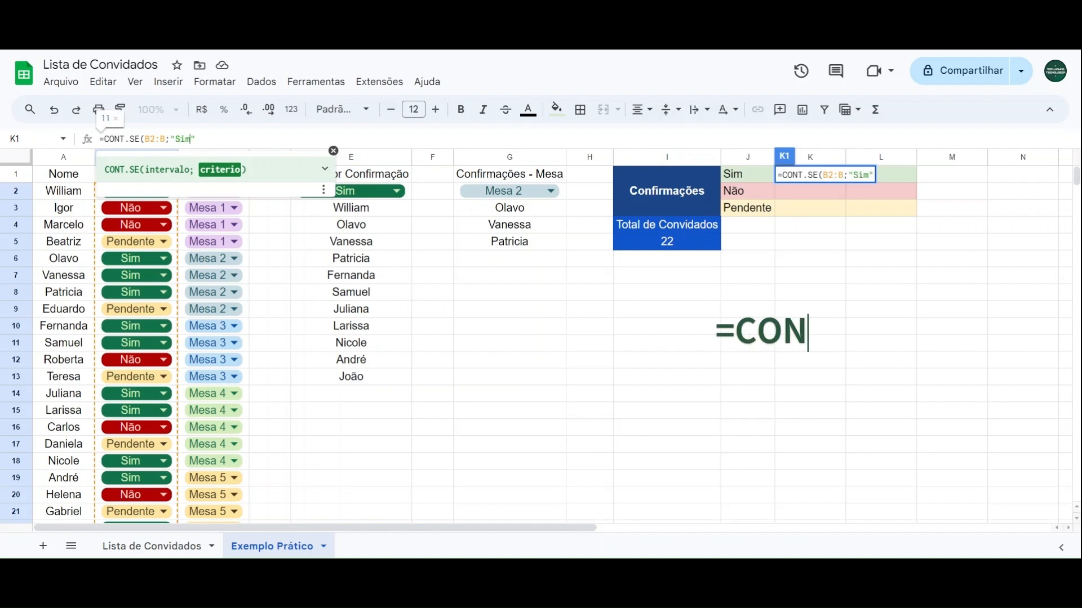
pyautogui.write(')')
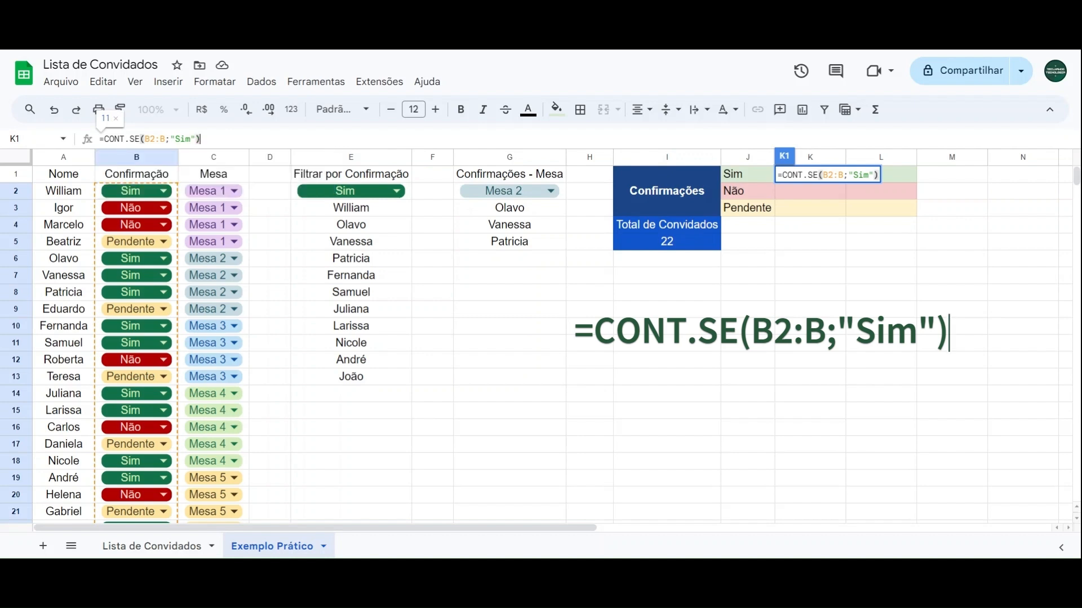
pyautogui.press('Return')
pyautogui.click(809, 176)
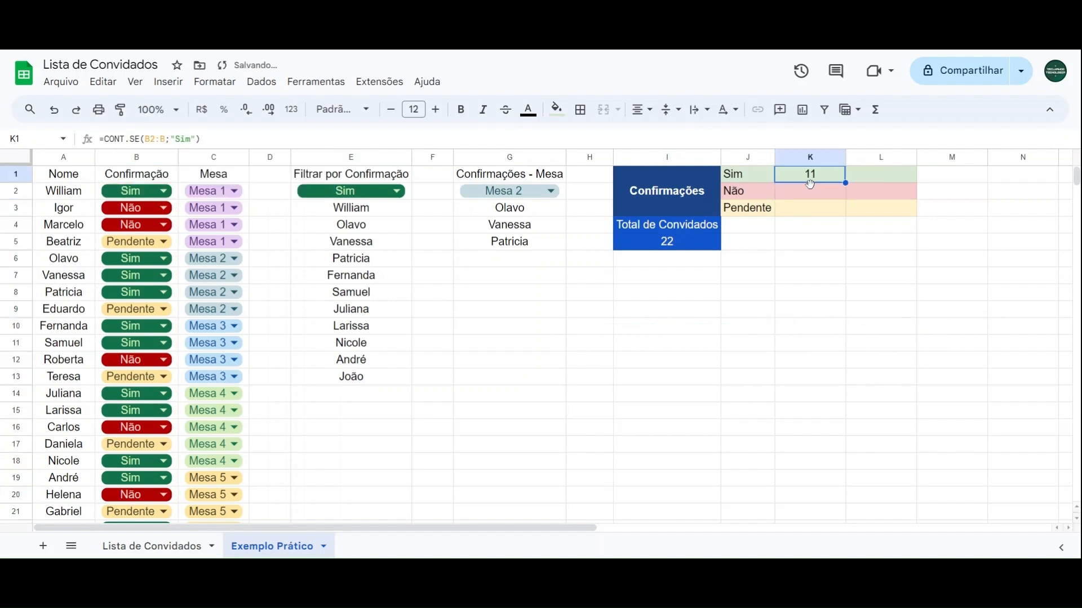
# Step: Go through the guests marked Sim in column A one by one to verify the count in K1
pyautogui.click(83, 196)
pyautogui.click(80, 262)
pyautogui.click(80, 280)
pyautogui.click(81, 297)
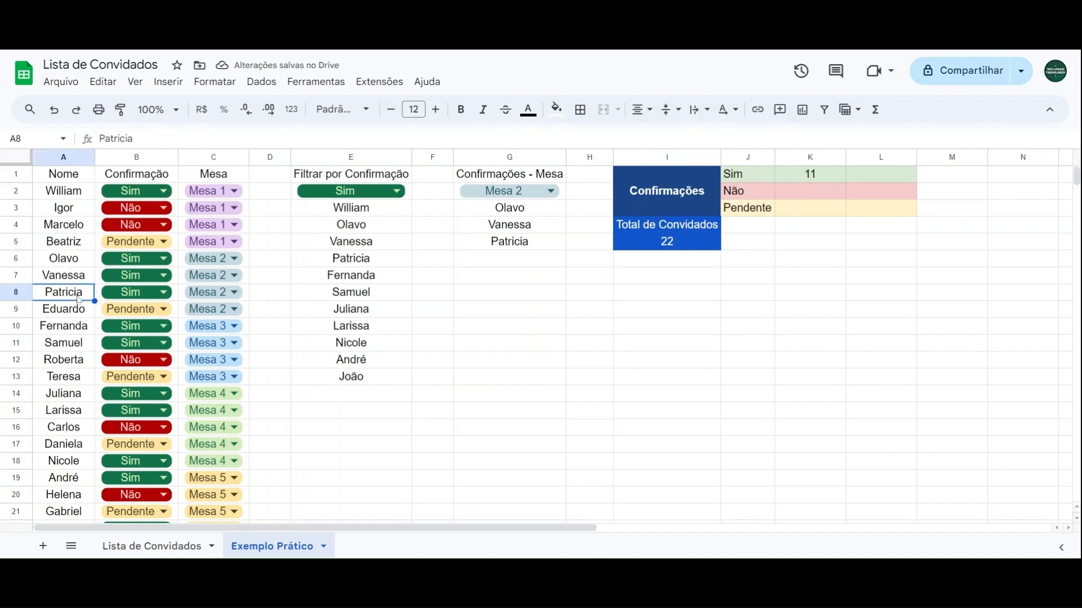
pyautogui.click(83, 343)
pyautogui.click(83, 408)
pyautogui.click(81, 463)
pyautogui.click(80, 481)
pyautogui.scroll(-2, 81, 481)
pyautogui.click(81, 463)
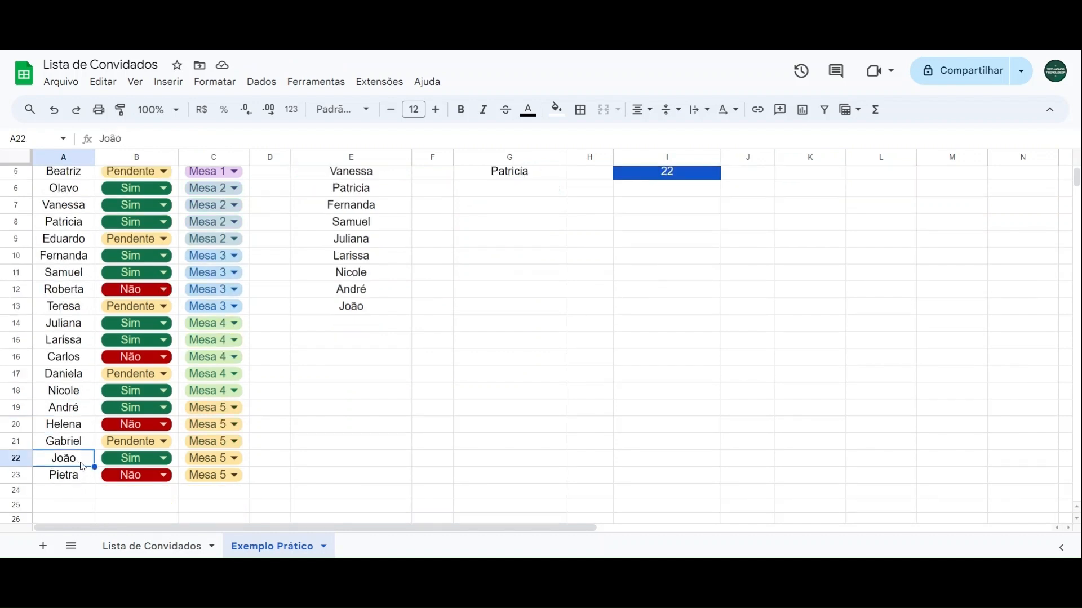
# Step: Change the confirmation of the Mesa 5 guest in row 22 to Pendente and check the Sim count in K1
pyautogui.click(110, 463)
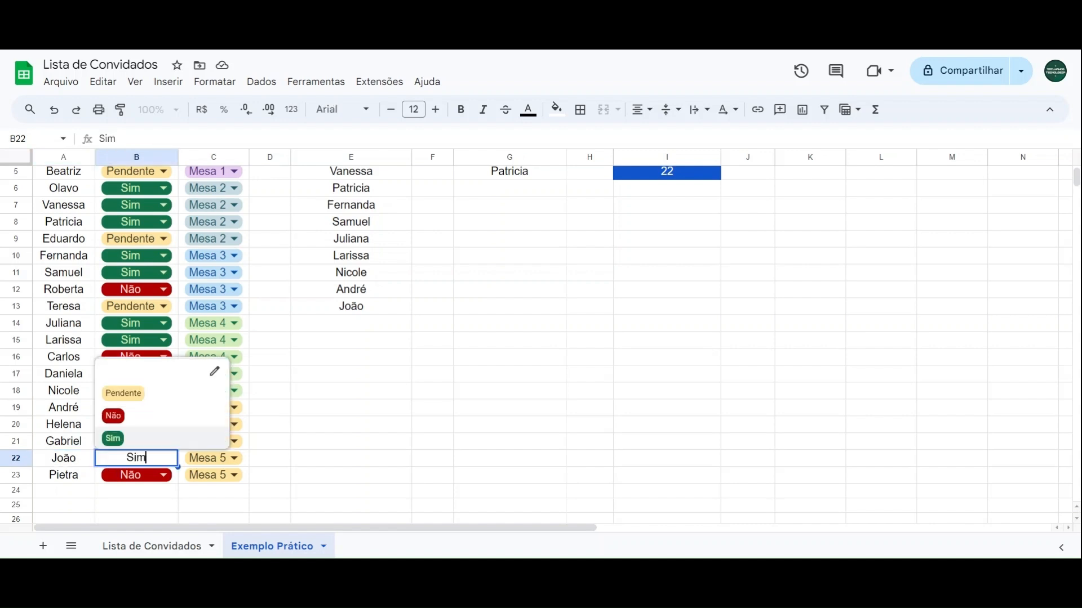
pyautogui.click(121, 402)
pyautogui.scroll(2, 742, 380)
pyautogui.click(829, 175)
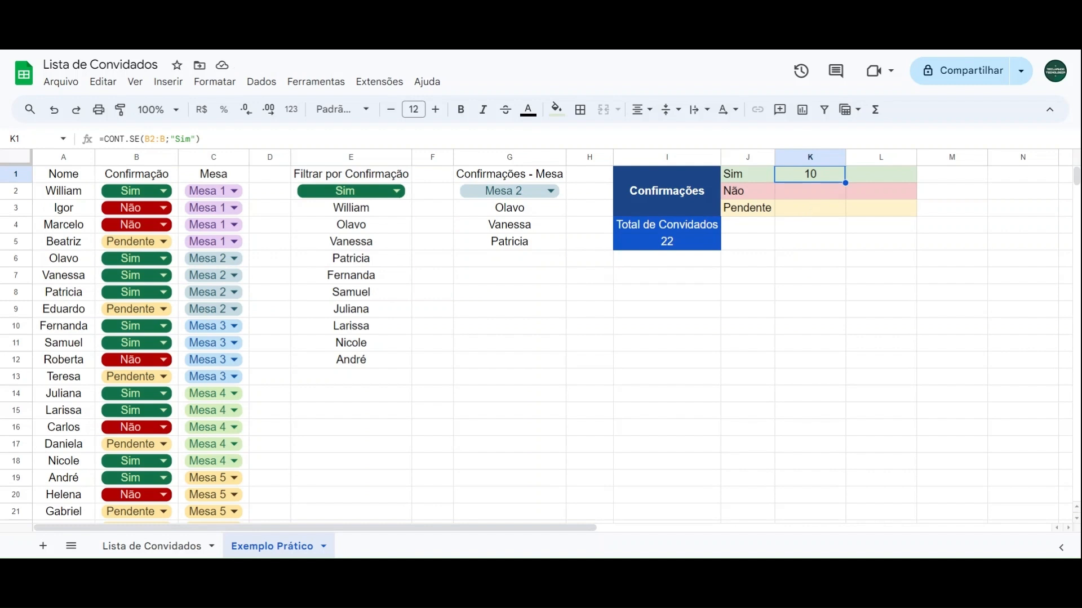
# Step: Count the declined guests in K2 with the formula =CONT.SE(B2:B;"Não") and dismiss the autofill suggestion
pyautogui.click(807, 197)
pyautogui.click(806, 213)
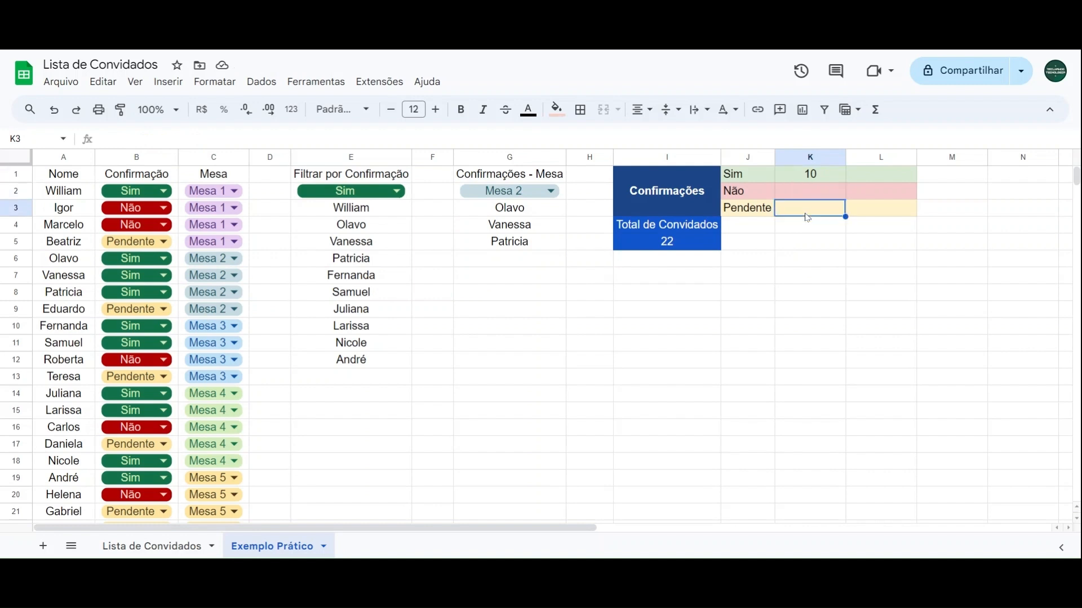
pyautogui.click(807, 194)
pyautogui.write('=CONT.SE')
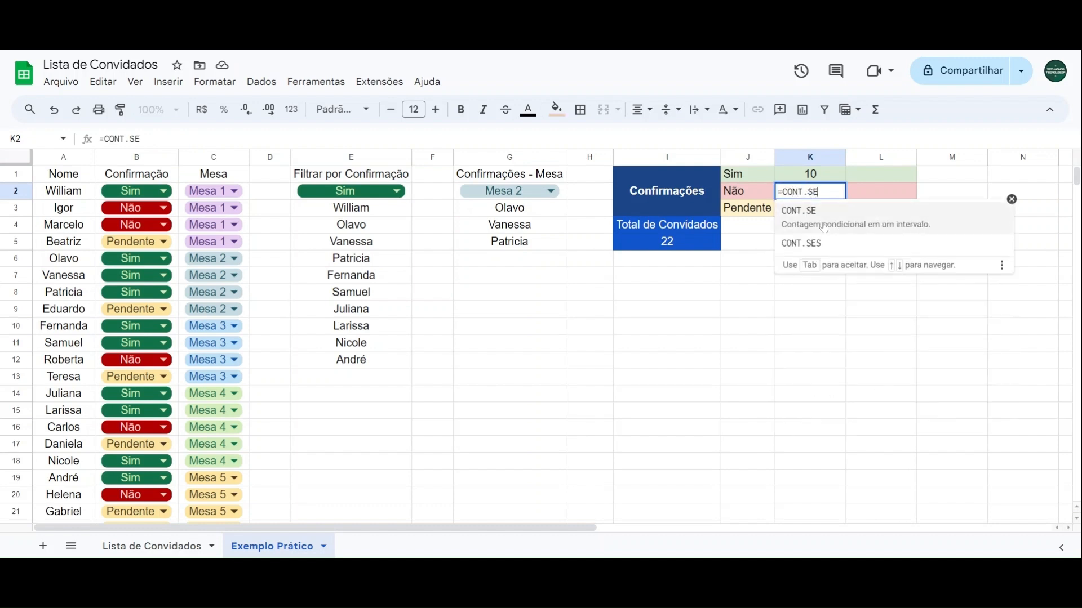
pyautogui.click(825, 228)
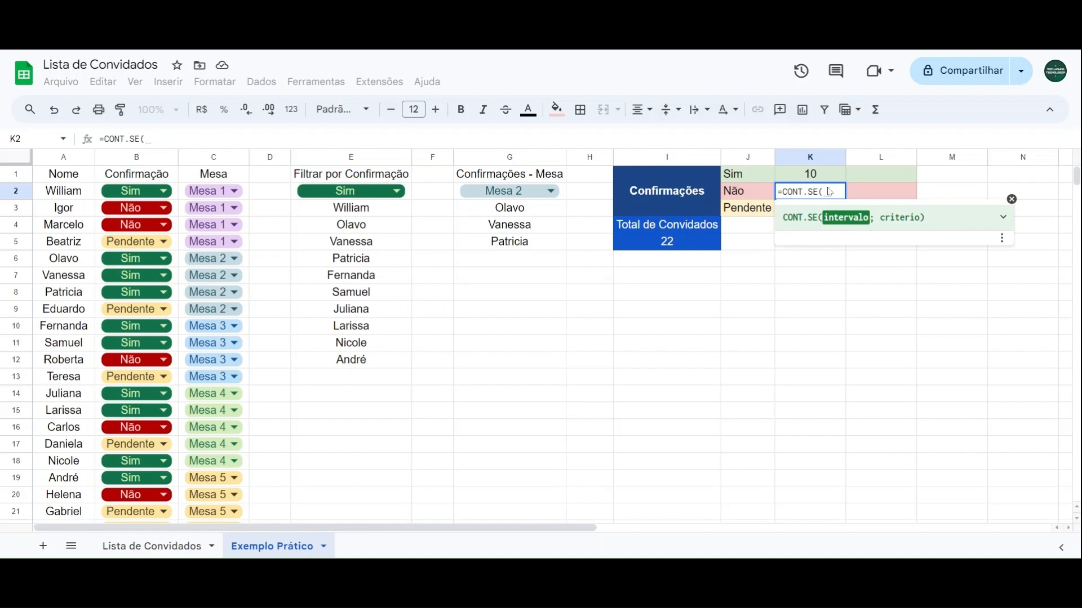
pyautogui.write('B2:B')
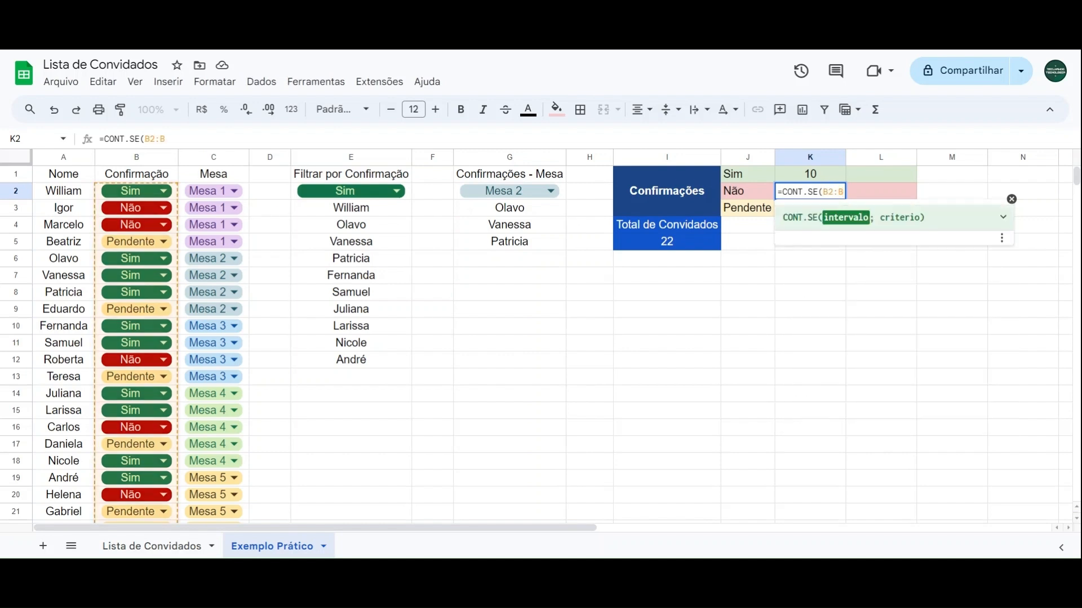
pyautogui.write(';"Não")')
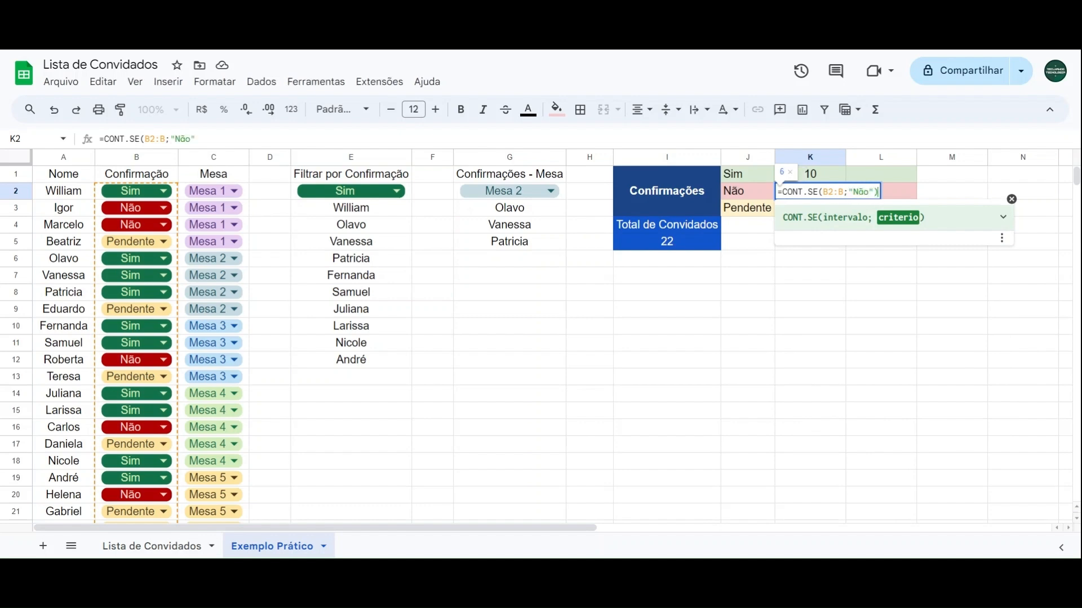
pyautogui.press('Return')
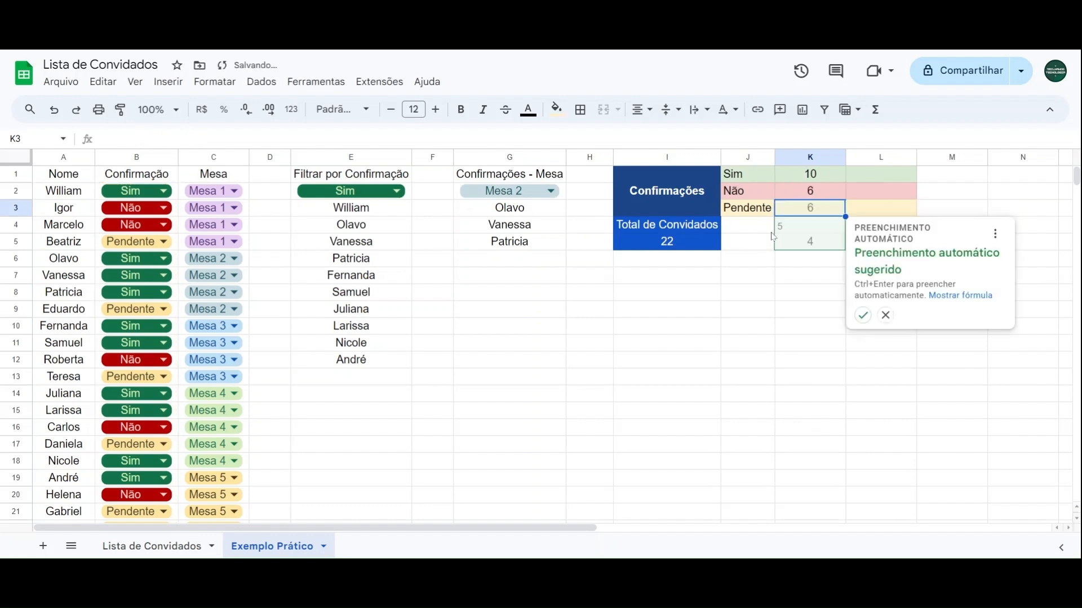
pyautogui.click(886, 316)
# Step: Count the pending guests in K3 with the formula =CONT.SE(B2:B;"Pendente") and review the three counts in K1:K3
pyautogui.write('=cont.se')
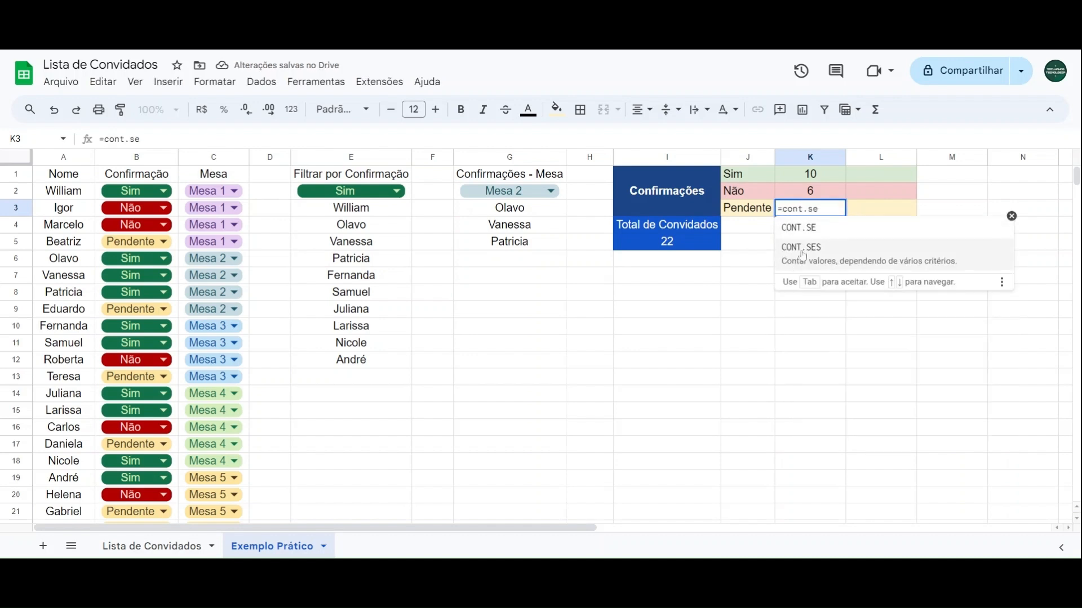
pyautogui.press('Tab')
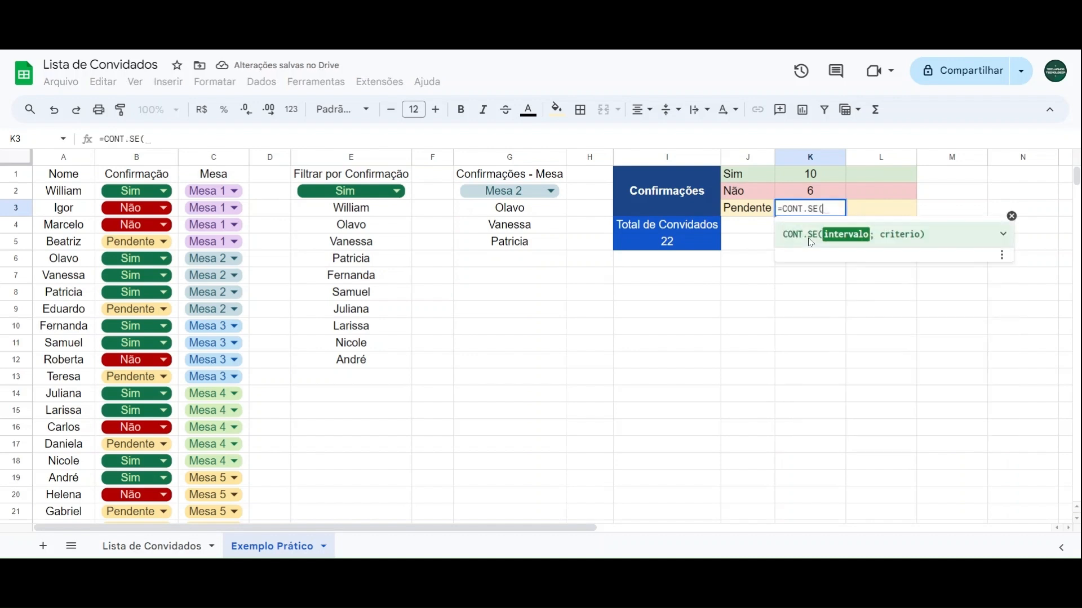
pyautogui.write('B2:B')
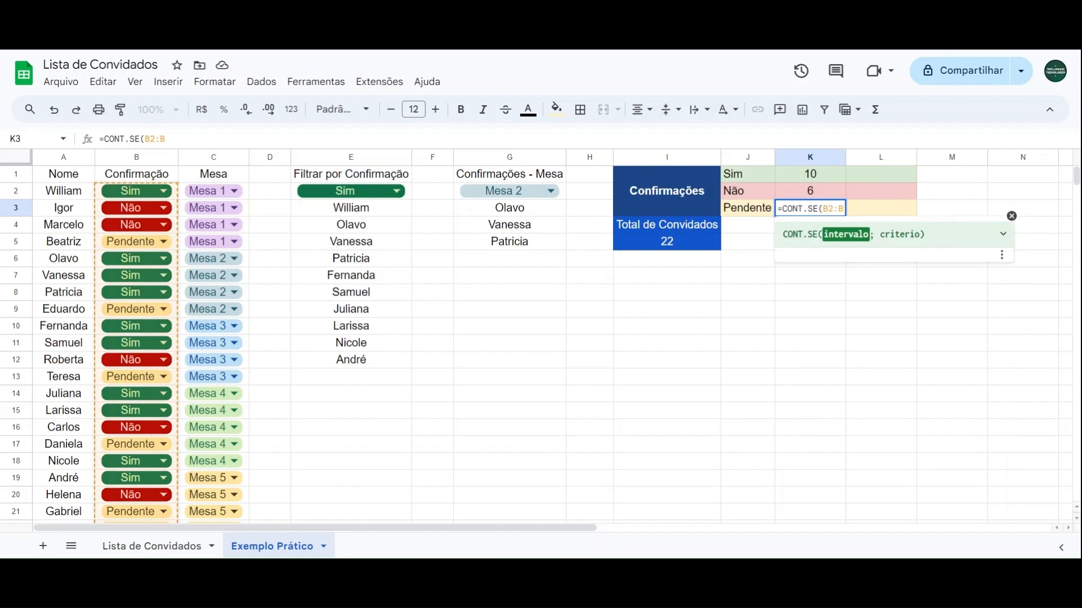
pyautogui.write(';""')
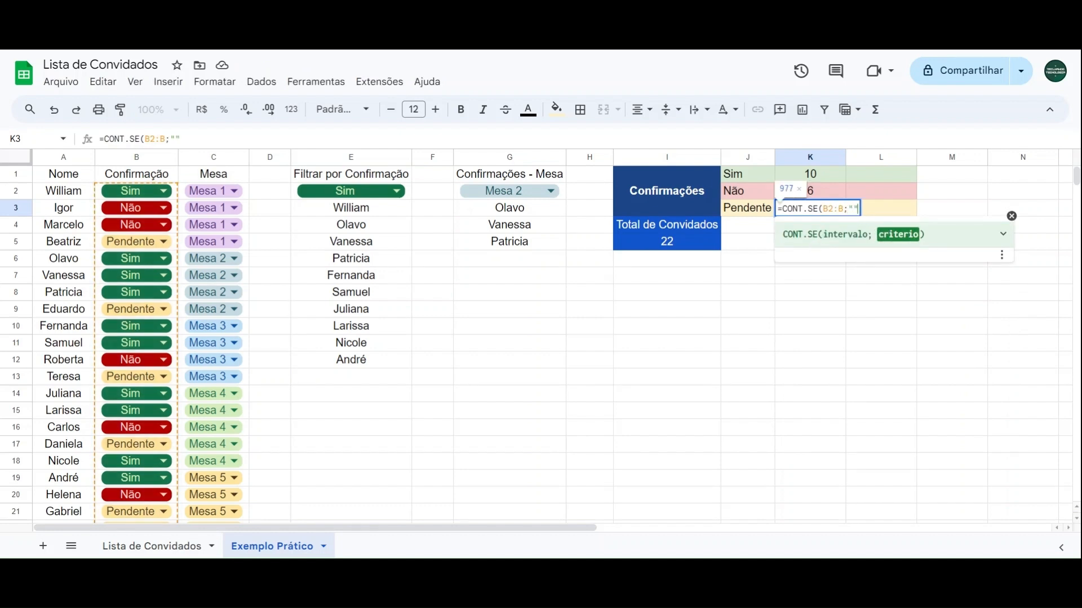
pyautogui.write('Pendente')
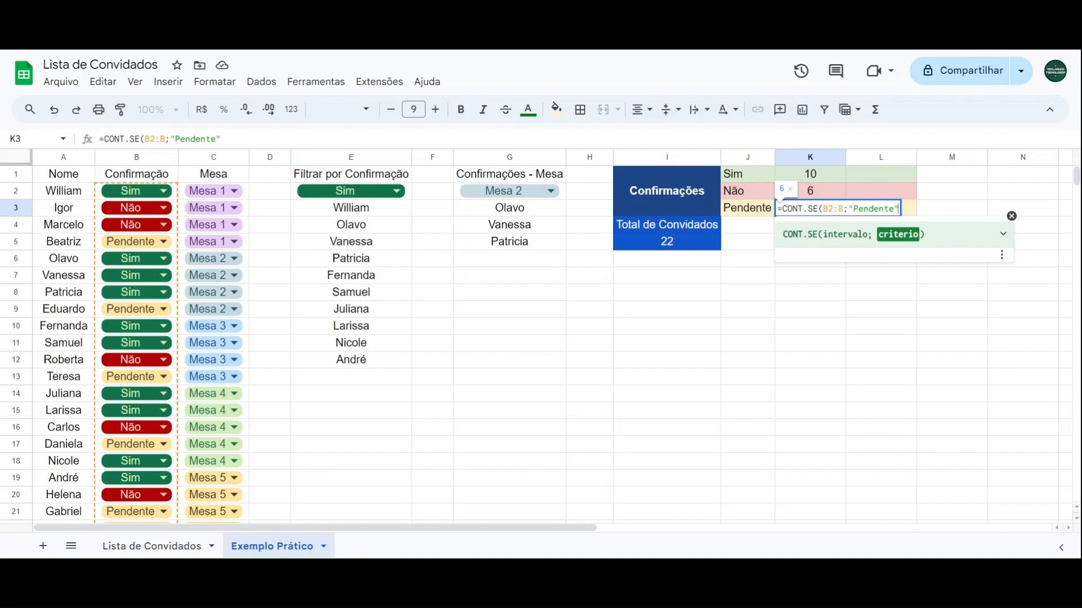
pyautogui.write(')')
pyautogui.press('Return')
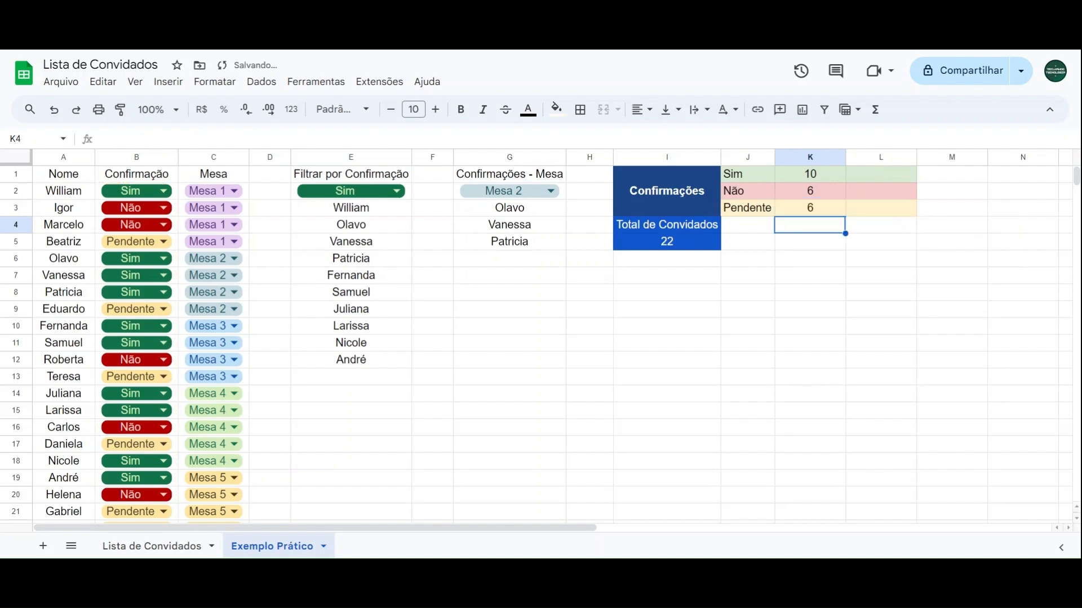
pyautogui.click(819, 178)
pyautogui.click(820, 196)
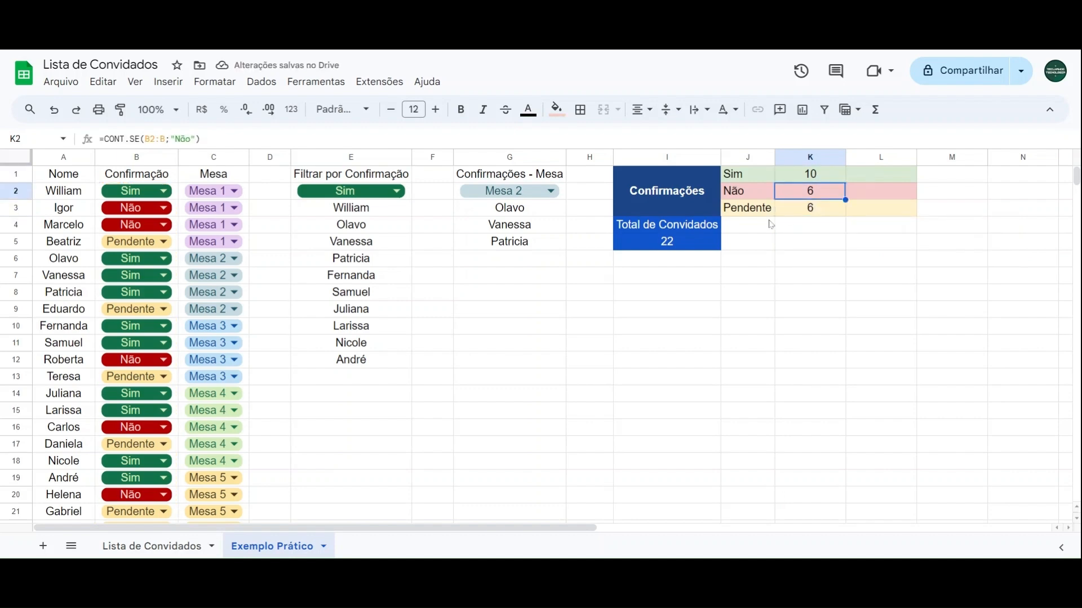
pyautogui.click(804, 212)
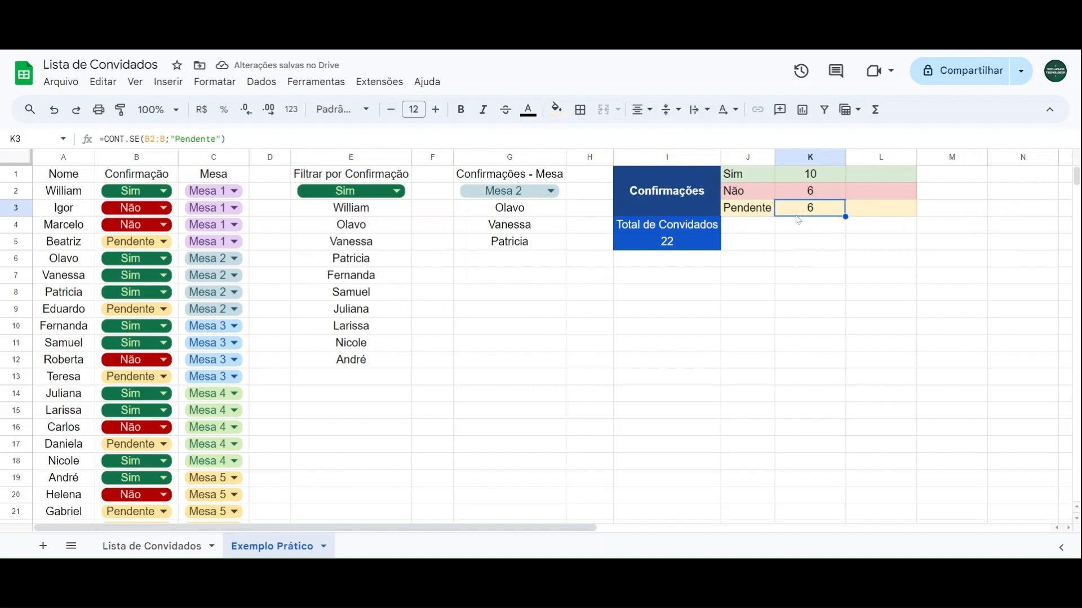
# Step: Change the confirmations in B5 and B11 to Não, B7 to Pendente and B9 to Sim, and check the counts in K1:K3
pyautogui.click(148, 243)
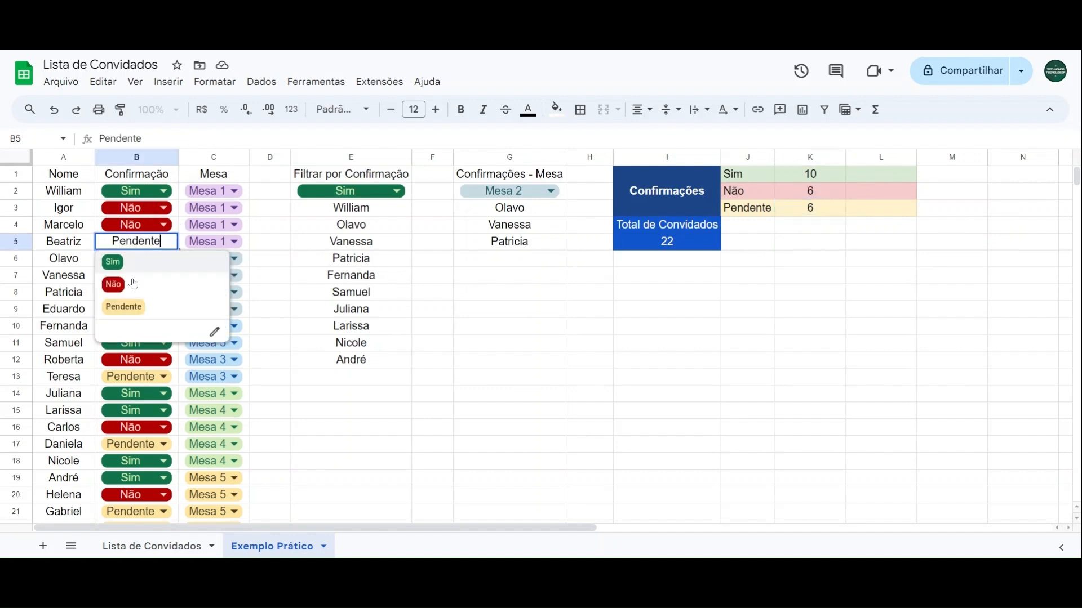
pyautogui.click(129, 289)
pyautogui.click(133, 275)
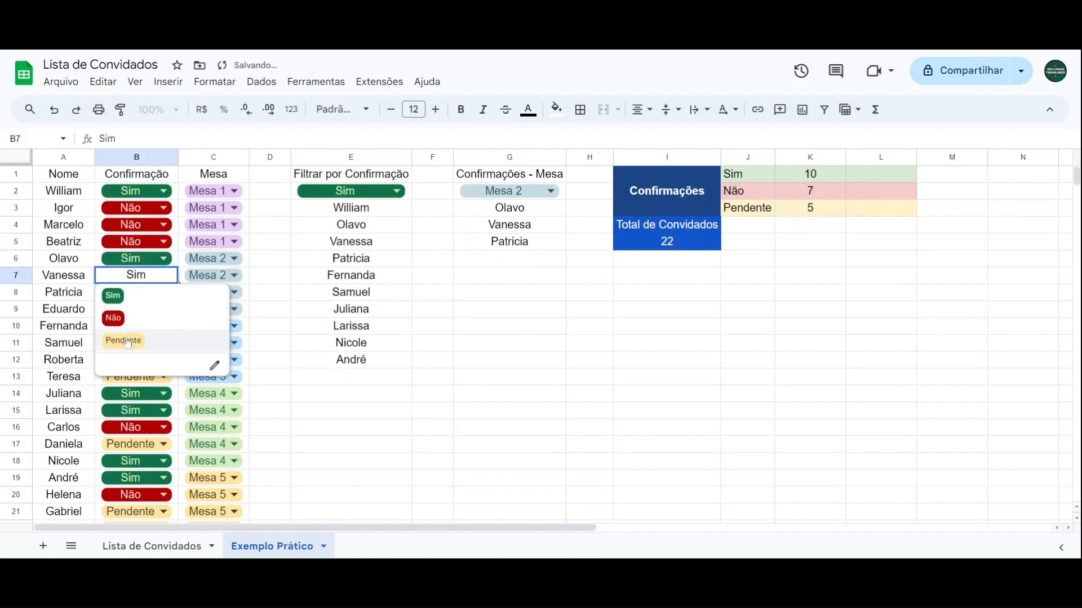
pyautogui.click(124, 340)
pyautogui.click(132, 343)
pyautogui.click(113, 384)
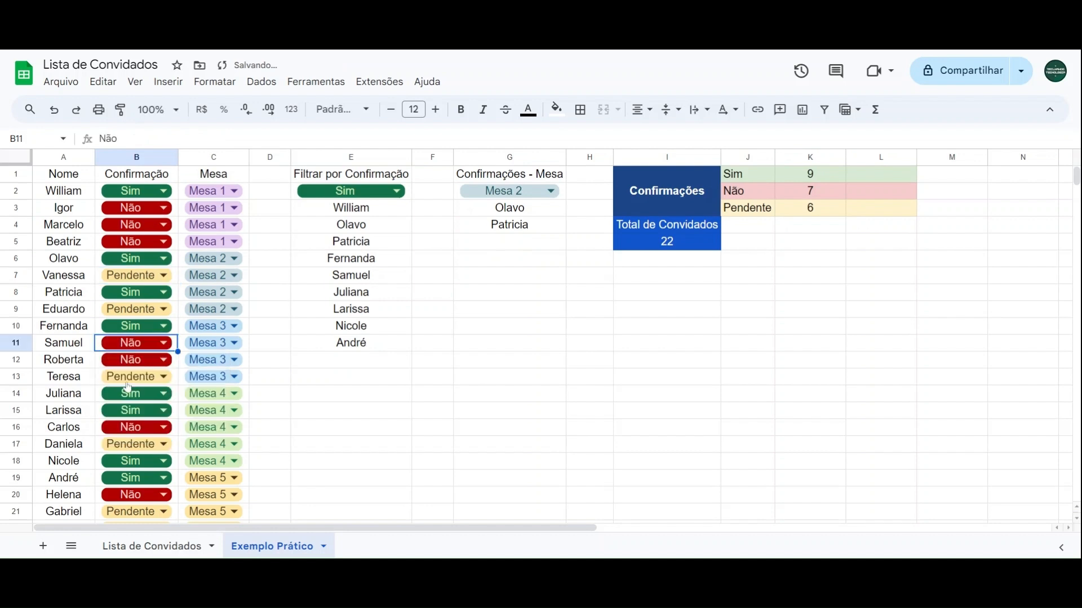
pyautogui.click(138, 317)
pyautogui.click(111, 328)
pyautogui.moveTo(814, 176); pyautogui.dragTo(826, 210)
pyautogui.click(806, 259)
# Step: Format the empty cells L1:L3 beside the counts as percentages
pyautogui.click(883, 177)
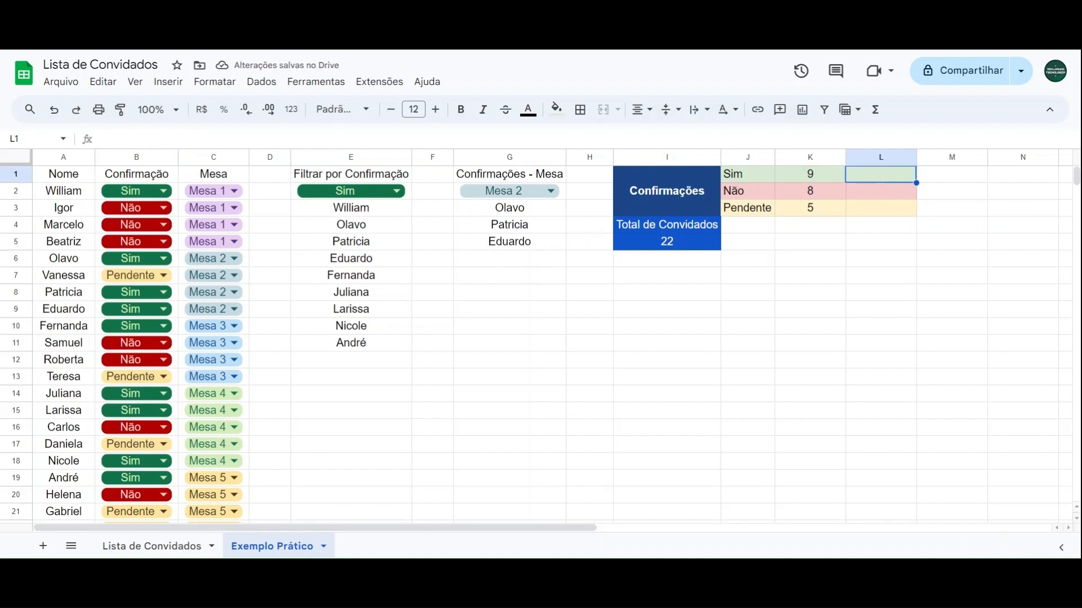
pyautogui.moveTo(883, 181); pyautogui.dragTo(887, 212)
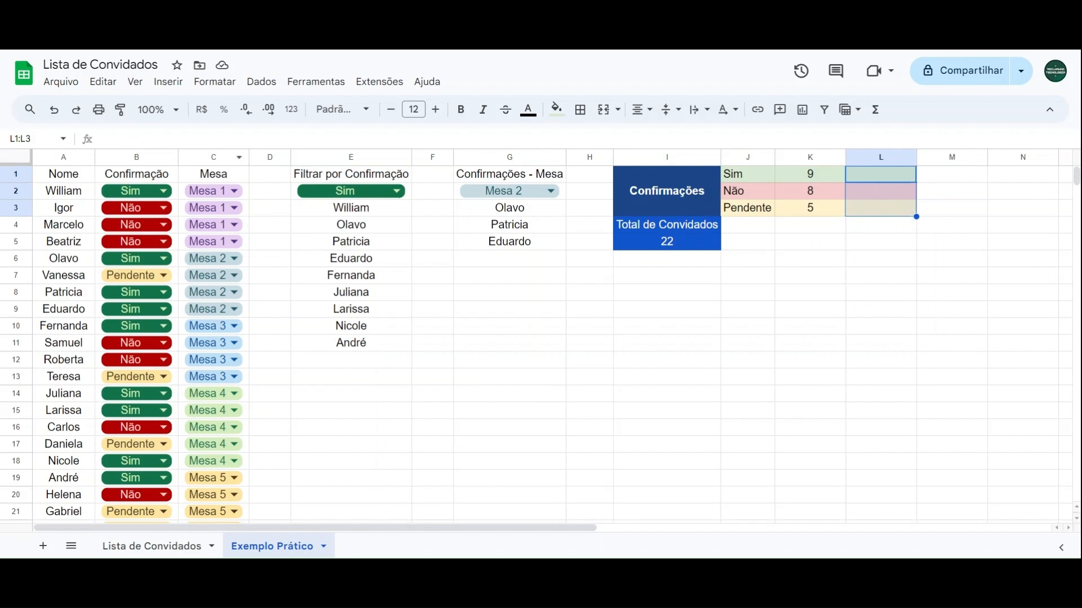
pyautogui.click(225, 114)
pyautogui.click(837, 247)
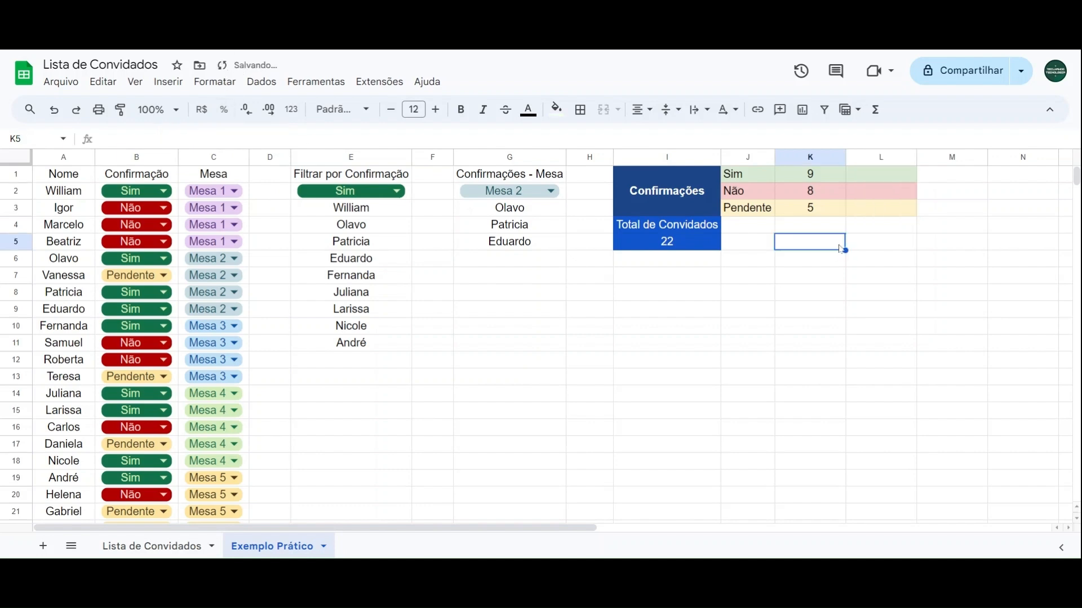
# Step: Calculate the percentage of Sim guests in L1 by dividing their count by the guest total, =K1/I5
pyautogui.click(873, 181)
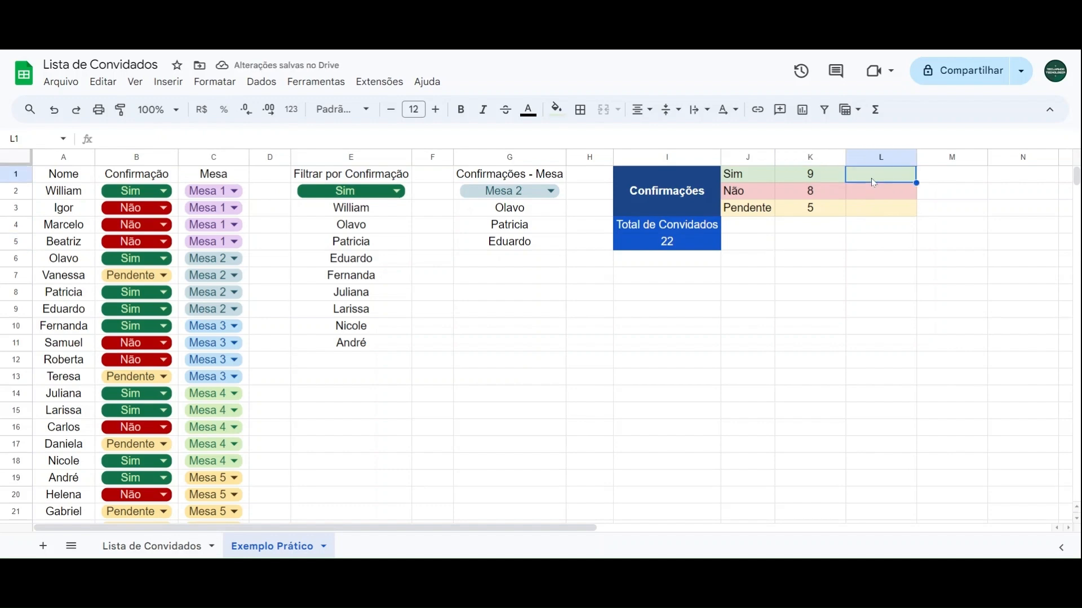
pyautogui.press('Left')
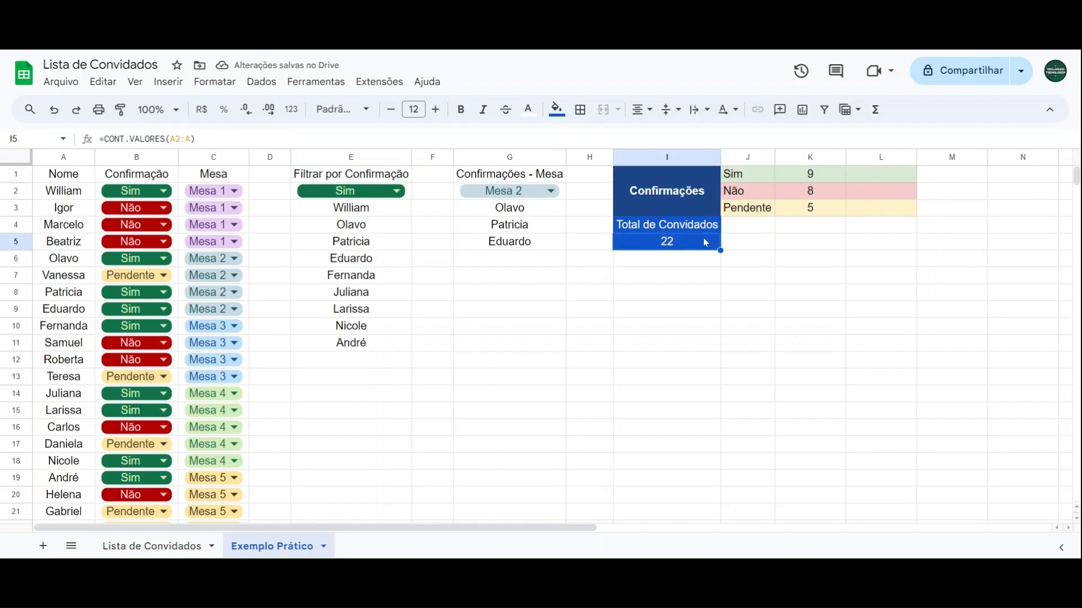
pyautogui.click(875, 182)
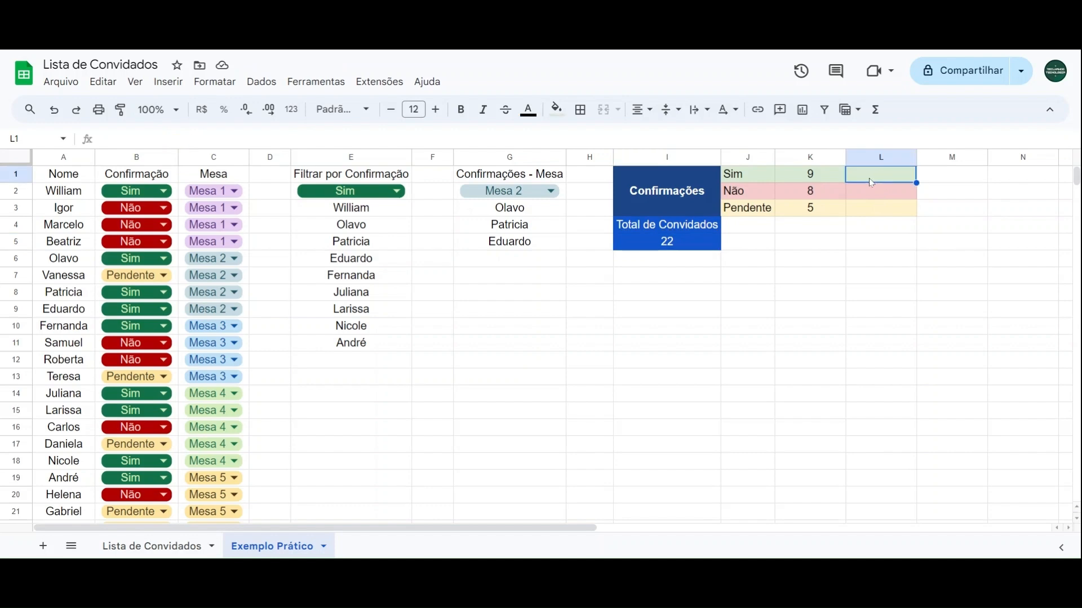
pyautogui.write('=')
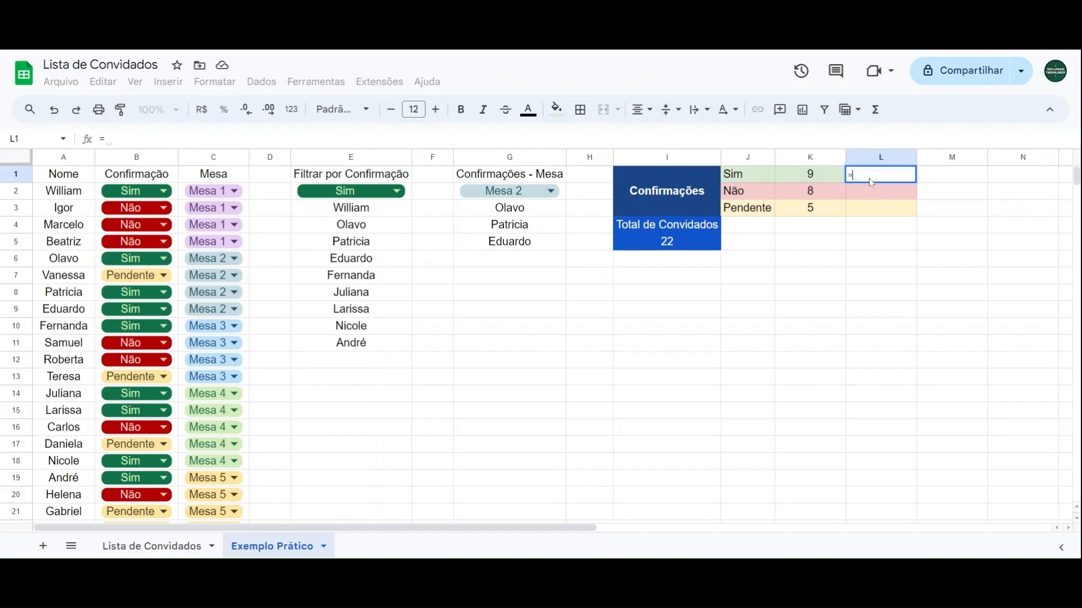
pyautogui.click(823, 182)
pyautogui.write('/')
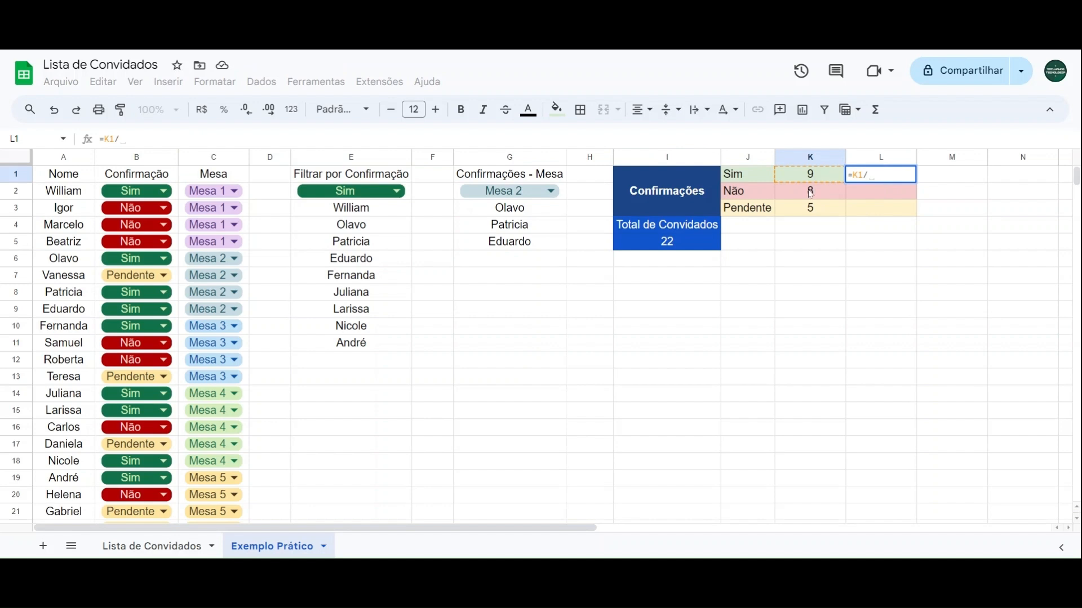
pyautogui.click(697, 246)
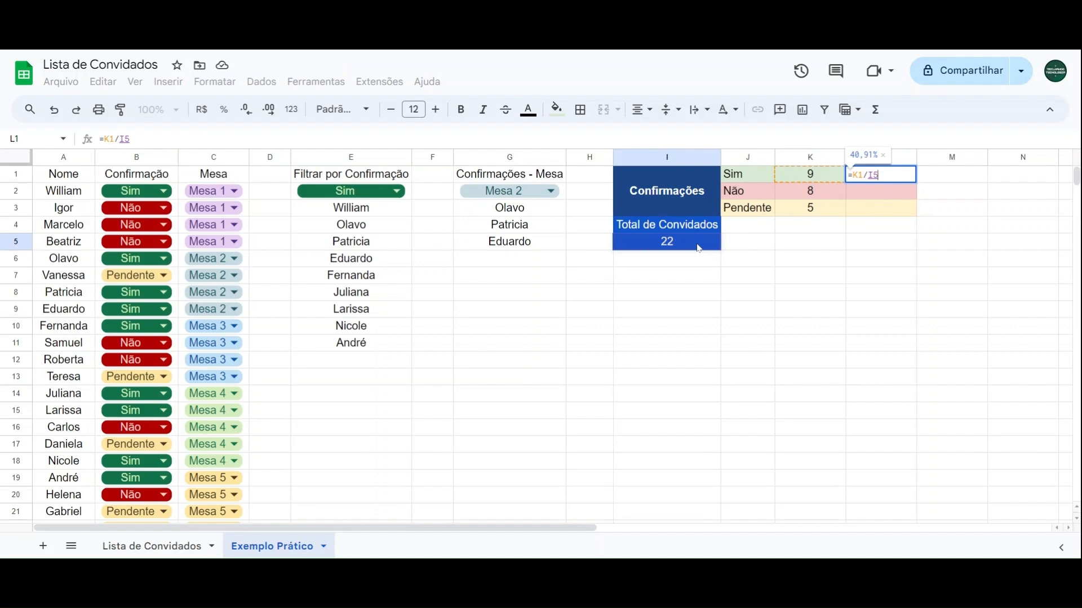
pyautogui.press('Return')
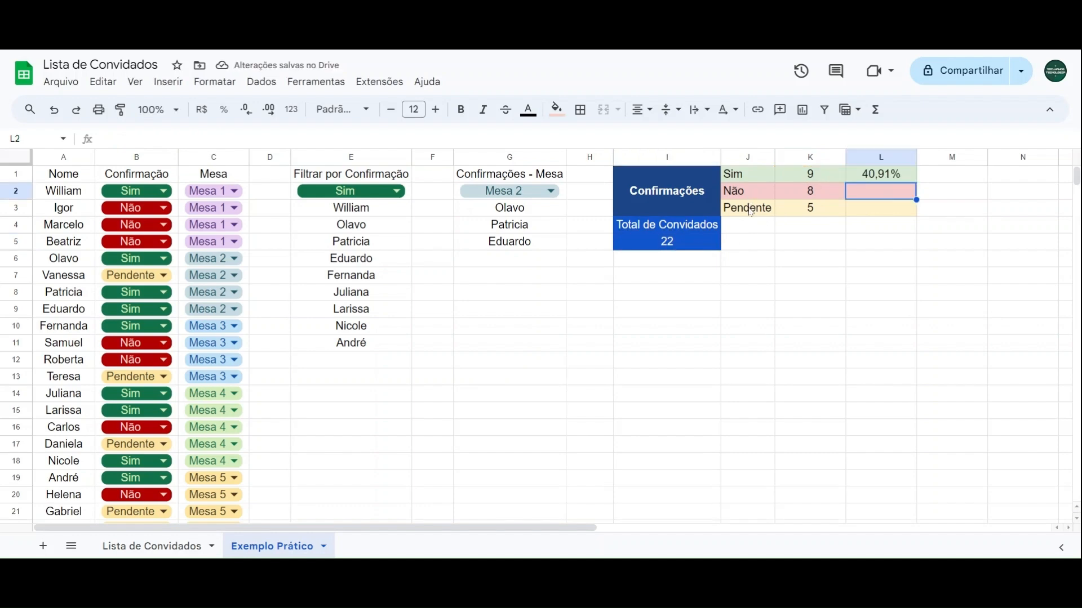
# Step: Calculate the percentage of Não guests in L2 with the formula =K2/I5
pyautogui.write('=')
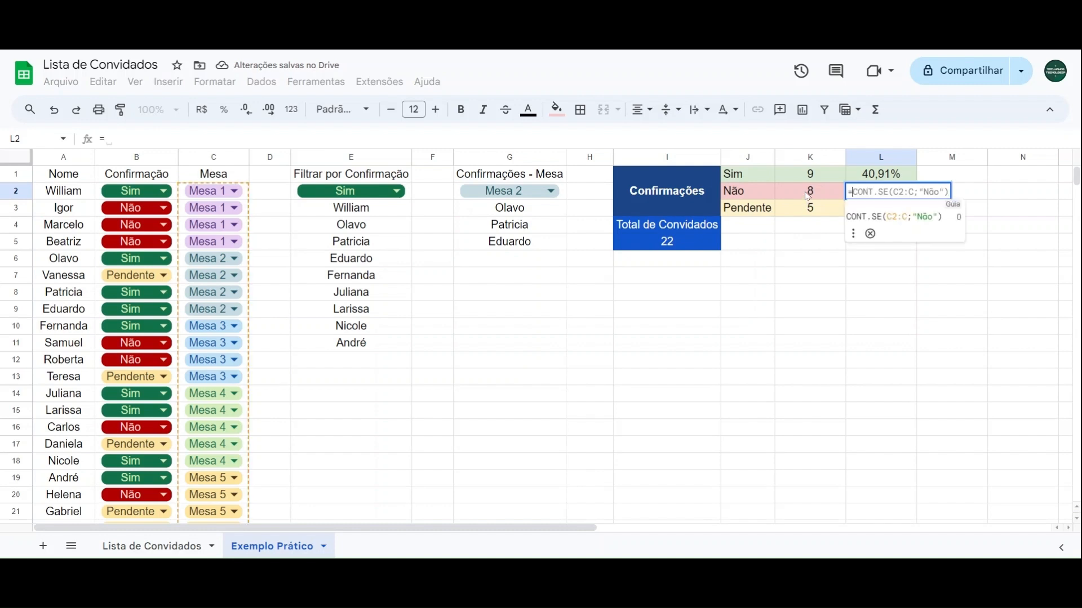
pyautogui.click(808, 196)
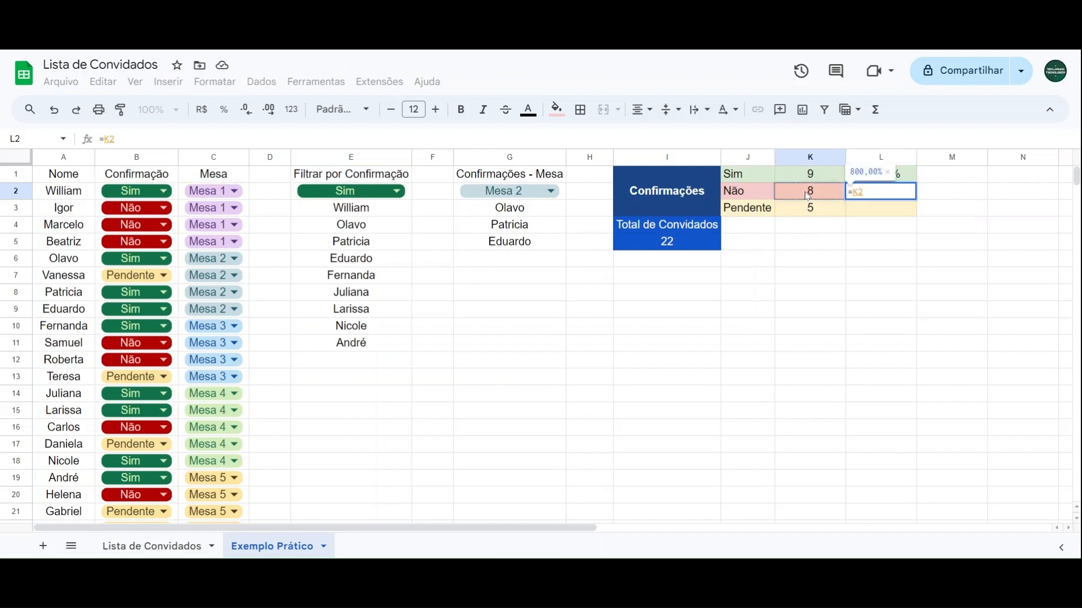
pyautogui.write('/')
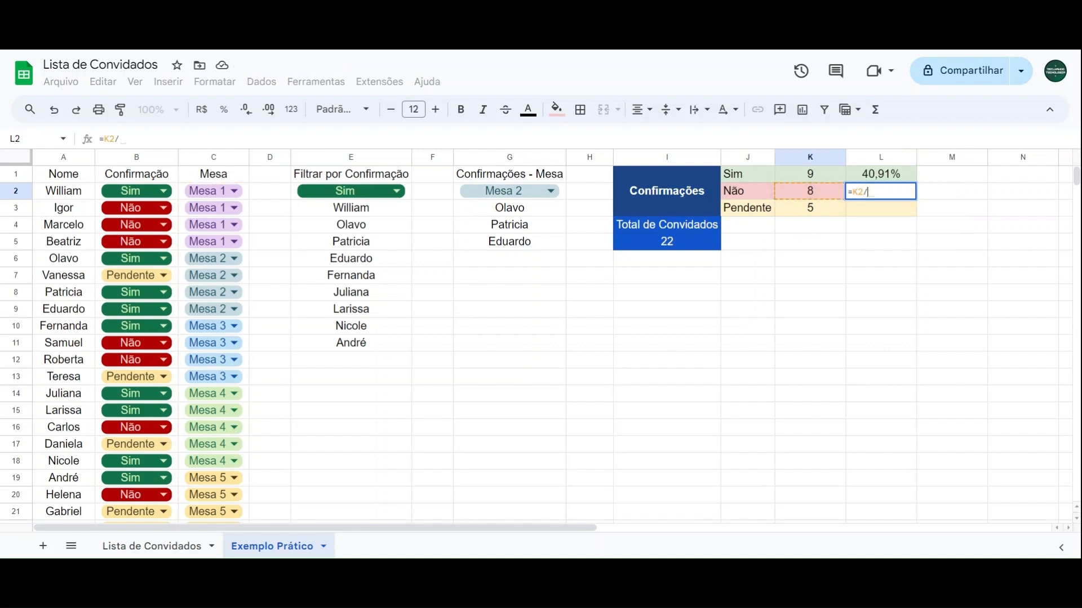
pyautogui.click(701, 248)
pyautogui.press('Return')
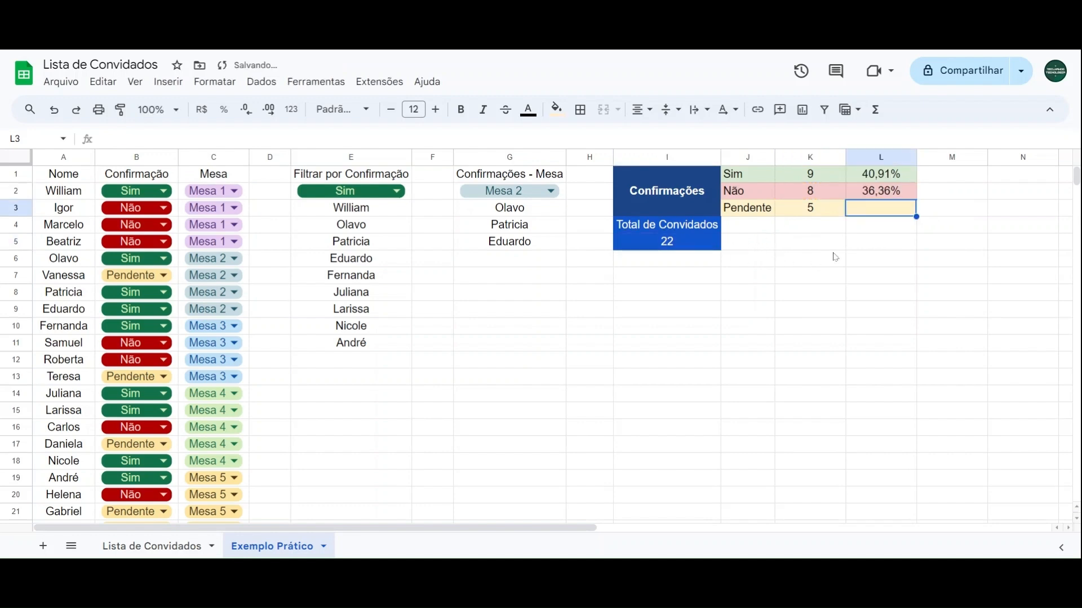
# Step: Calculate the percentage of Pendente guests in L3 with the formula =K3/I5 and review the percentages in L1:L3
pyautogui.write('=')
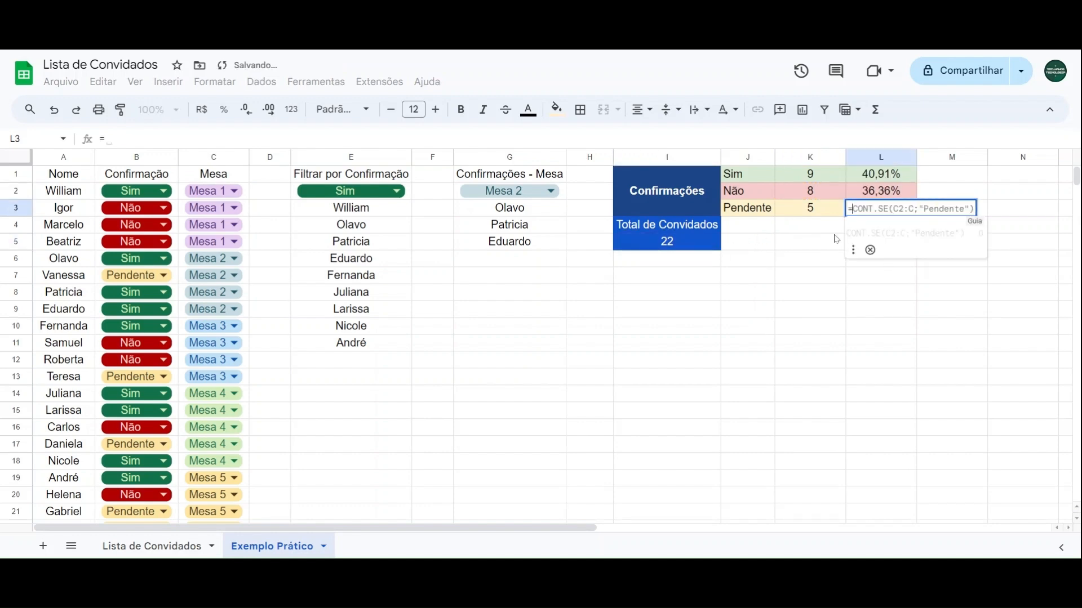
pyautogui.click(809, 217)
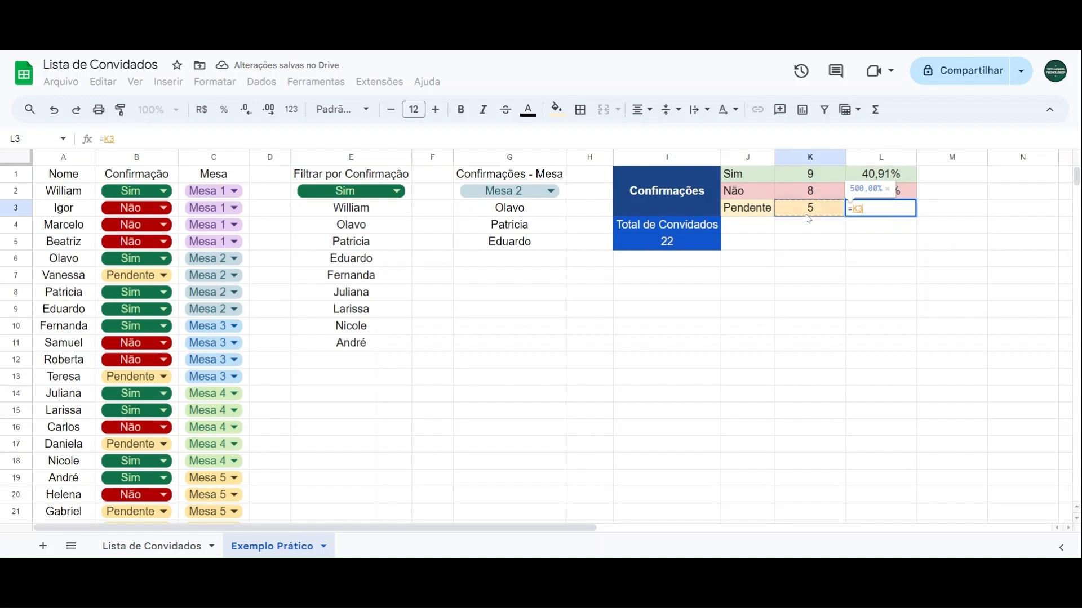
pyautogui.write('/')
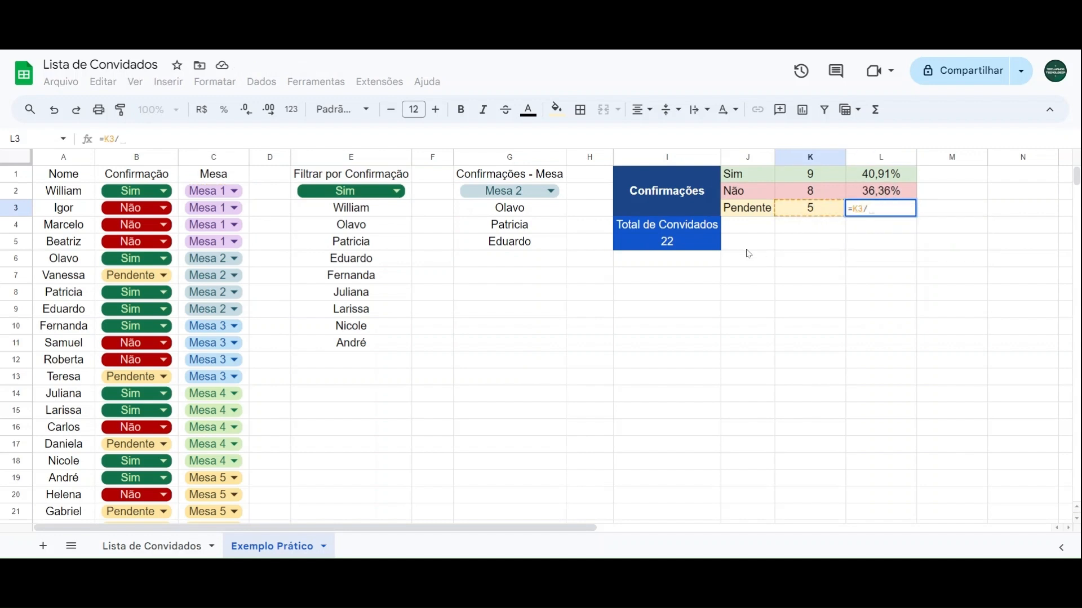
pyautogui.click(693, 249)
pyautogui.press('Return')
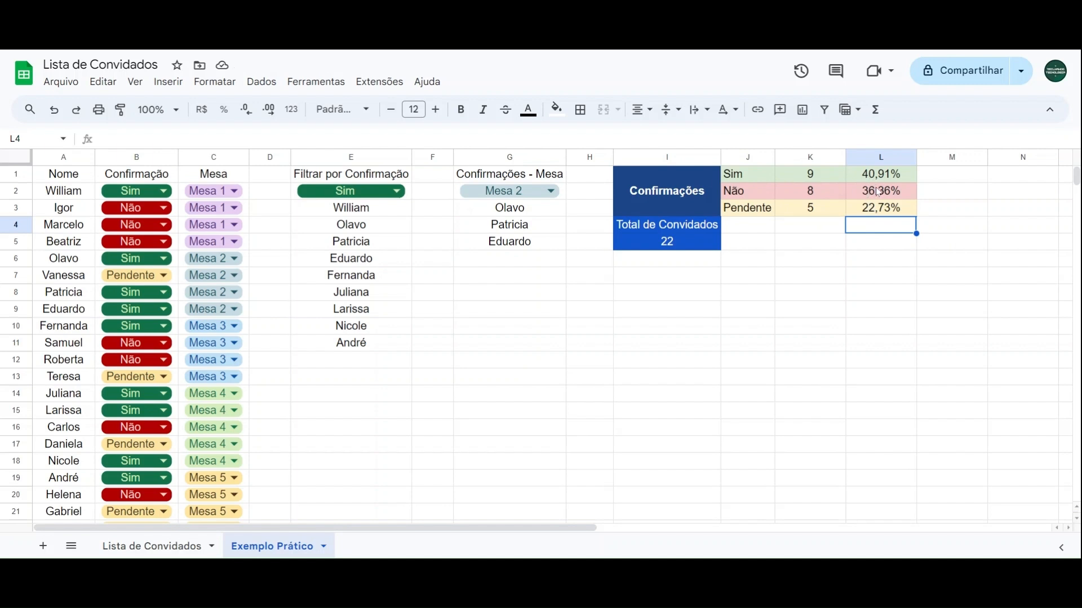
pyautogui.moveTo(879, 182); pyautogui.dragTo(885, 209)
pyautogui.click(679, 303)
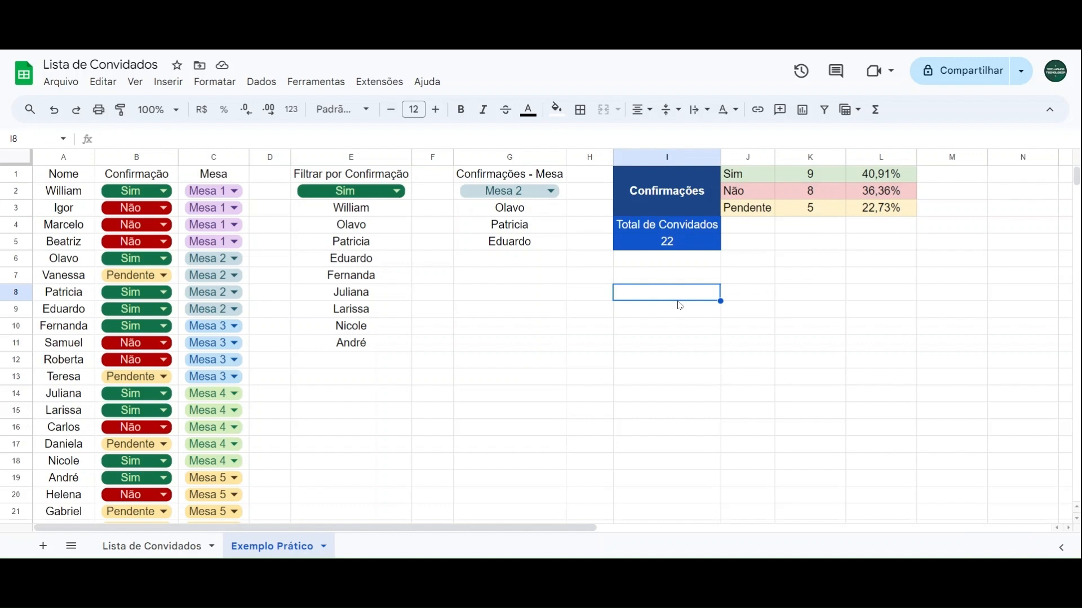